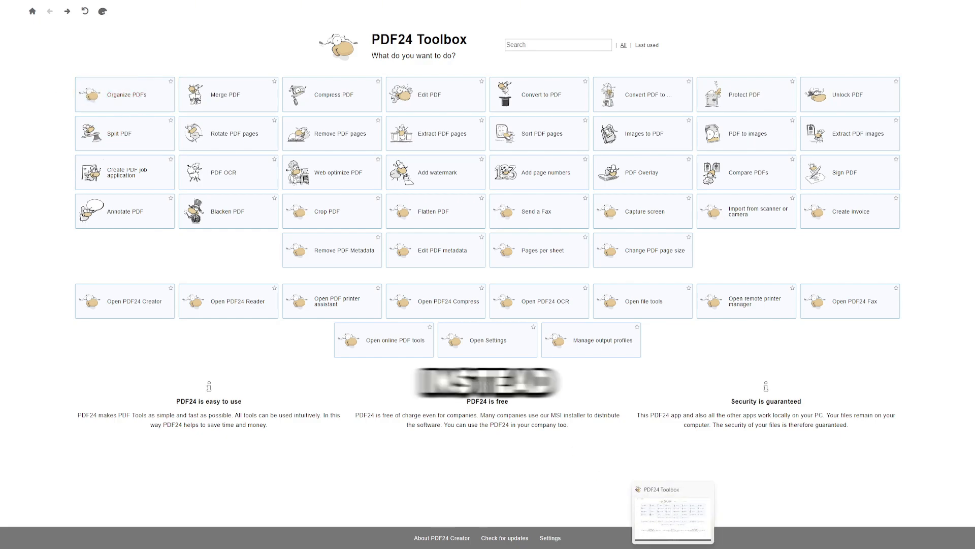
Switch to the PDF24 Creator window and delete the document The_Fundamental_Impact_of_Taxation_on_Economic_Efficiency from the workspace
left_click(661, 525)
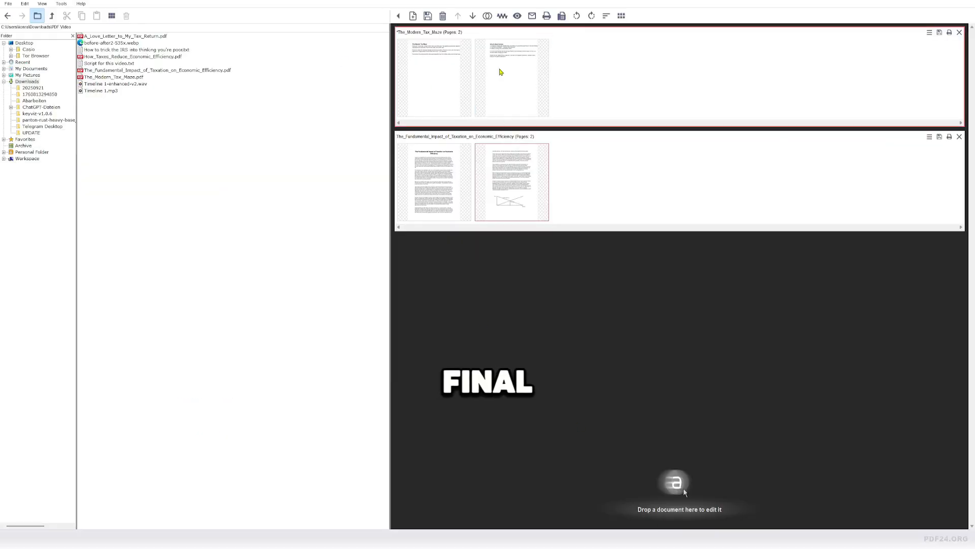
left_click(568, 187)
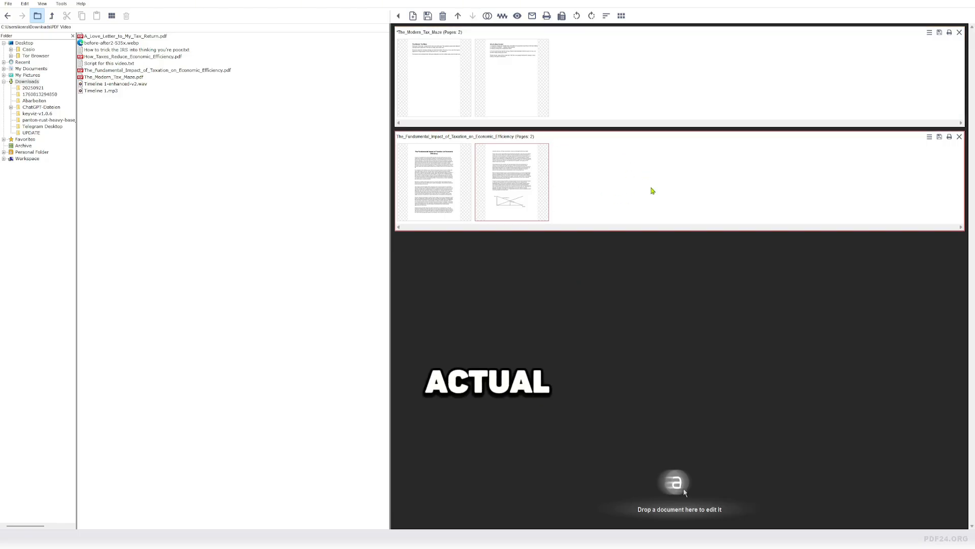
left_click(414, 92)
left_click(449, 170)
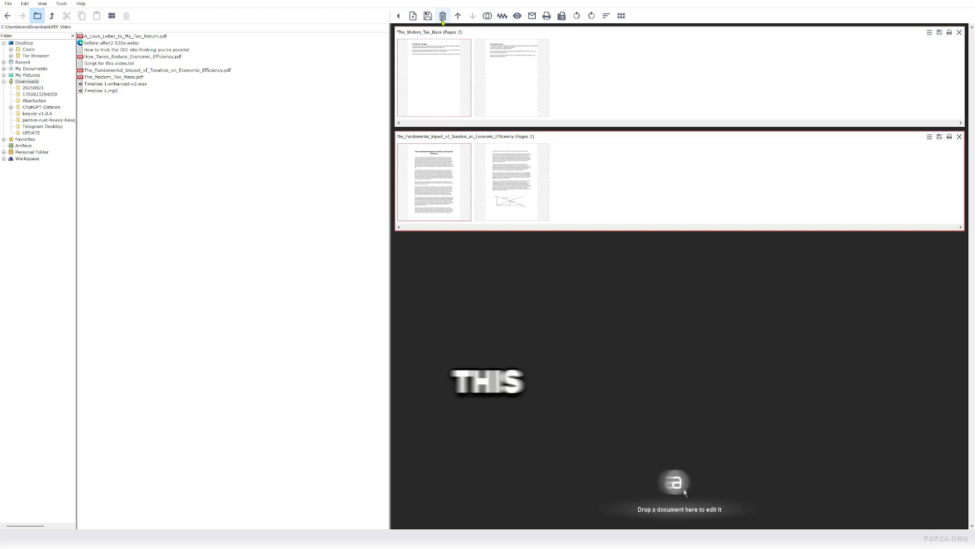
left_click(442, 16)
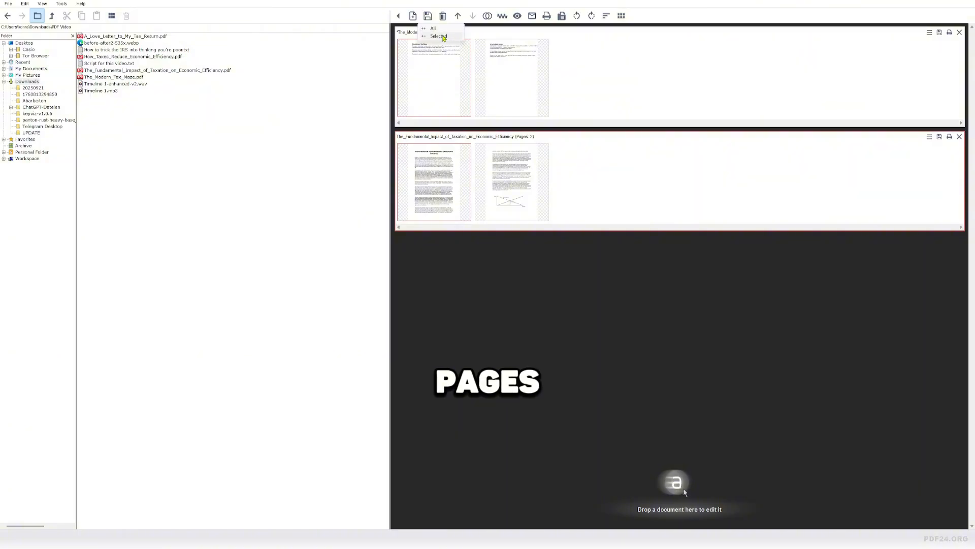
left_click(443, 37)
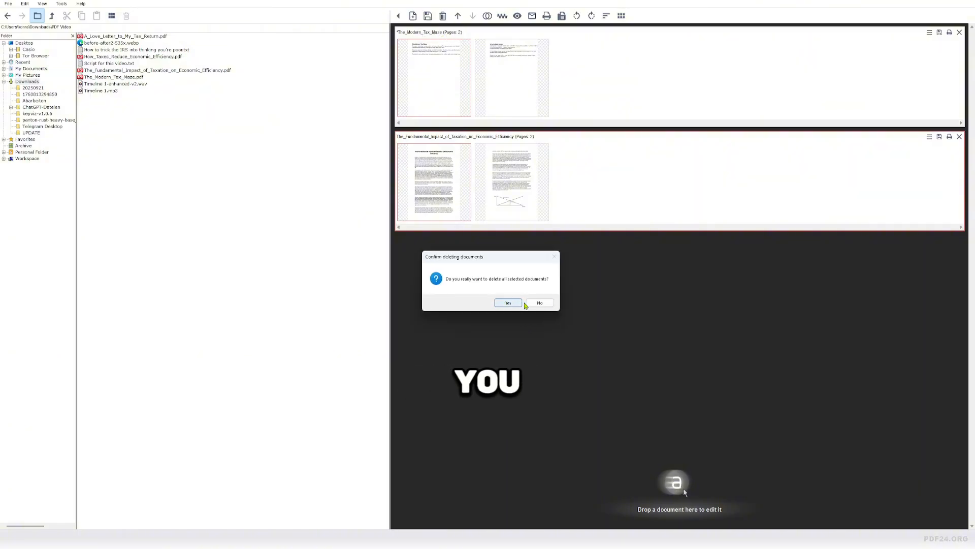
left_click(508, 302)
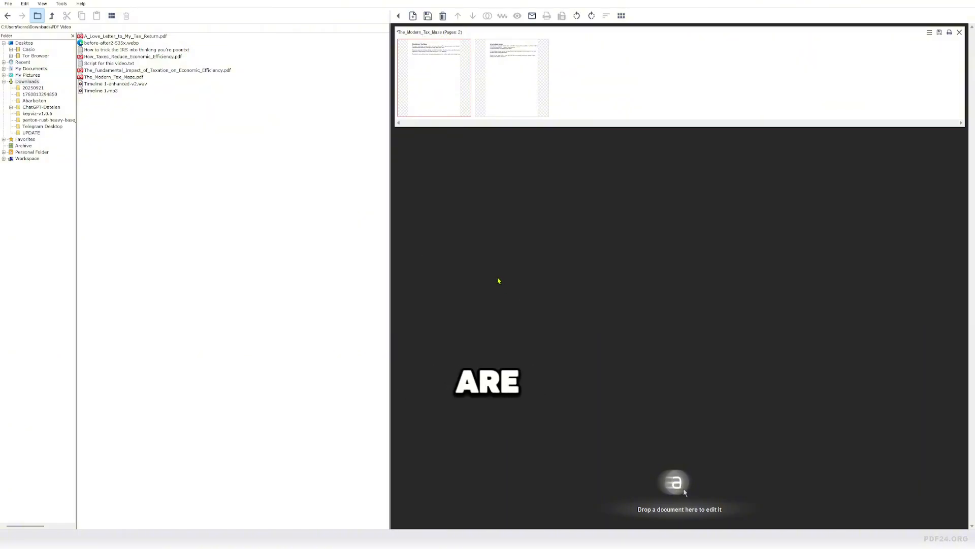
Rotate the first page of The_Modern_Tax_Maze counterclockwise four times through a full turn
left_click(577, 17)
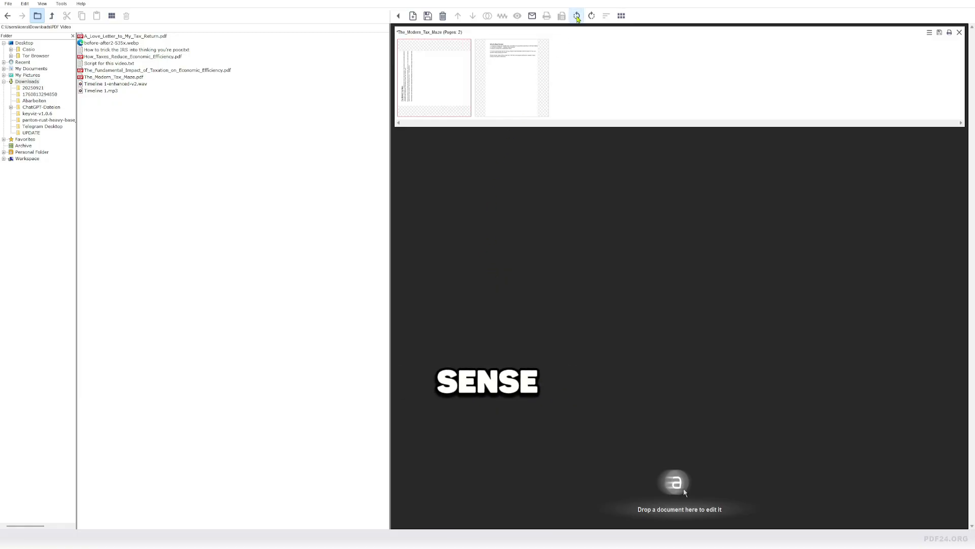
left_click(577, 17)
left_click(577, 17)
left_click(577, 17)
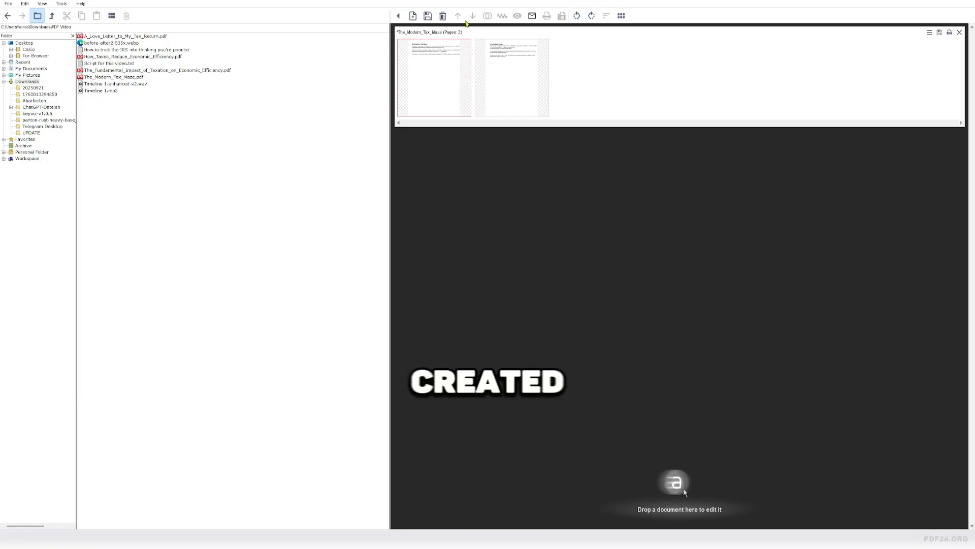
Add How_Taxes_Reduce_Economic_Efficiency.pdf to the editing workspace as a document
left_click_drag(103, 58, 312, 121)
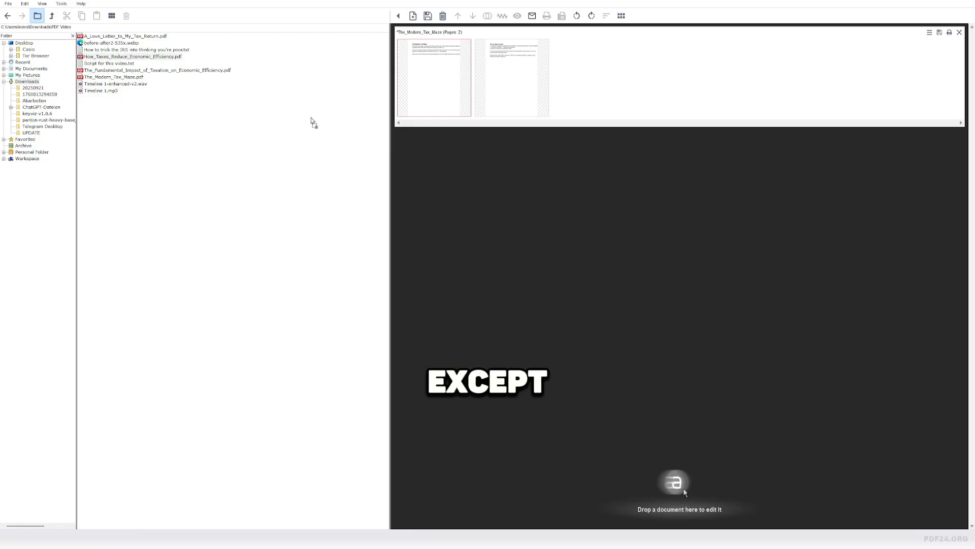
left_click_drag(477, 183, 560, 178)
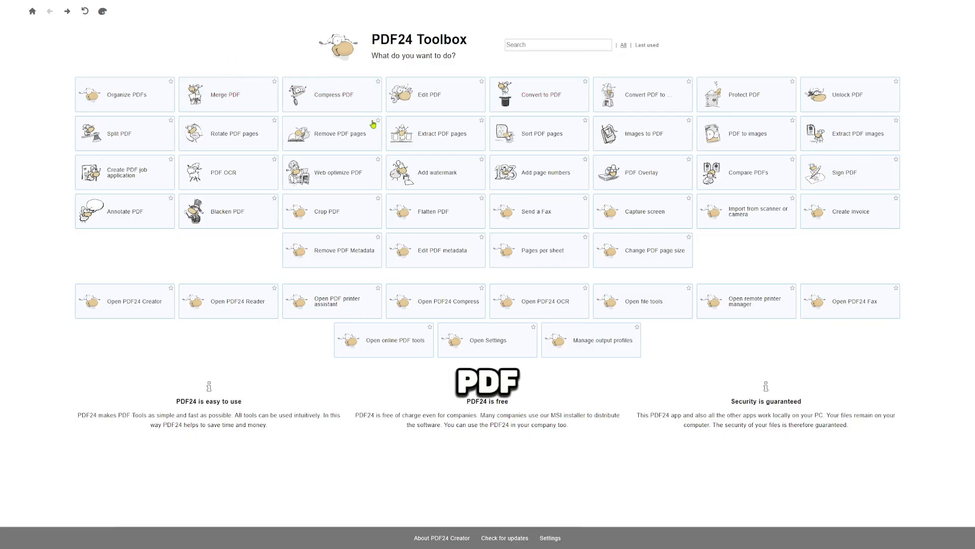
Merge The_Fundamental_Impact_of_Taxation_on_Economic_Efficiency.pdf and How_Taxes_Reduce_Economic_Efficiency.pdf from the PDF Video folder into a single PDF in the PDF24 Toolbox
left_click(244, 105)
left_click(486, 109)
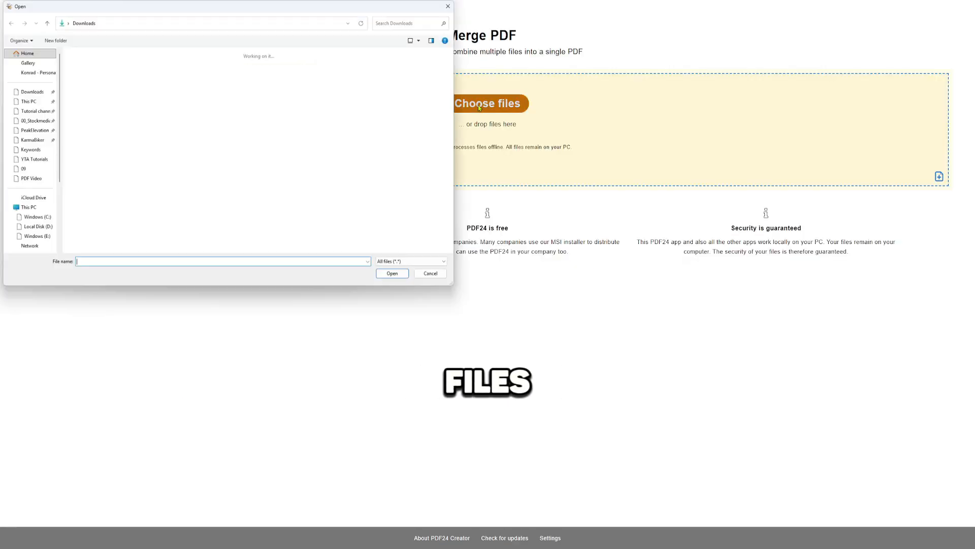
double_click(90, 81)
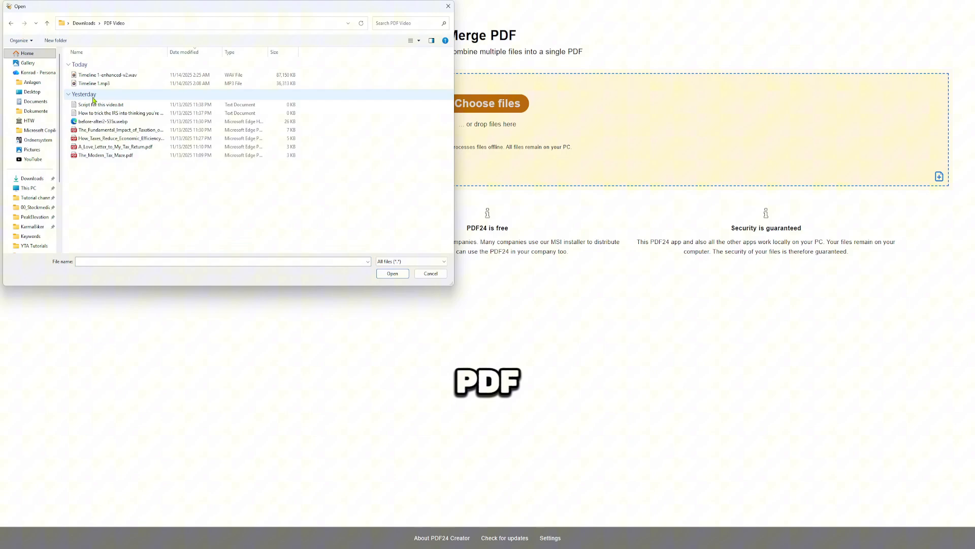
left_click(90, 131)
left_click(101, 138, "ctrl")
left_click(393, 273)
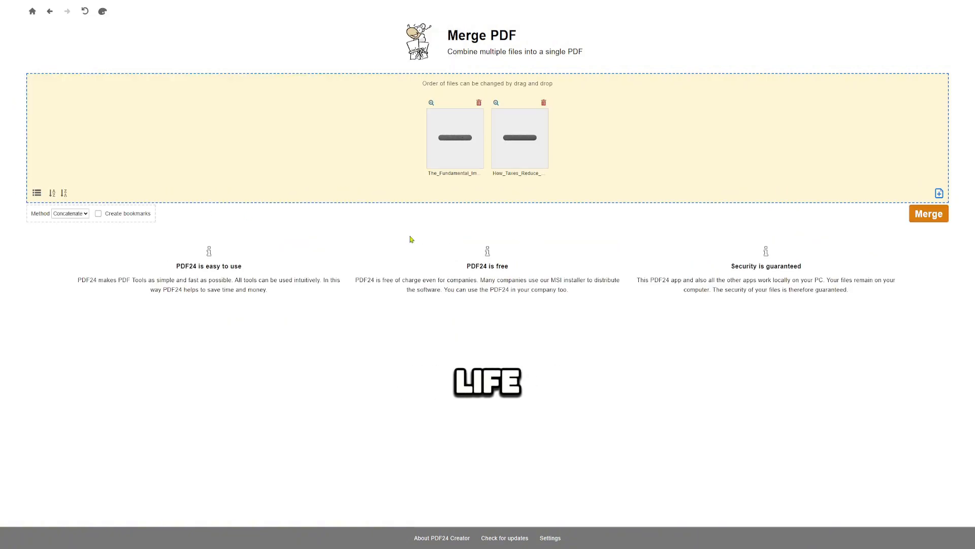
left_click(929, 214)
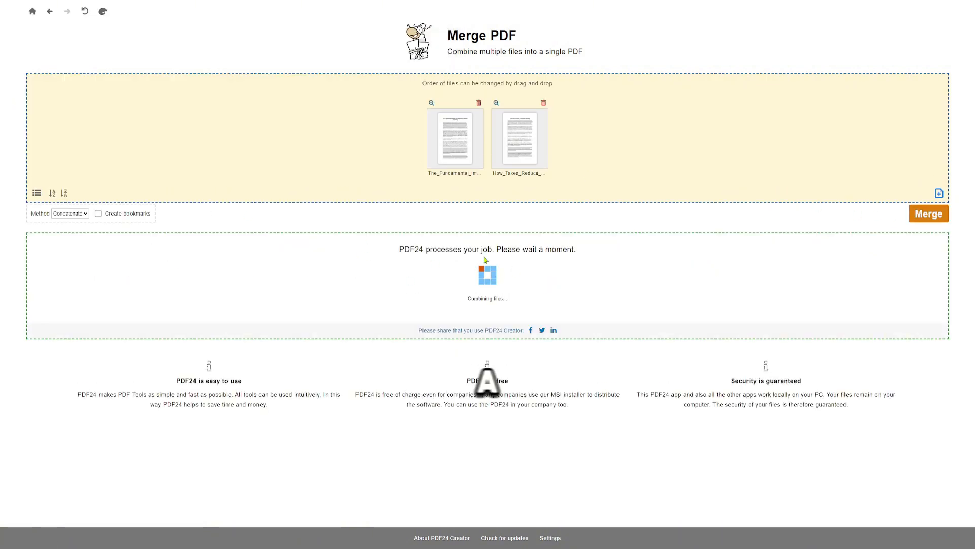
Start saving merged.pdf, cancel the save, and restart the merge job
left_click(449, 284)
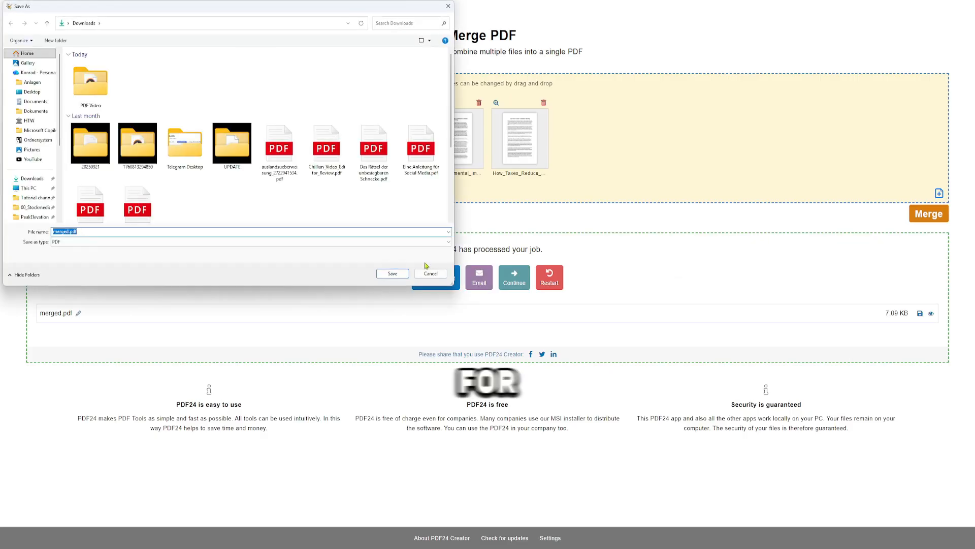
left_click(429, 269)
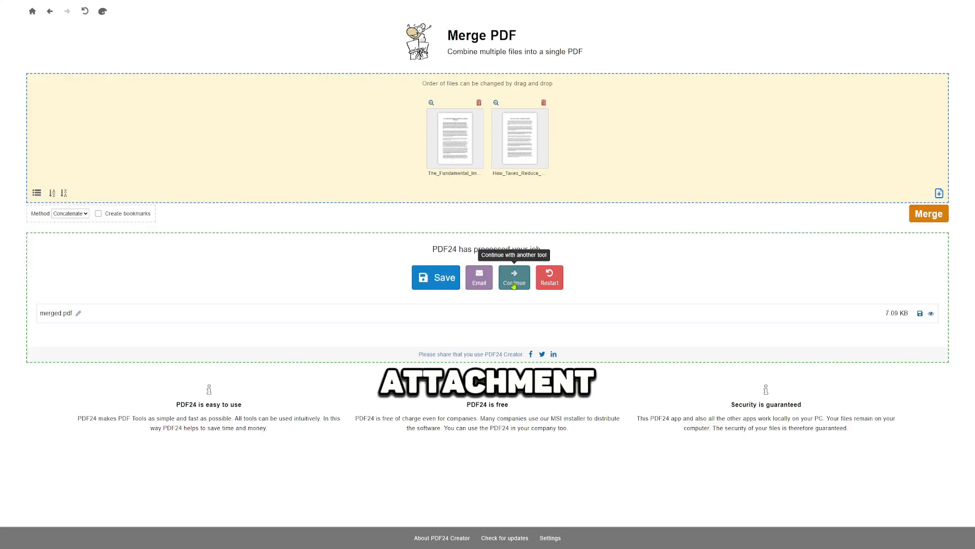
left_click(548, 280)
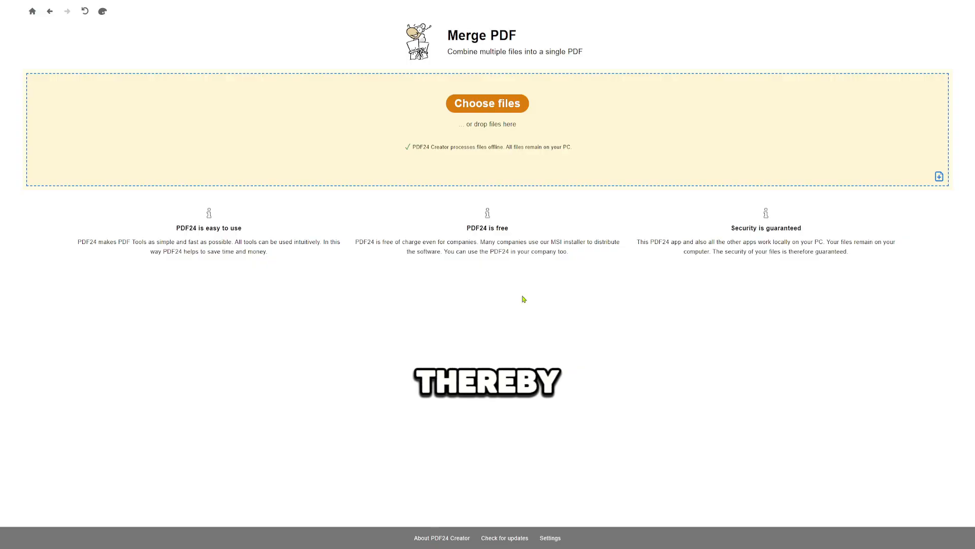
Load The_Fundamental_Impact_of_Taxation_on_Economic_Efficiency.pdf and How_Taxes_Reduce_Economic_Efficiency.pdf into the merge tool again
left_click(491, 109)
left_click(121, 130)
left_click(121, 138, "shift")
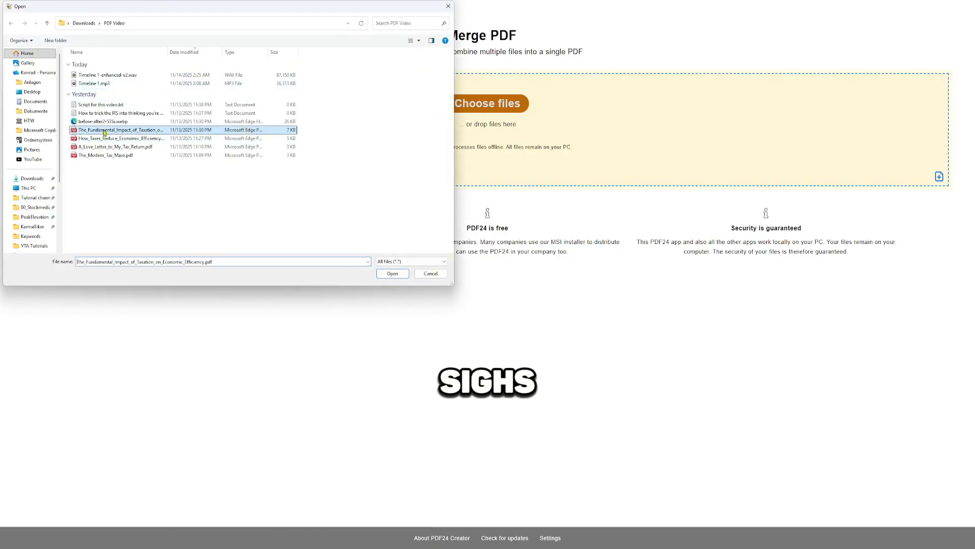
left_click(392, 273)
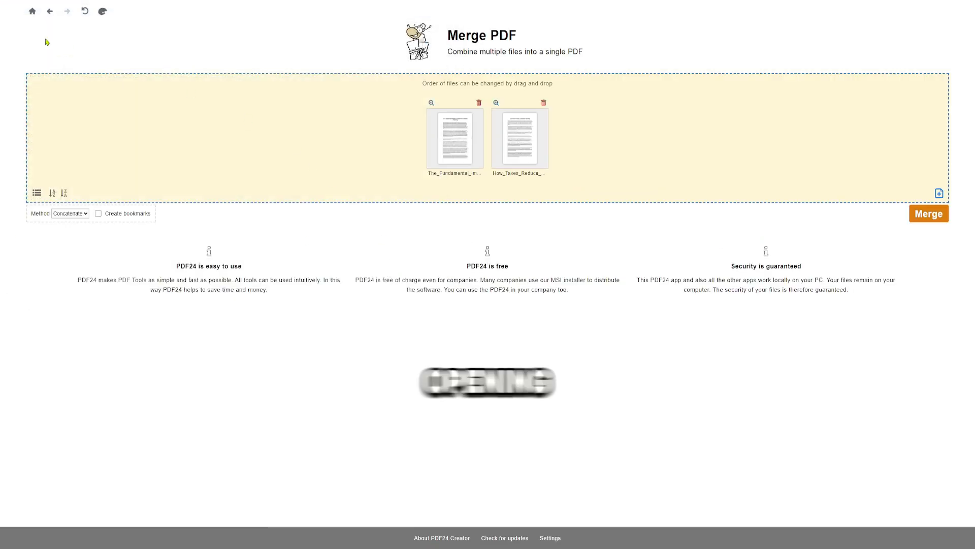
Open the Compress PDF tool and load How_Taxes_Reduce_Economic_Efficiency.pdf into it
left_click(32, 11)
left_click(304, 100)
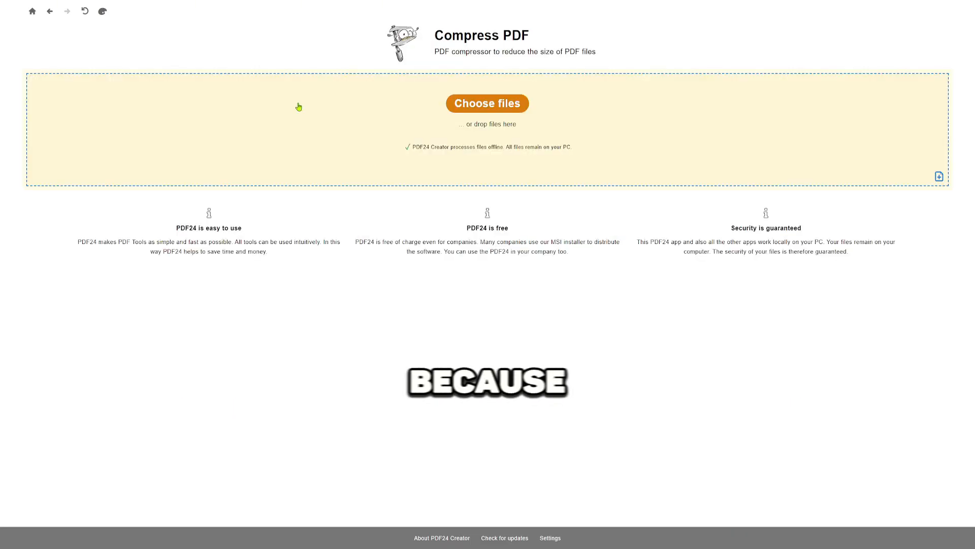
left_click(491, 107)
left_click(104, 138)
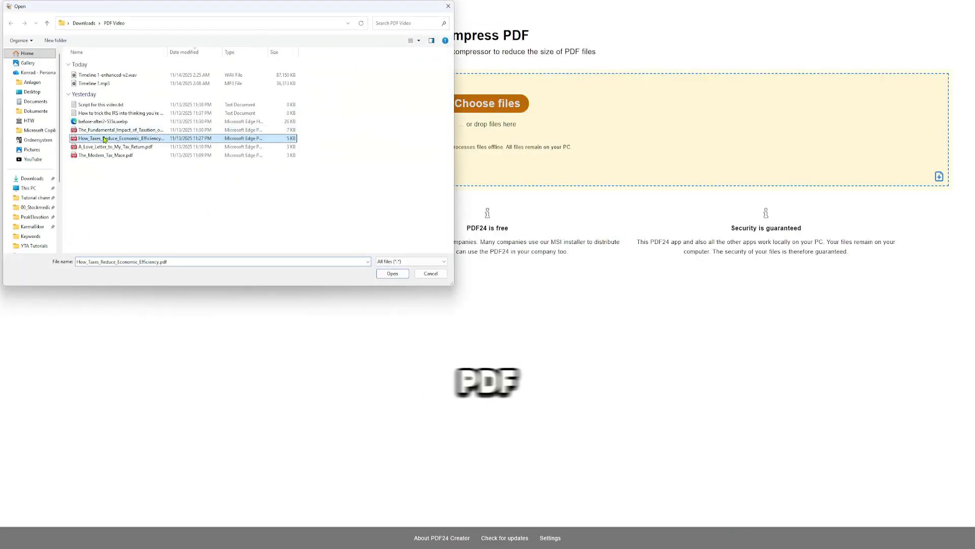
left_click(392, 273)
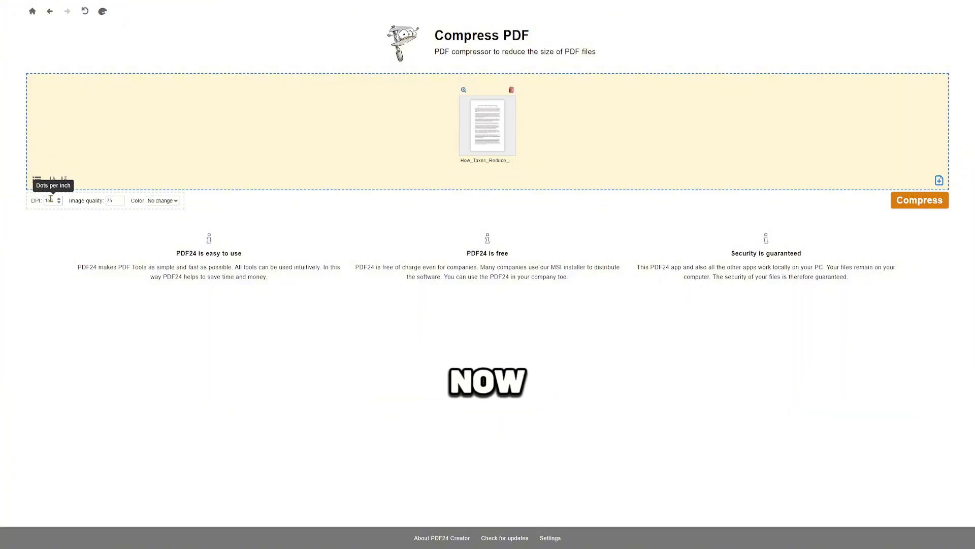
Set the image quality to 100 and the color to Gray, and compress the PDF
double_click(109, 200)
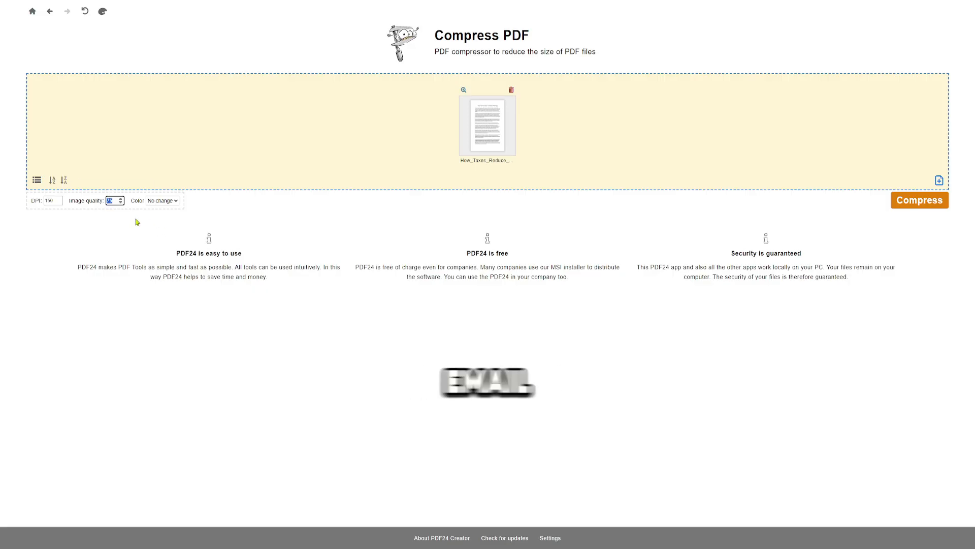
left_click(157, 202)
left_click(159, 217)
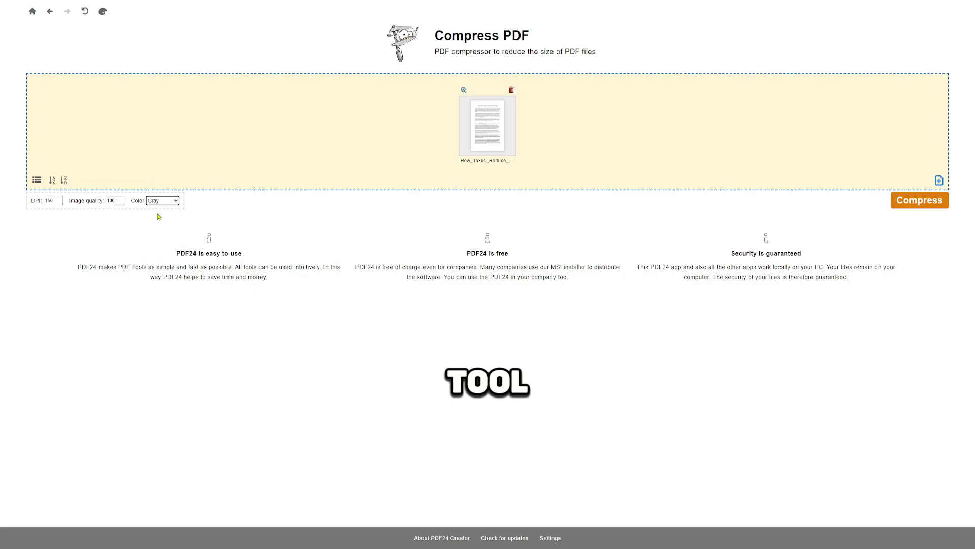
left_click(162, 203)
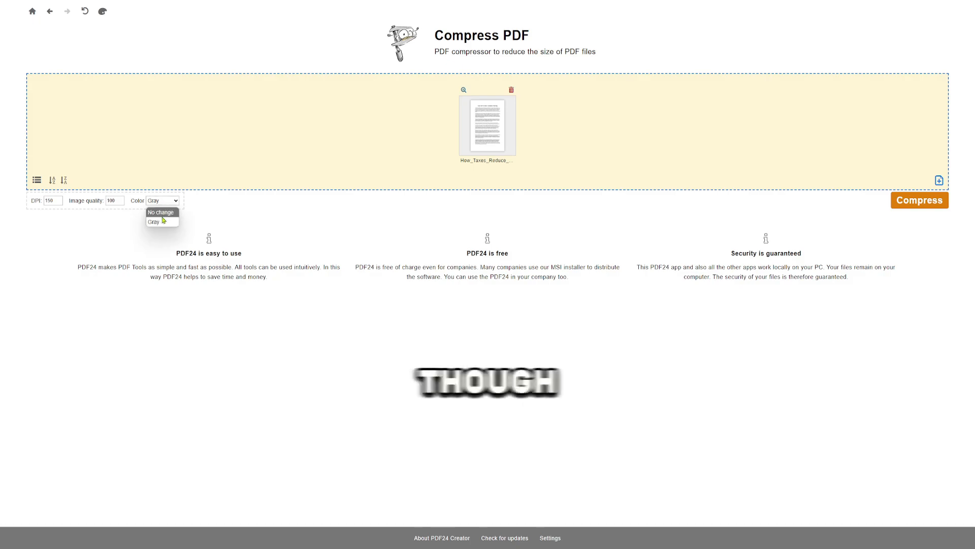
left_click(248, 220)
left_click(54, 201)
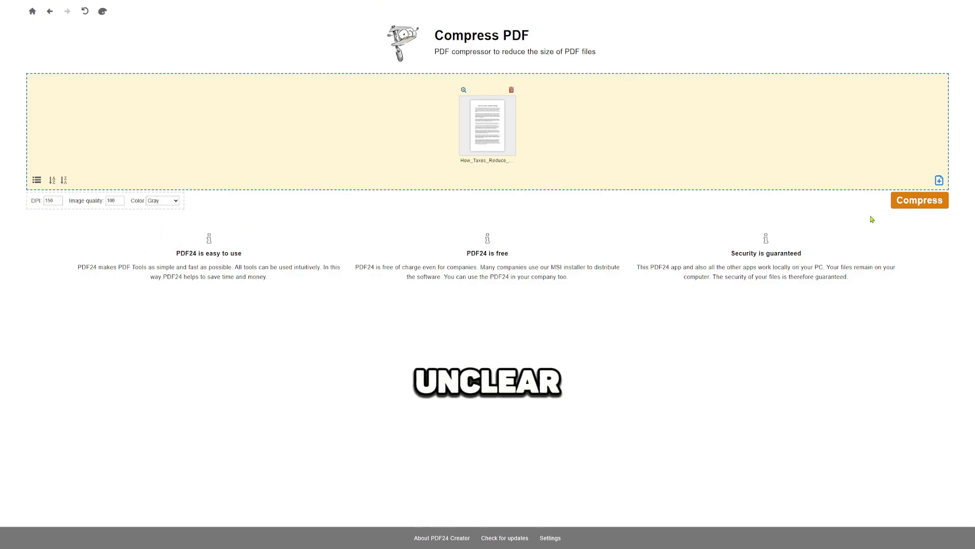
left_click(905, 205)
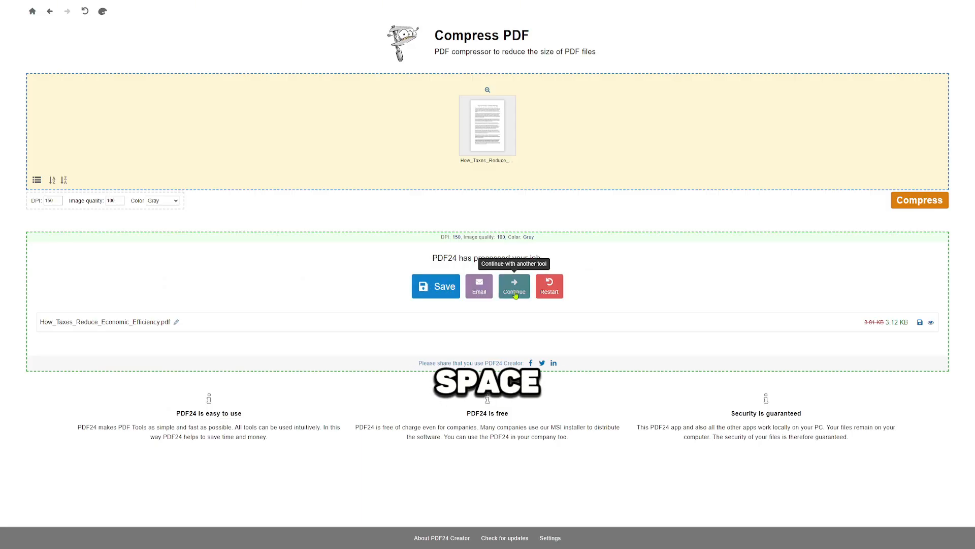
Return to the toolbox and open How_Taxes_Reduce_Economic_Efficiency.pdf in the Edit PDF tool
left_click(32, 12)
double_click(424, 98)
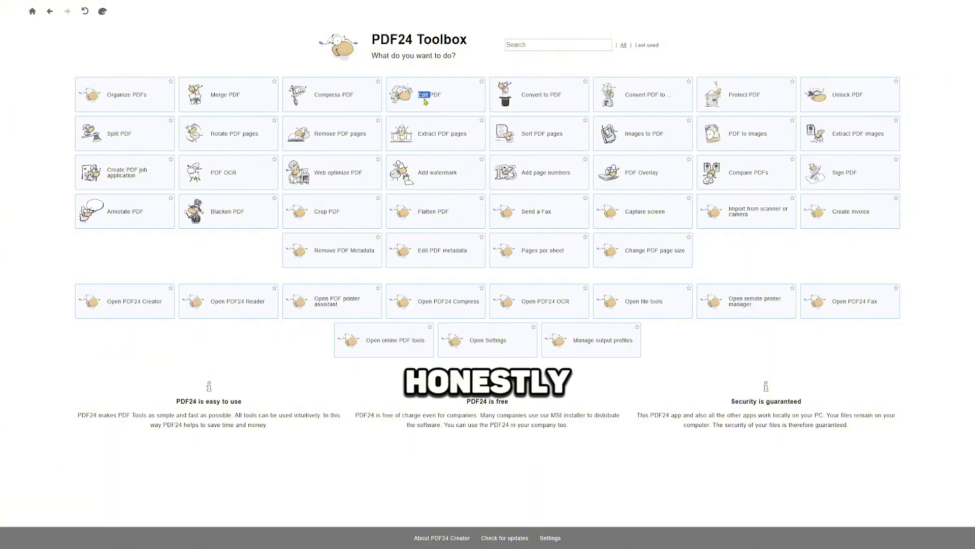
left_click(449, 101)
left_click(488, 103)
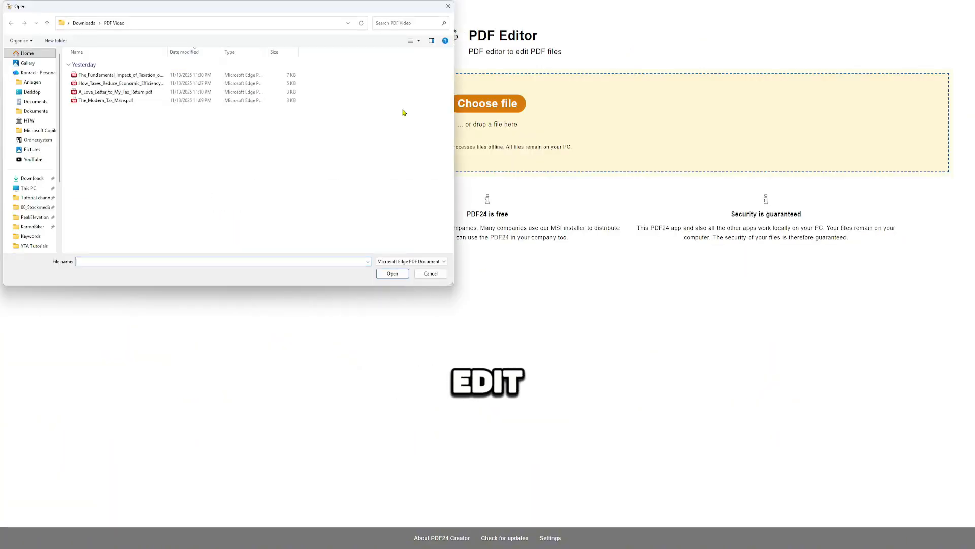
left_click(119, 83)
left_click(392, 273)
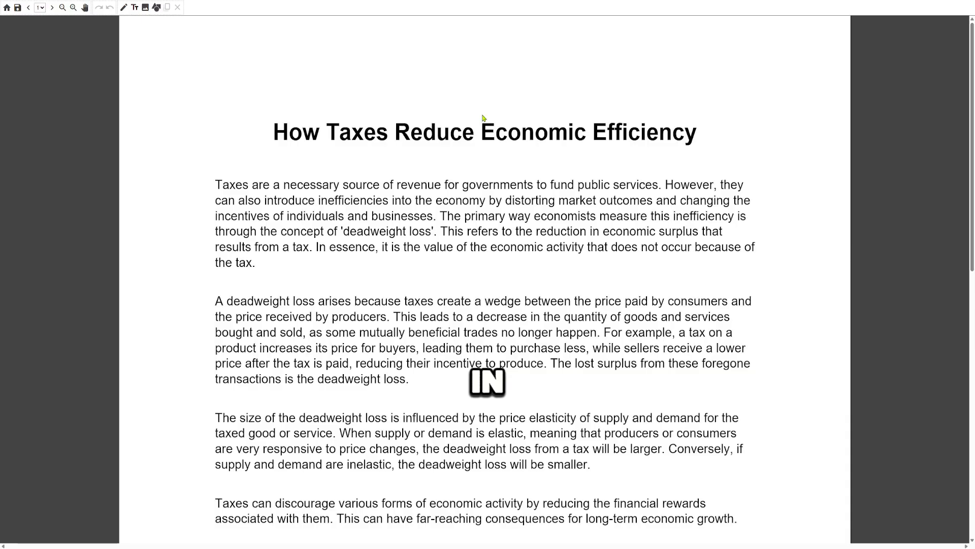
Draw a freehand pencil circle around the word "How" in the page title
left_click(124, 7)
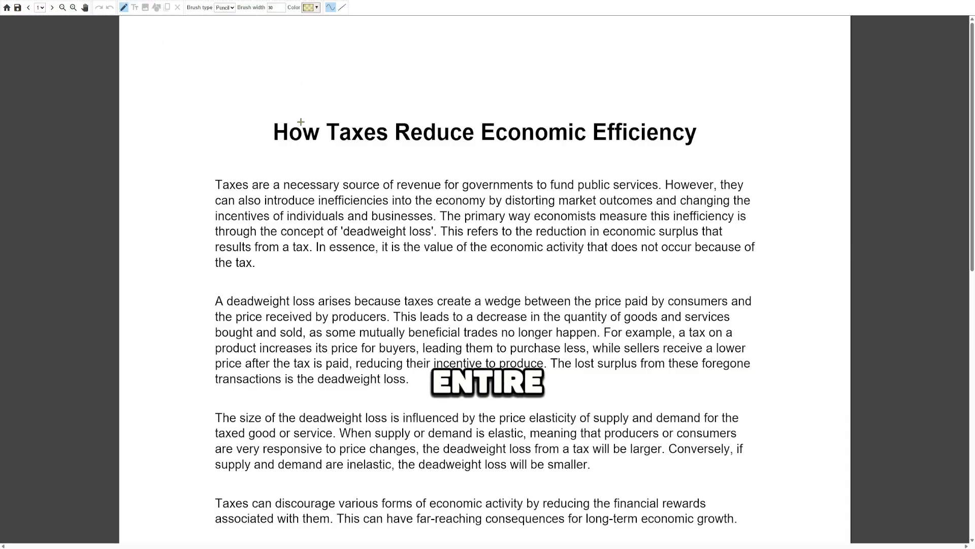
mouse_move(301, 122)
left_mouse_down()
mouse_move(278, 164)
mouse_move(254, 117)
mouse_move(325, 136)
left_mouse_up()
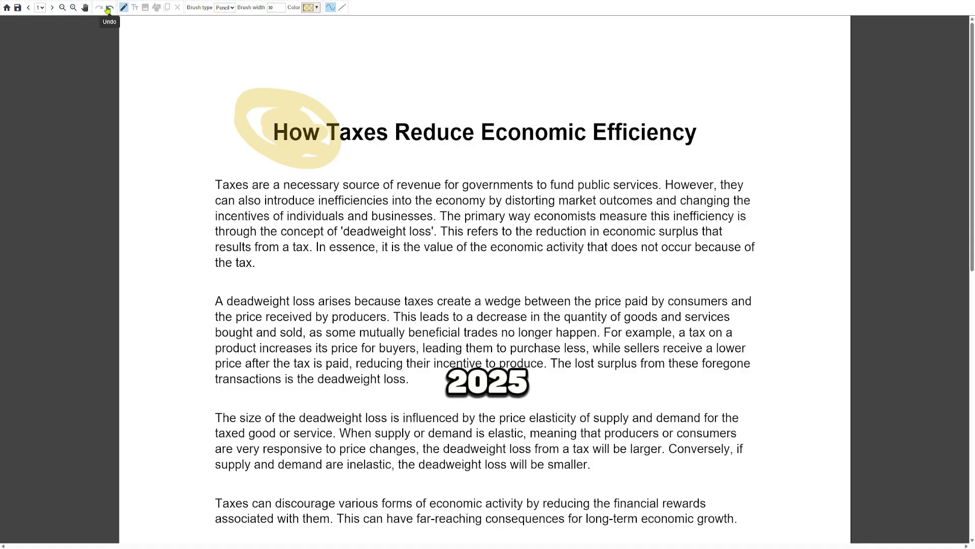
Try to make the yellow pencil color fully opaque and scribble strokes in the blank area above the title
left_click(316, 9)
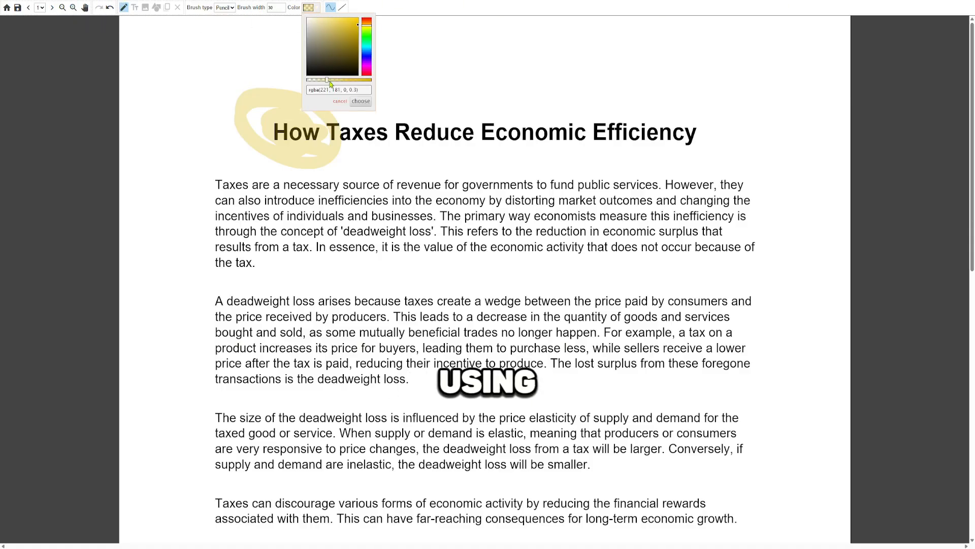
left_click_drag(343, 79, 373, 78)
mouse_move(366, 42)
left_mouse_down()
mouse_move(366, 18)
mouse_move(368, 40)
left_mouse_up()
left_click(401, 77)
mouse_move(410, 87)
left_mouse_down()
mouse_move(446, 76)
mouse_move(366, 79)
mouse_move(359, 51)
left_mouse_up()
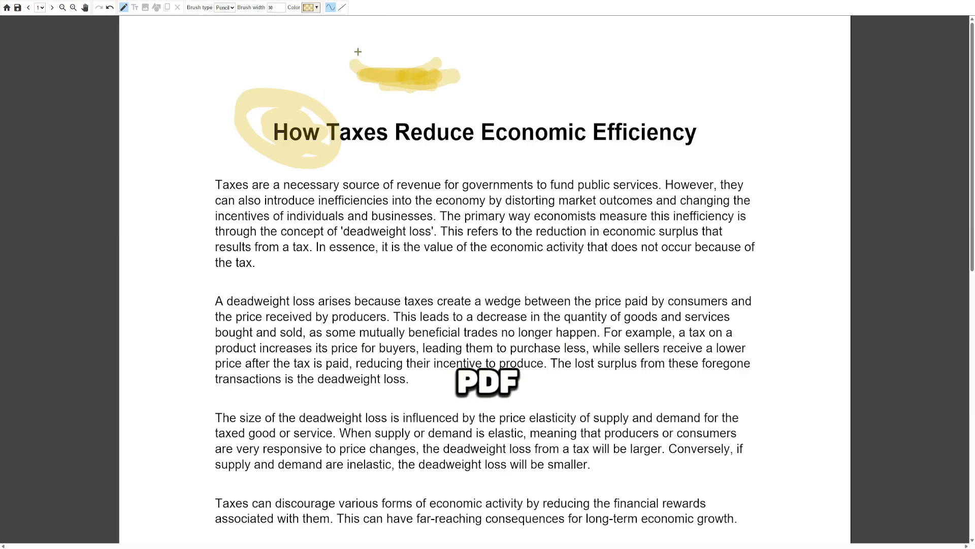
Set the pencil color to red and scribble over the words "Taxes" and "Reduce" in the page title
left_click(317, 8)
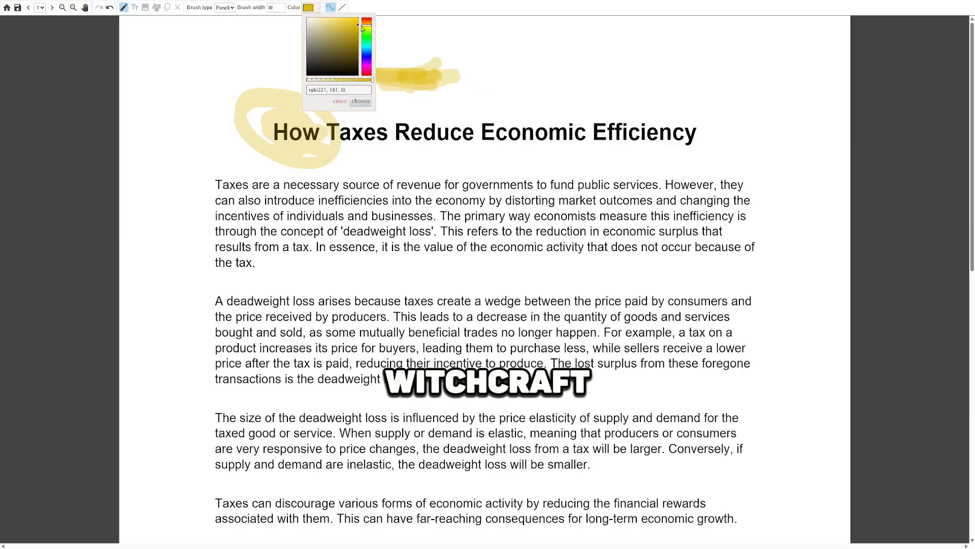
left_click(367, 29)
left_click_drag(366, 30, 366, 19)
left_click(360, 101)
mouse_move(338, 123)
left_mouse_down()
mouse_move(382, 133)
mouse_move(373, 136)
mouse_move(452, 135)
left_mouse_up()
Set the pencil color to white, rgb(255, 255, 255), and paint over the word "Economic" in the title
left_click(317, 9)
left_click(333, 80)
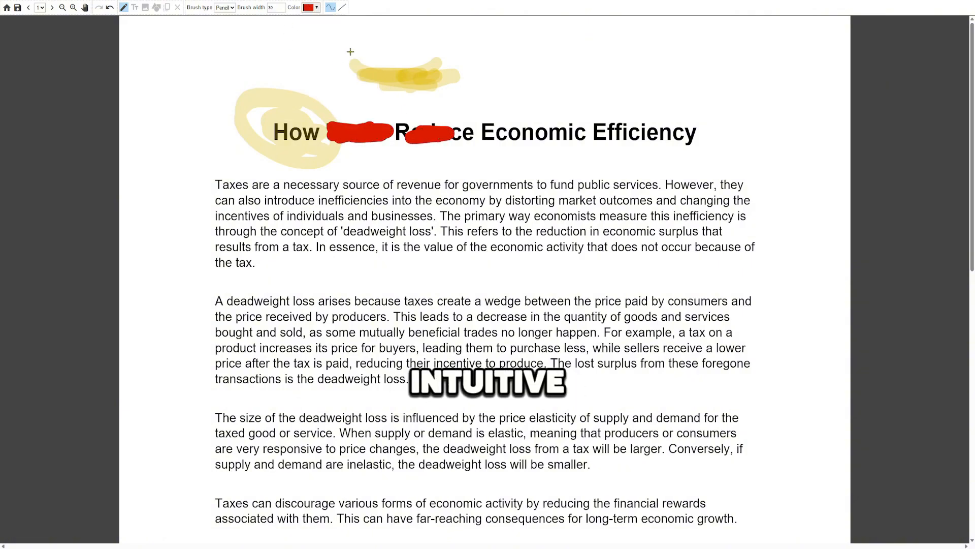
left_click(316, 10)
left_click_drag(316, 46, 288, 3)
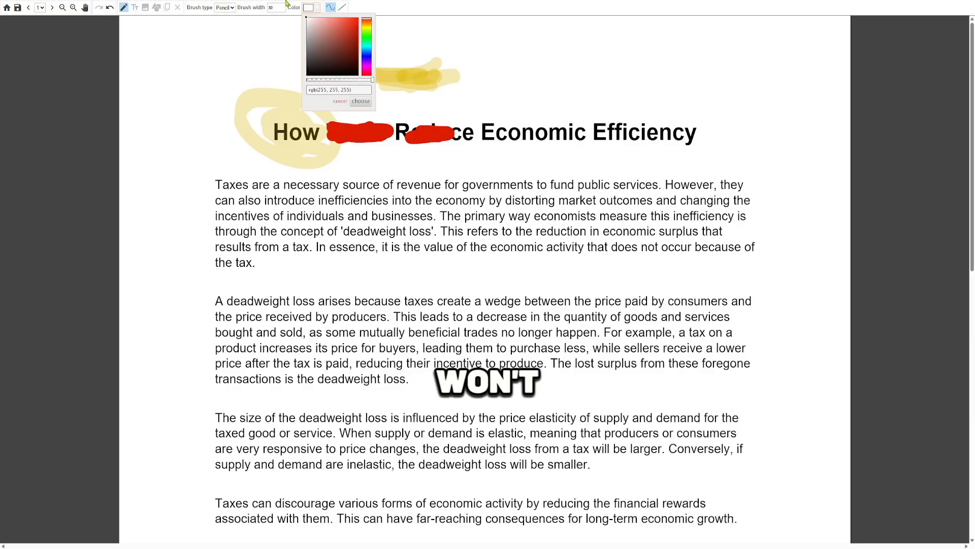
left_click(360, 101)
left_click_drag(487, 123, 549, 133)
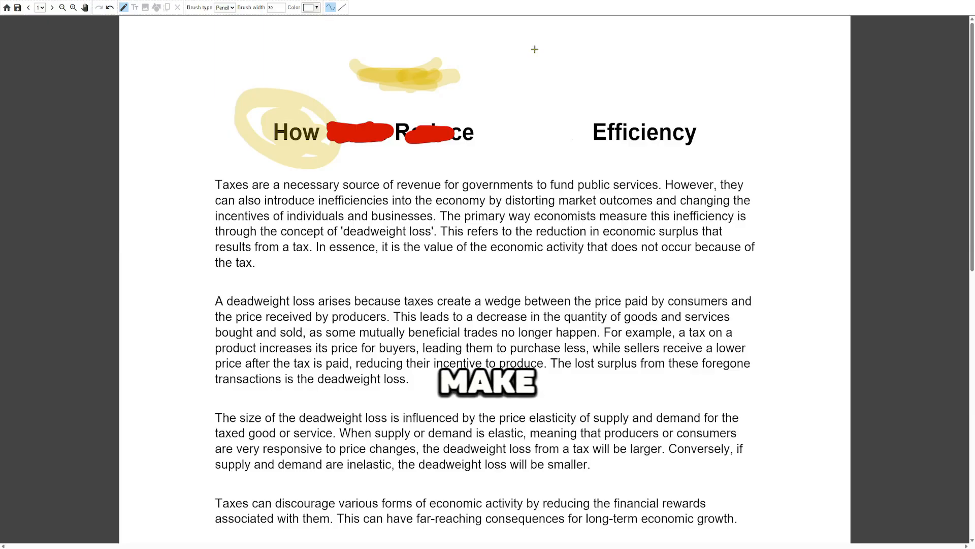
Leave the PDF editor without saving and convert "Script for this video.txt" with the Convert to PDF tool
left_click(6, 7)
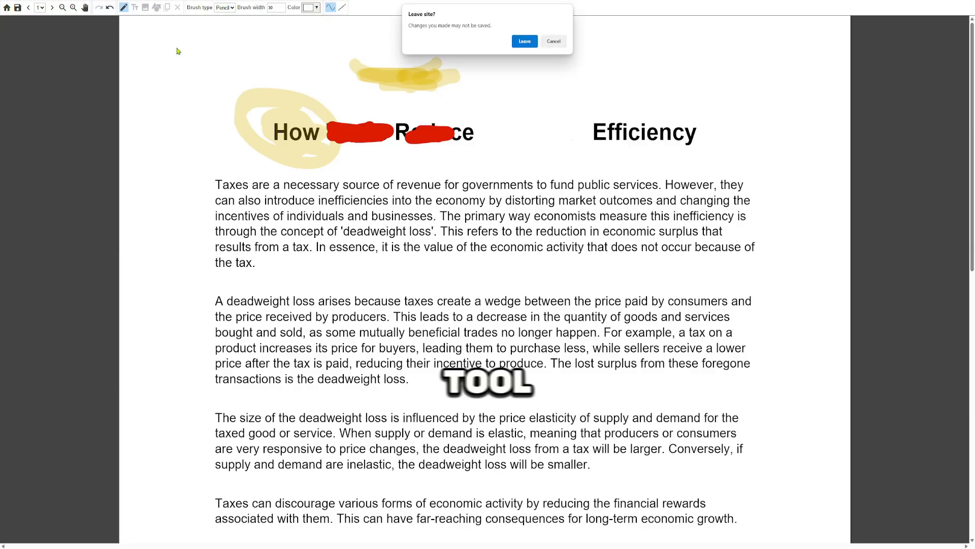
left_click(524, 41)
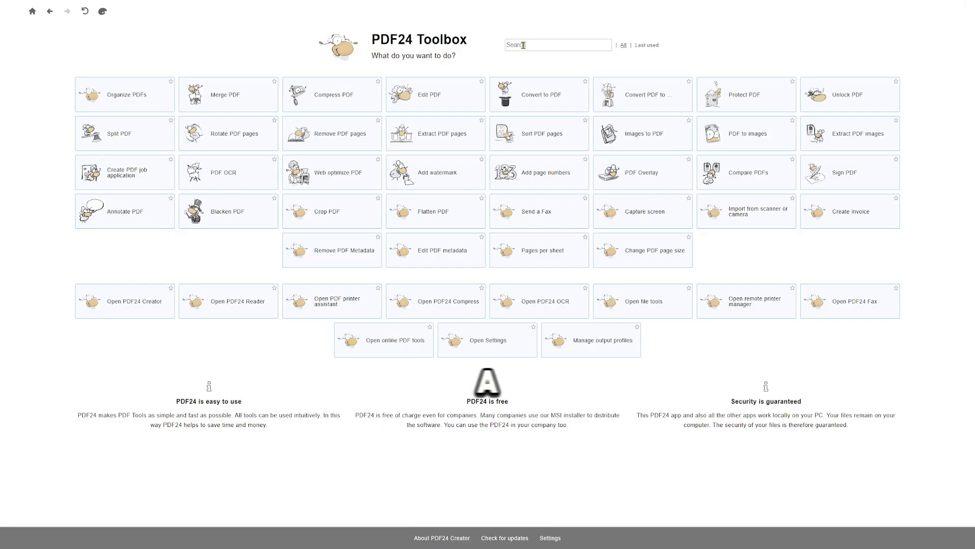
left_click(543, 113)
left_click(503, 104)
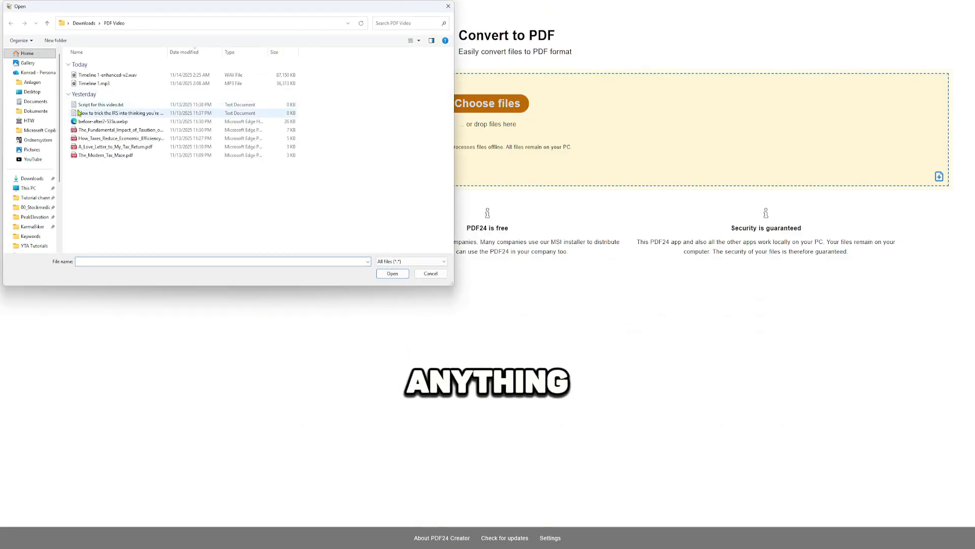
left_click(89, 106)
left_click(402, 277)
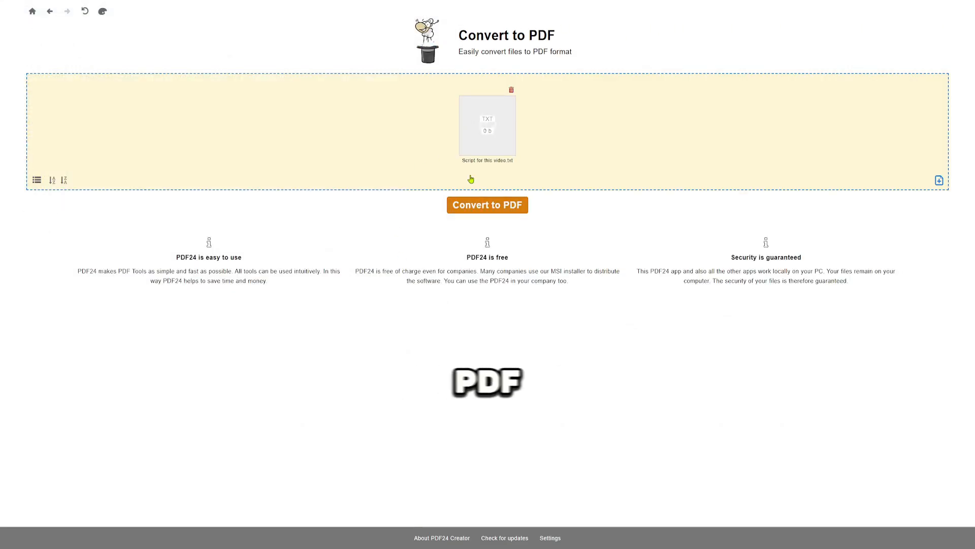
left_click(464, 204)
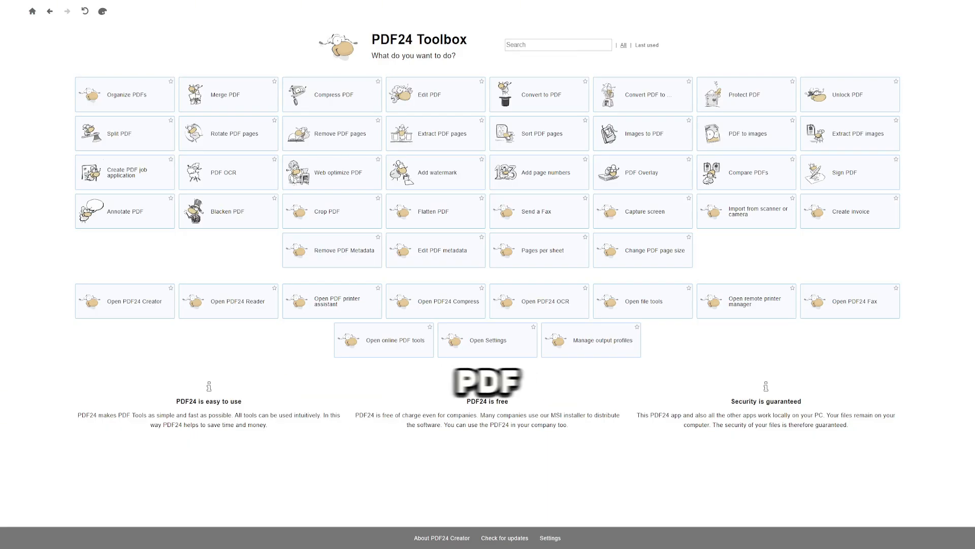
Convert The_Fundamental_Impact_of_Taxation_on_Economic_Efficiency.pdf to Text (.txt) with the tool for converting PDFs to other formats
left_click(653, 106)
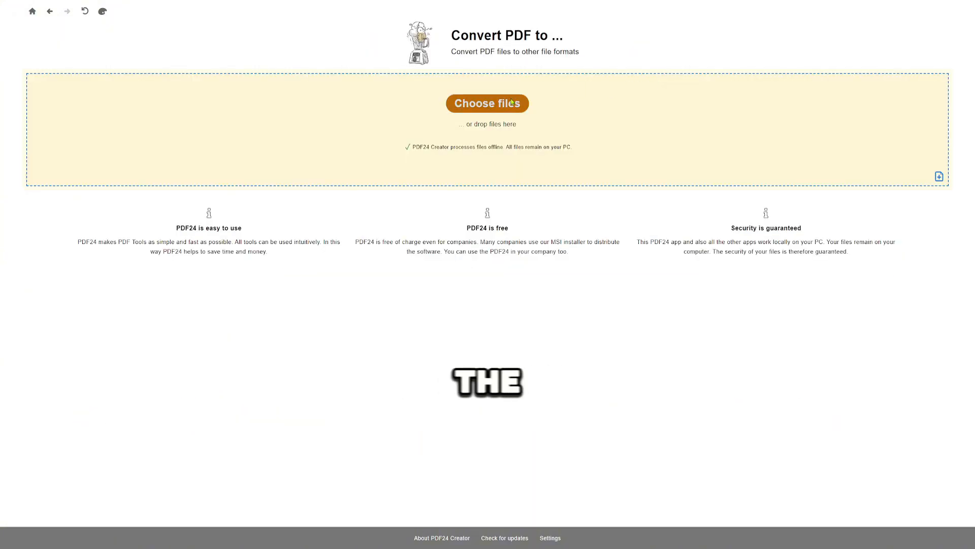
left_click(512, 102)
left_click(101, 130)
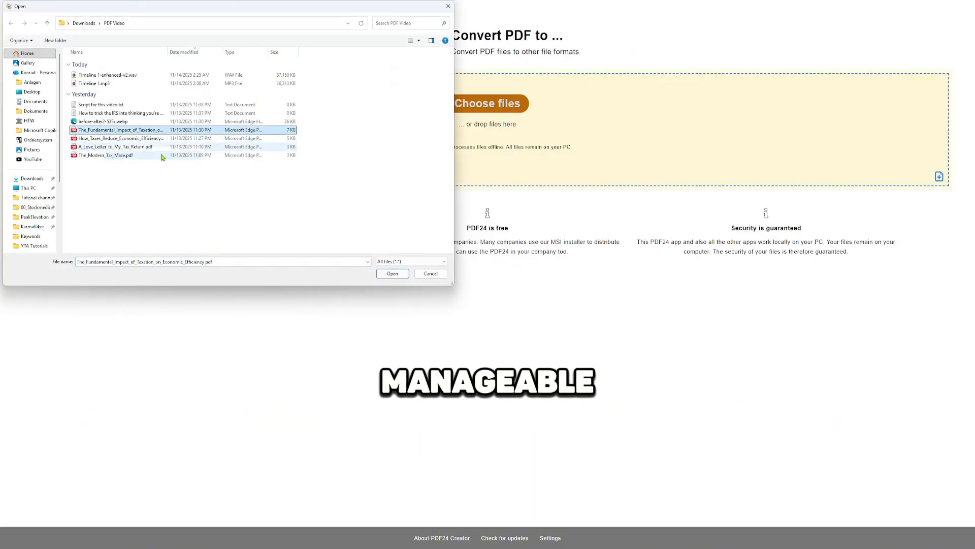
left_click(392, 274)
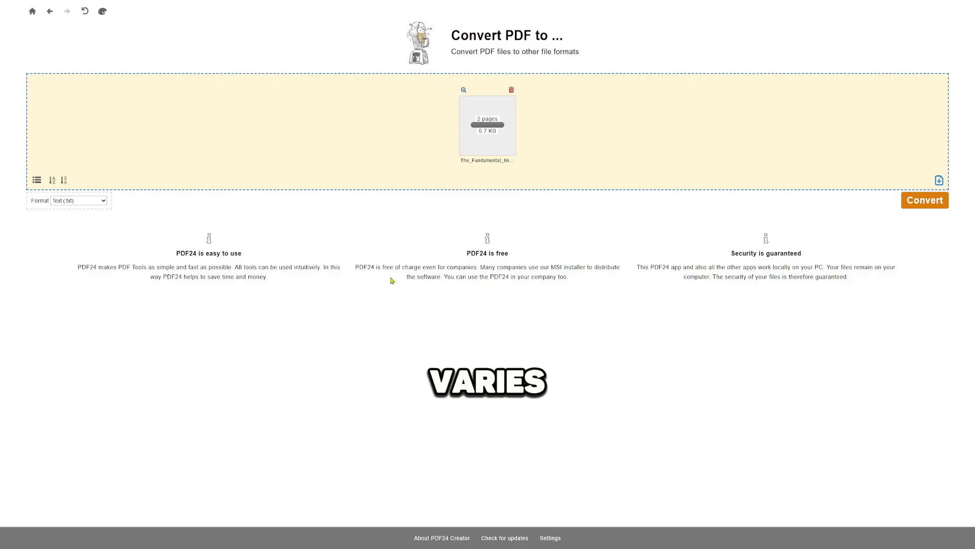
left_click(915, 204)
Change the output format to Word (.docx) and convert the same PDF again
left_click(79, 200)
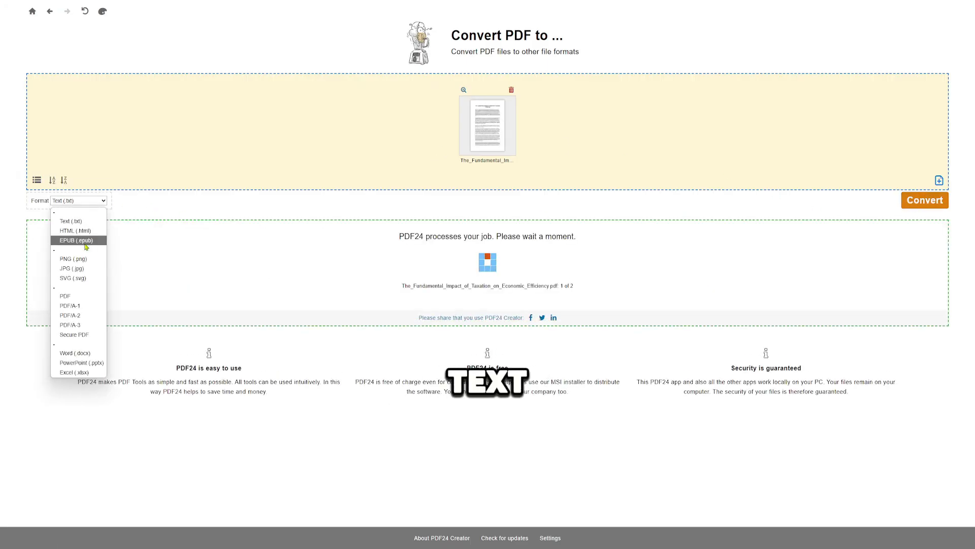
left_click(79, 353)
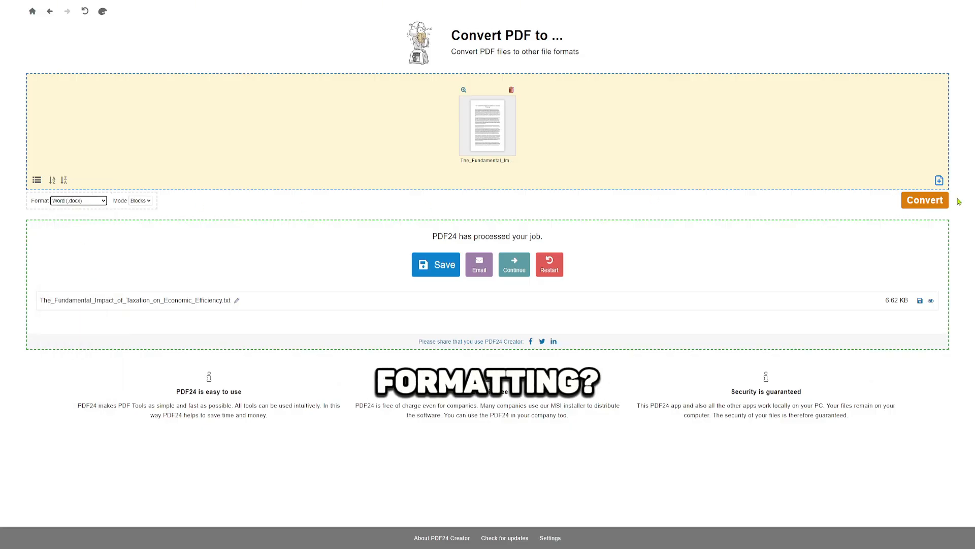
left_click(925, 201)
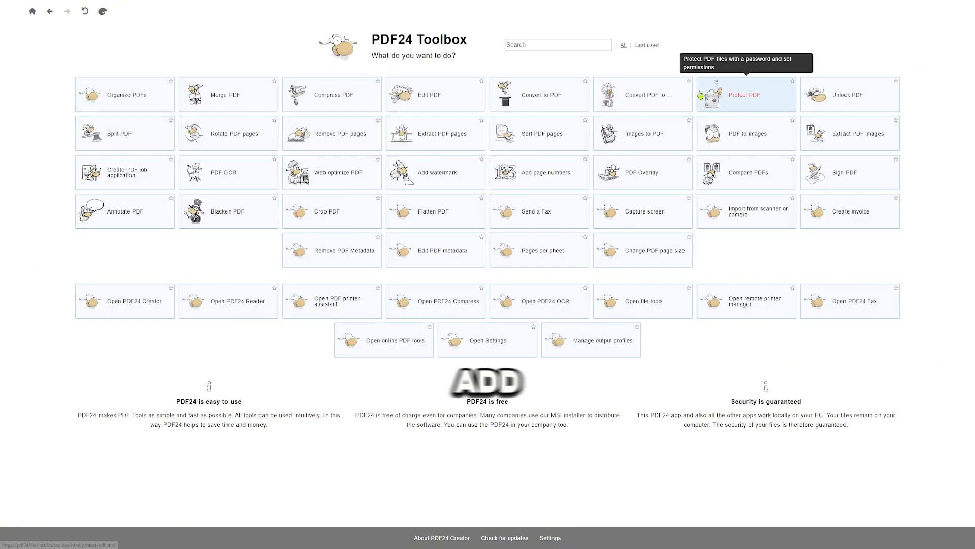
Load A_Love_Letter_to_My_Tax_Return.pdf into the Protect PDF tool
left_click(725, 97)
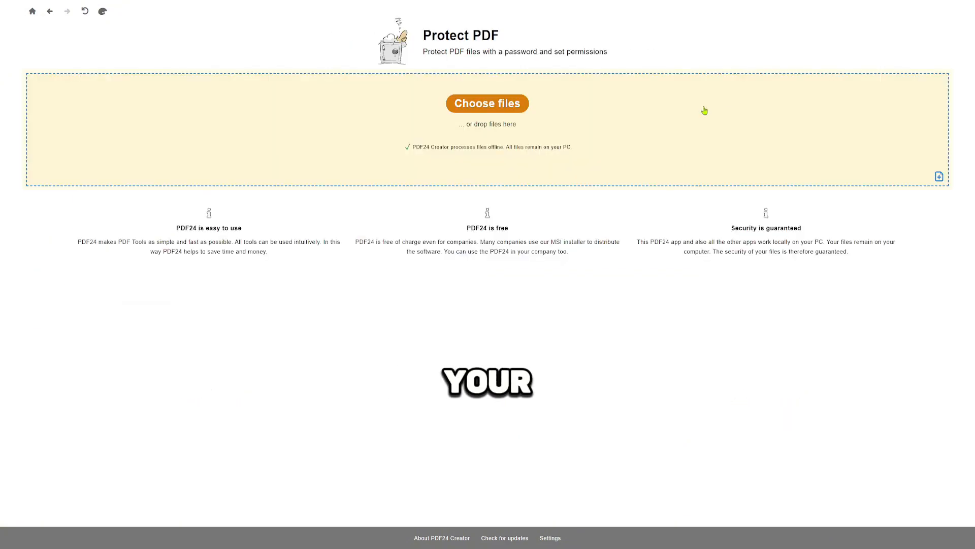
left_click(498, 112)
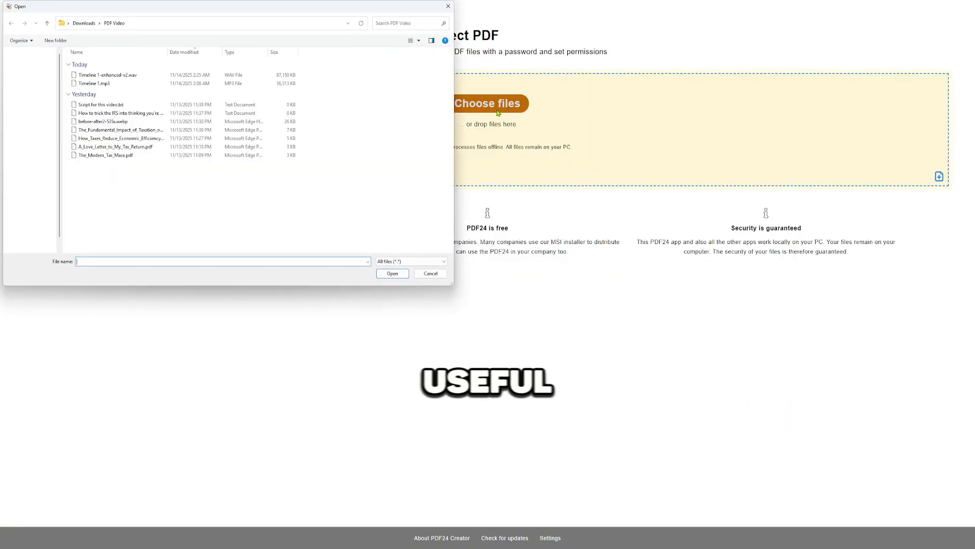
left_click(117, 146)
left_click(393, 273)
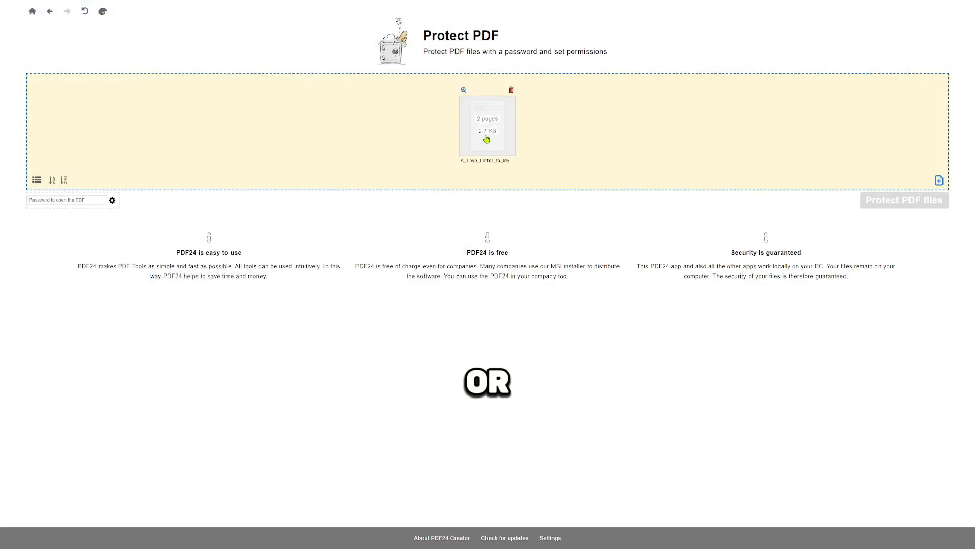
Enter a password for opening the PDF and protect the file with it
left_click(89, 201)
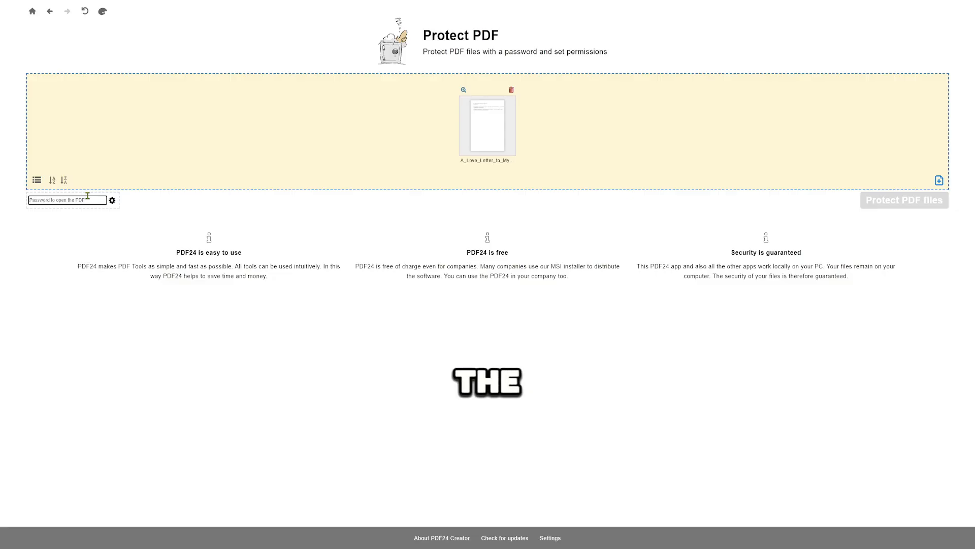
type("p••")
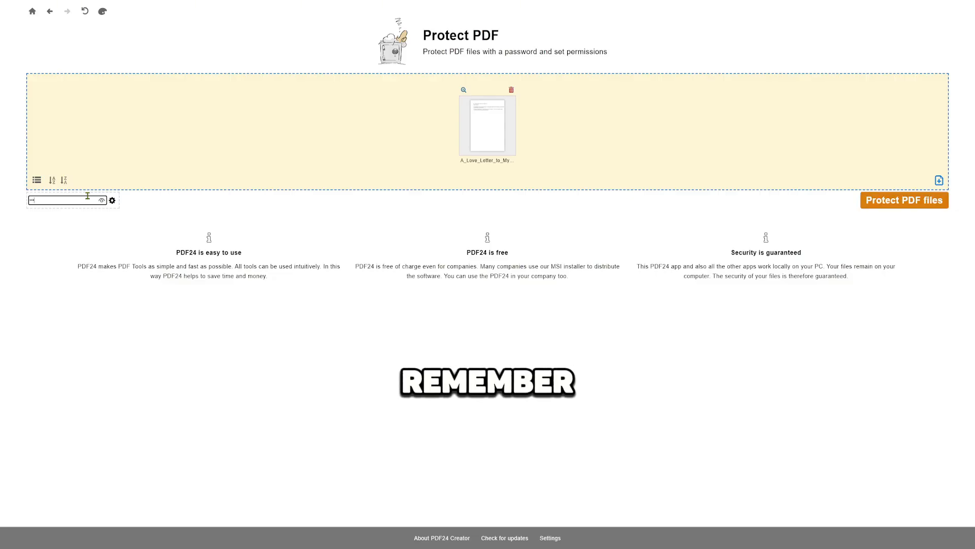
type("•••••")
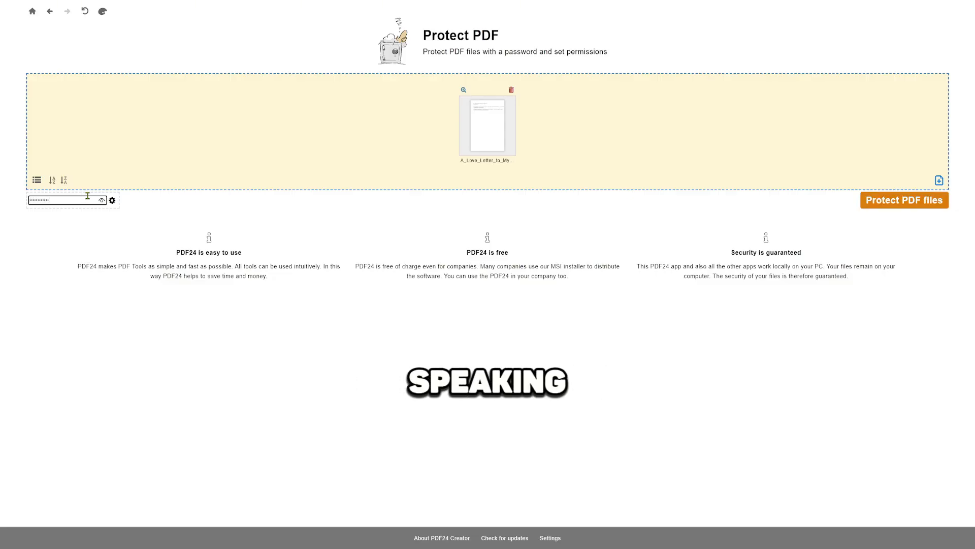
left_click(867, 199)
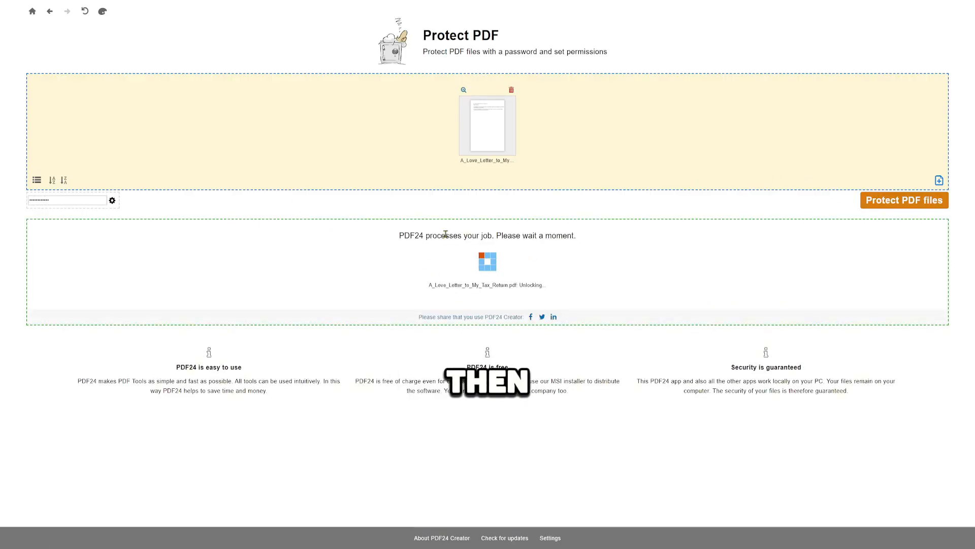
Save the protected PDF in a new folder named "important, will forgot" inside the PDF Video folder
left_click(437, 264)
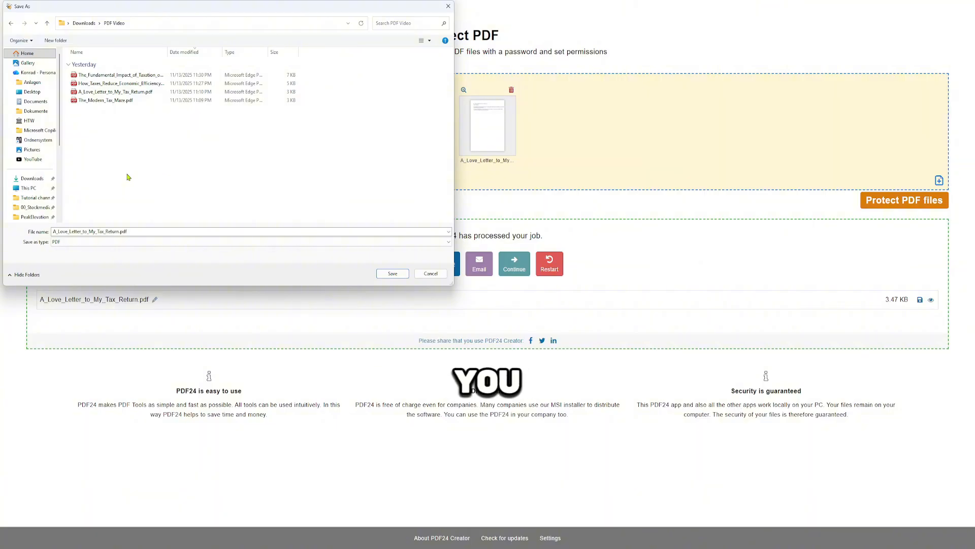
key("ctrl+shift+n")
type("important, will forgot")
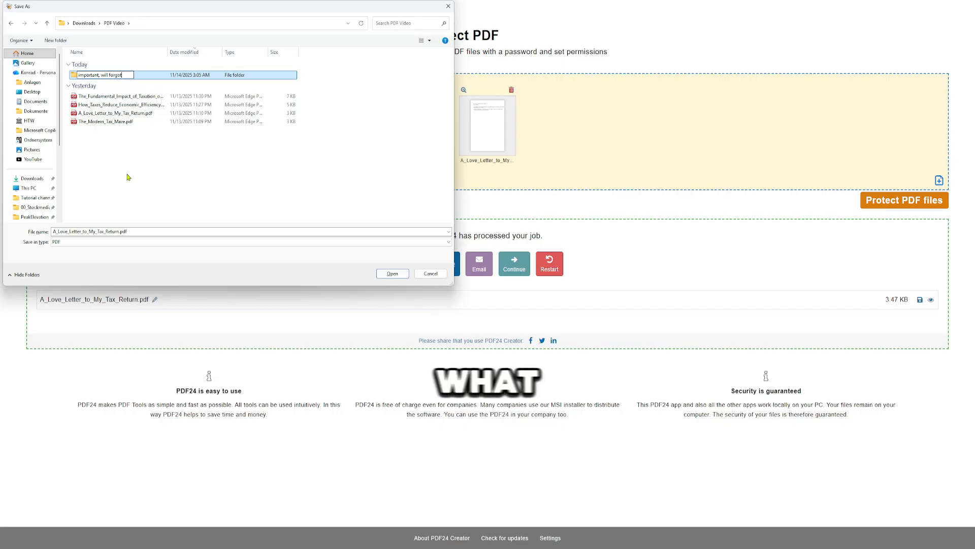
key("Return")
key("Return")
left_click(392, 273)
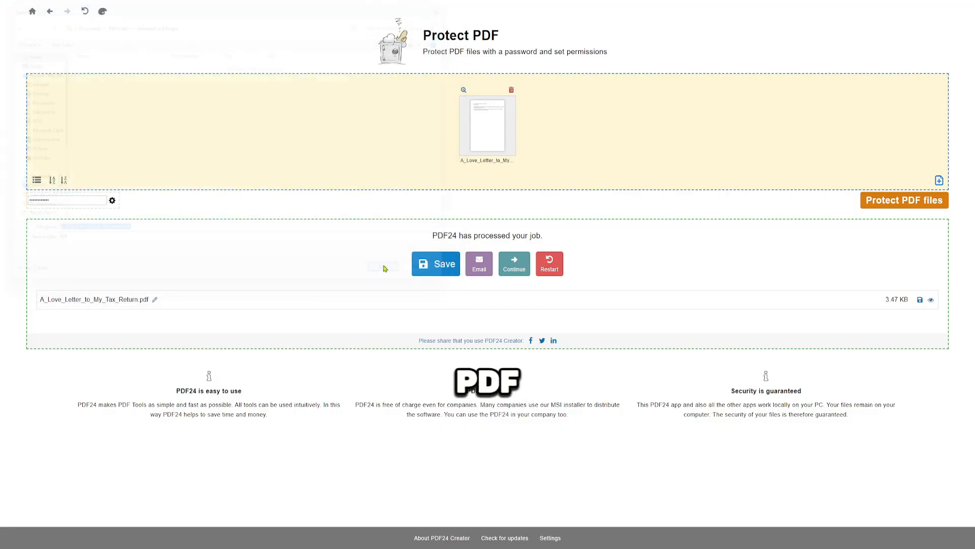
Return to the toolbox and load the protected PDF from the "important, will forgot" folder into the Unlock PDF tool
left_click(36, 15)
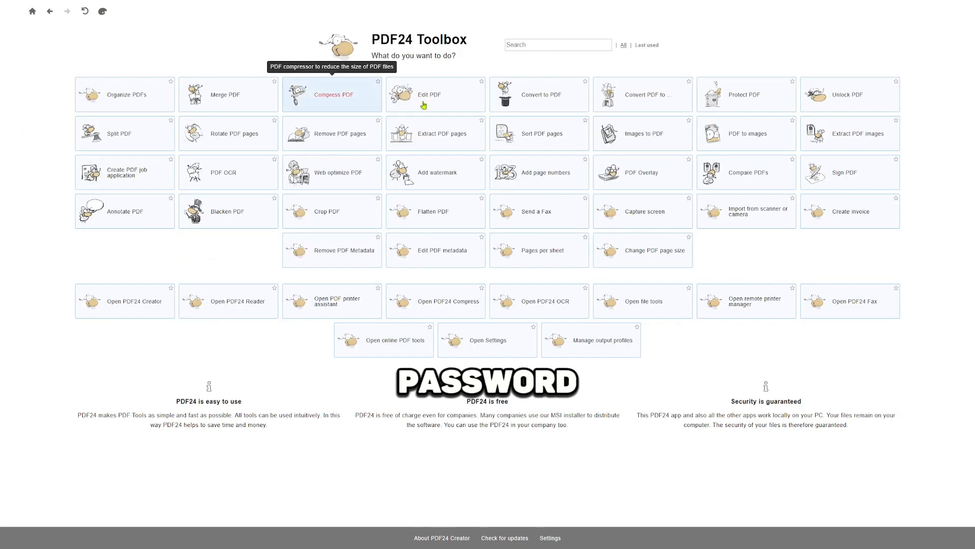
left_click(851, 104)
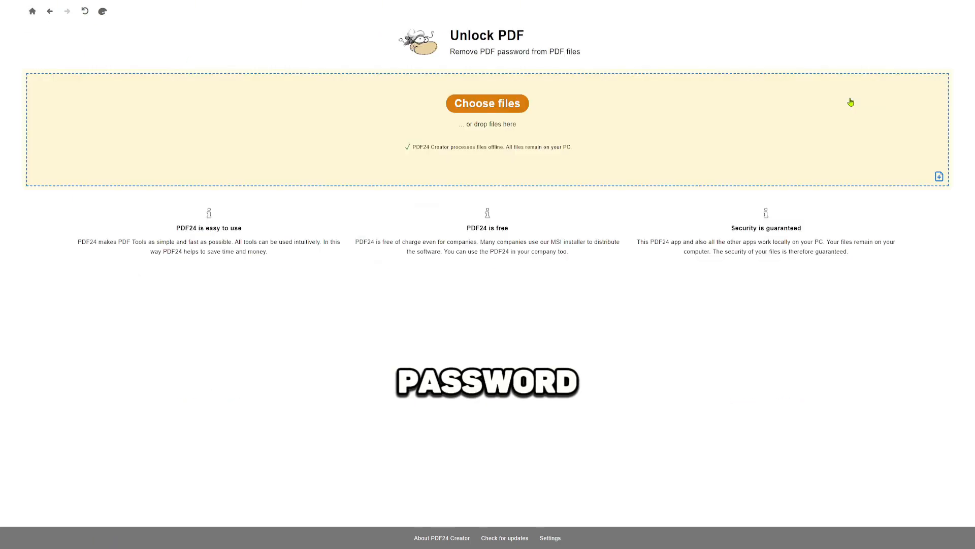
left_click(446, 116)
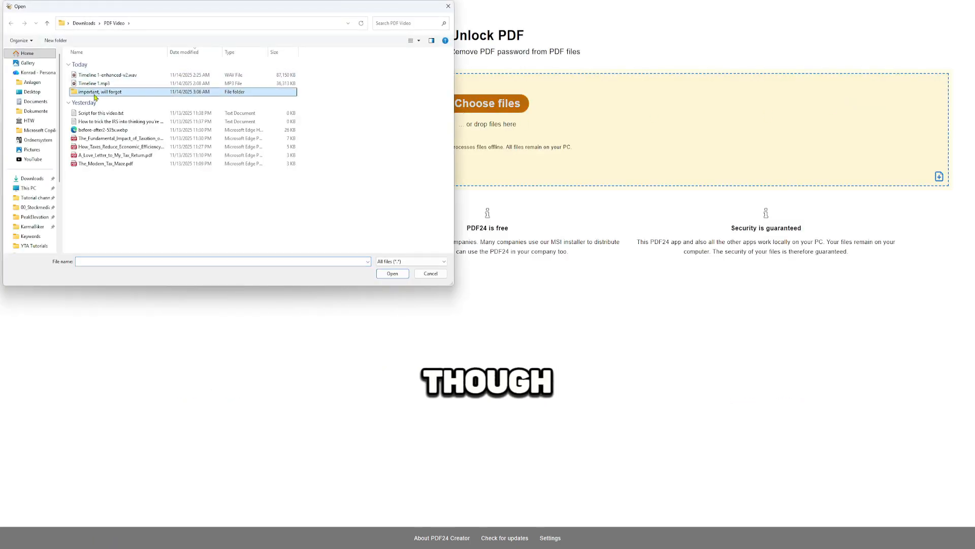
double_click(97, 92)
left_click(100, 75)
left_click(394, 273)
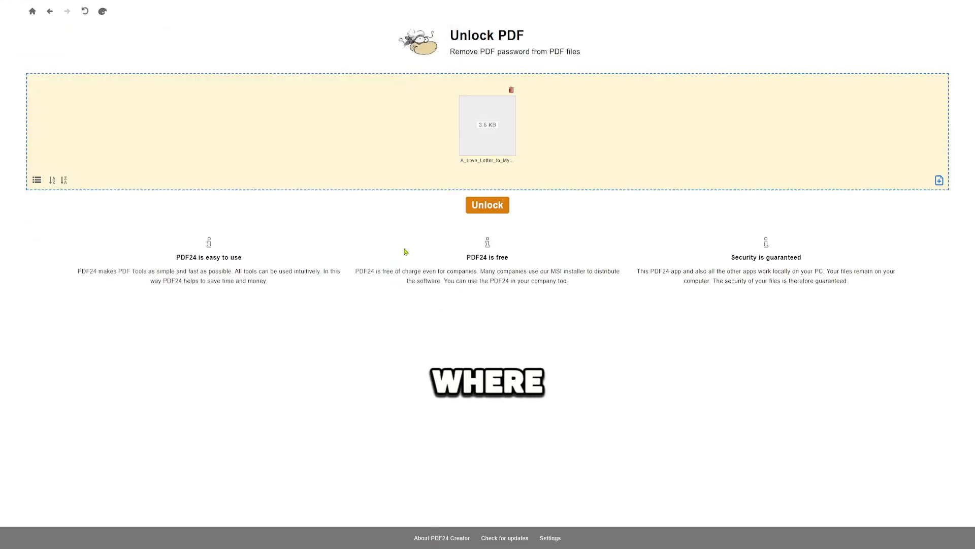
Try to unlock A_Love_Letter_to_My_Tax_Return.pdf by entering a password, and cancel the password request
left_click(489, 206)
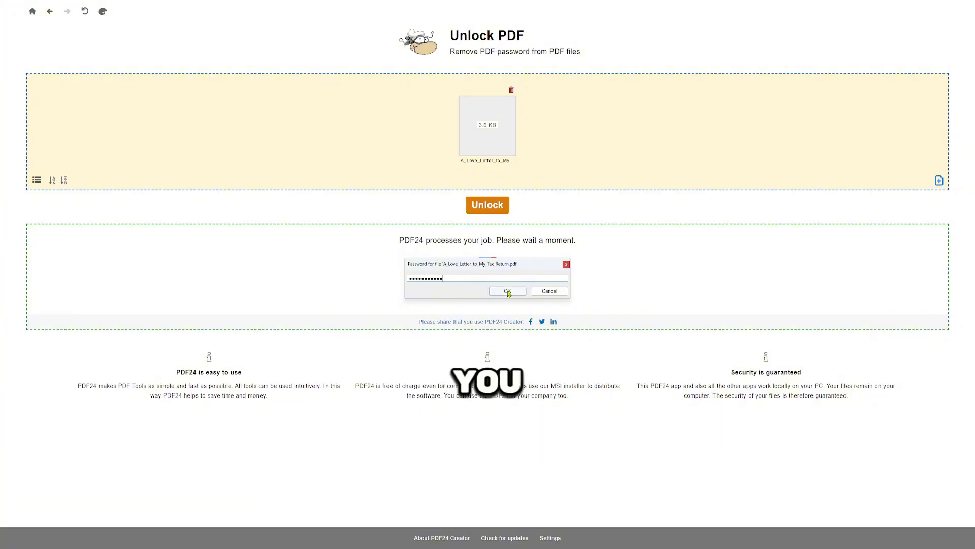
key("Caps_Lock")
type("••••••")
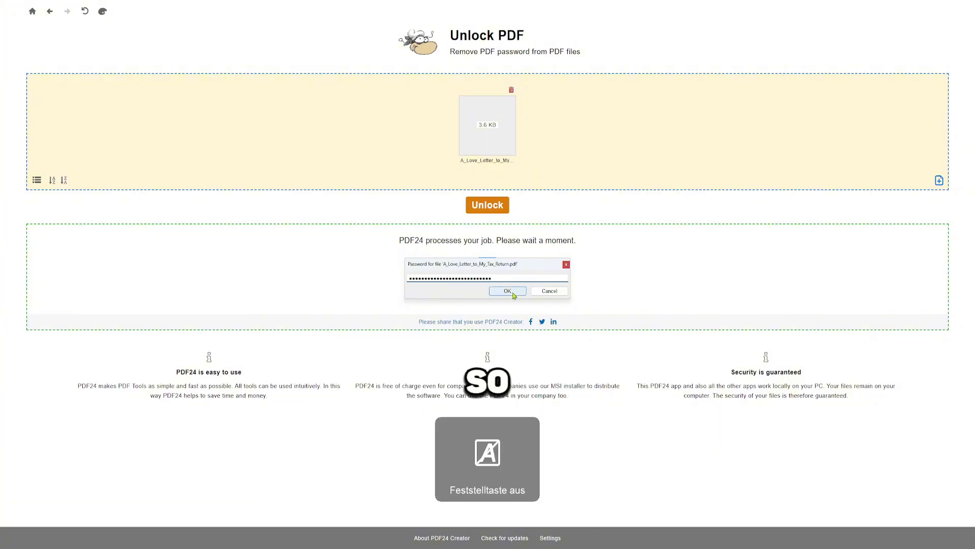
left_click(508, 291)
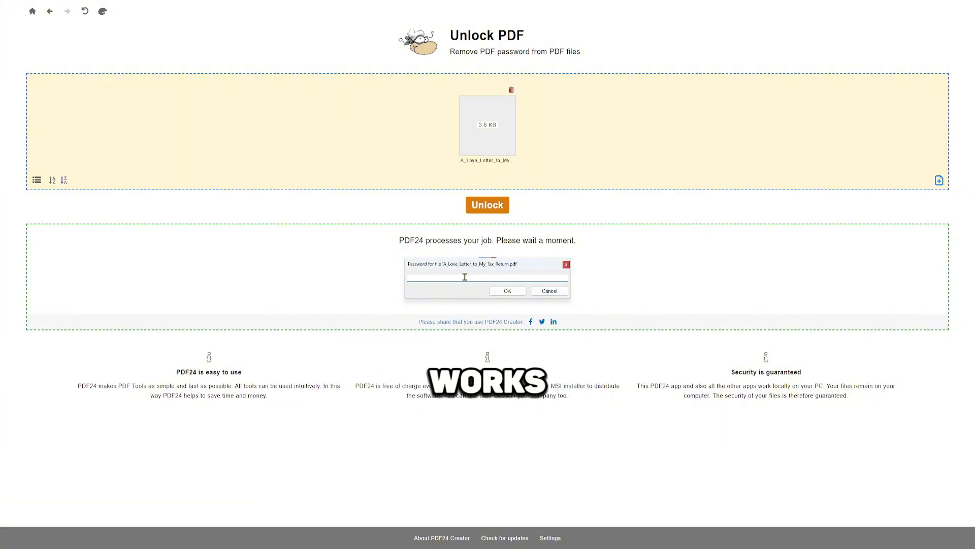
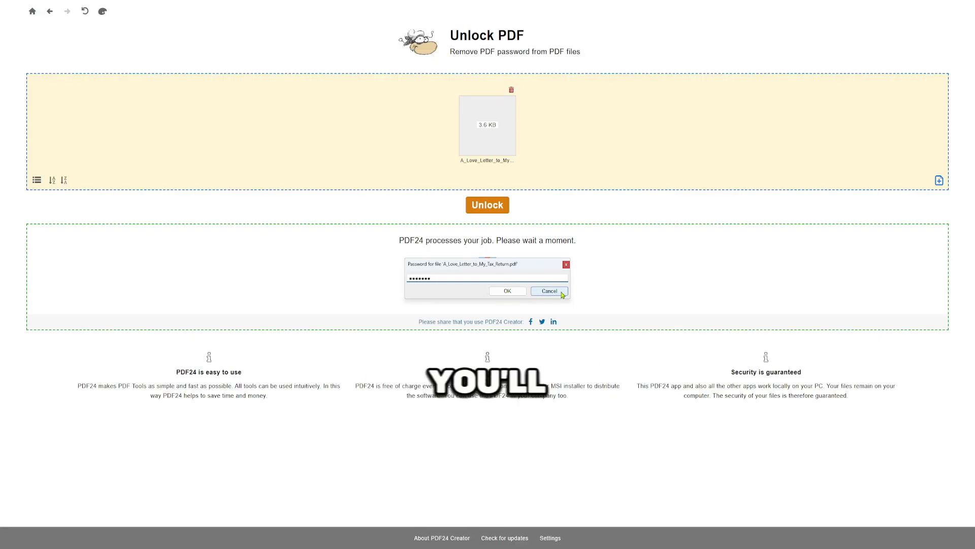
left_click(560, 290)
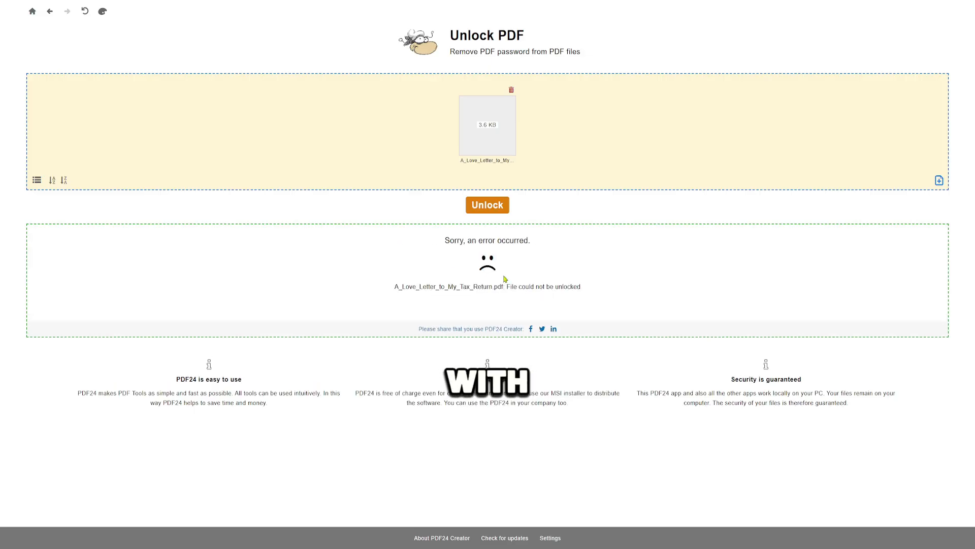
Return to the toolbox and load The_Fundamental_Impact_of_Taxation_on_Economic_Efficiency.pdf from the PDF Video folder into the Split PDF tool
left_click(32, 13)
left_click(74, 131)
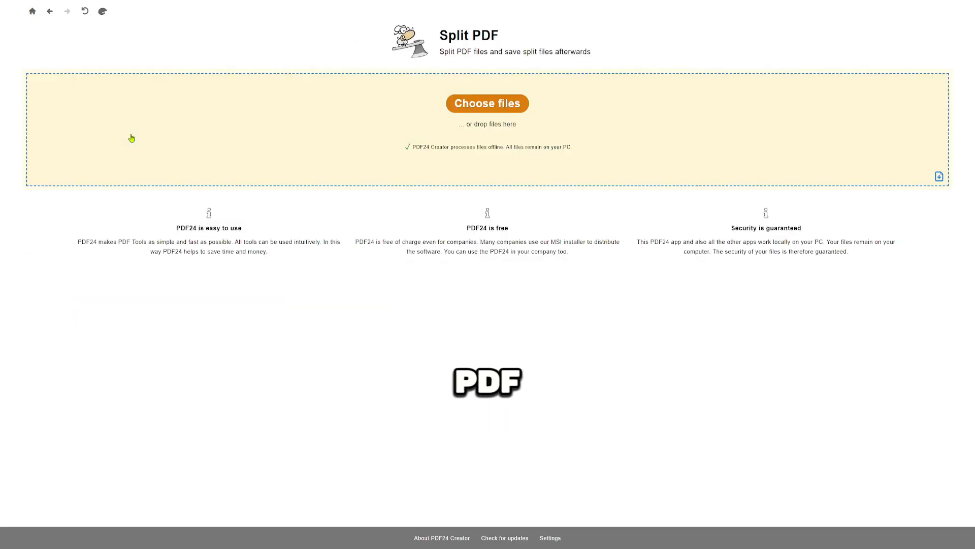
left_click(467, 107)
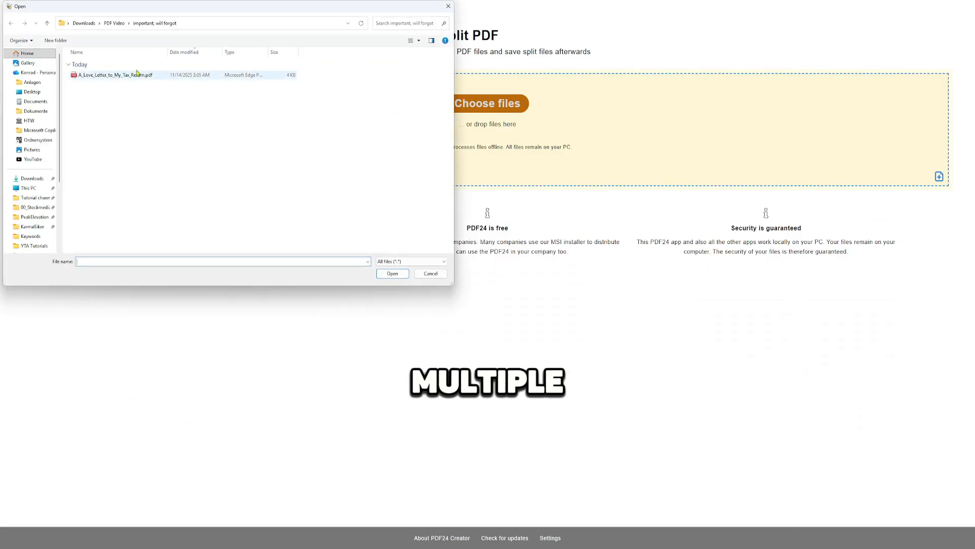
left_click(116, 24)
left_click(122, 138)
left_click(392, 273)
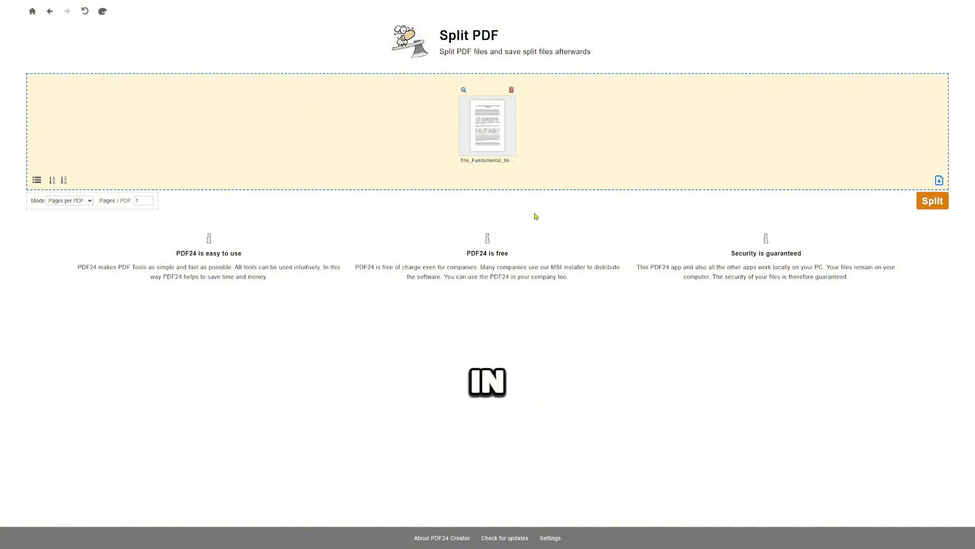
Split the PDF into files of one page each and cancel choosing a folder for the results
left_click(926, 206)
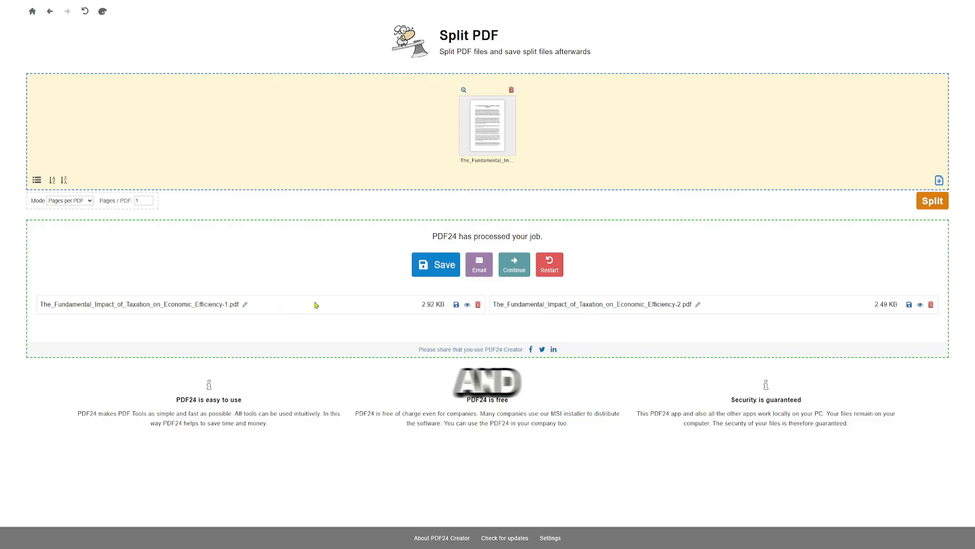
left_click(435, 268)
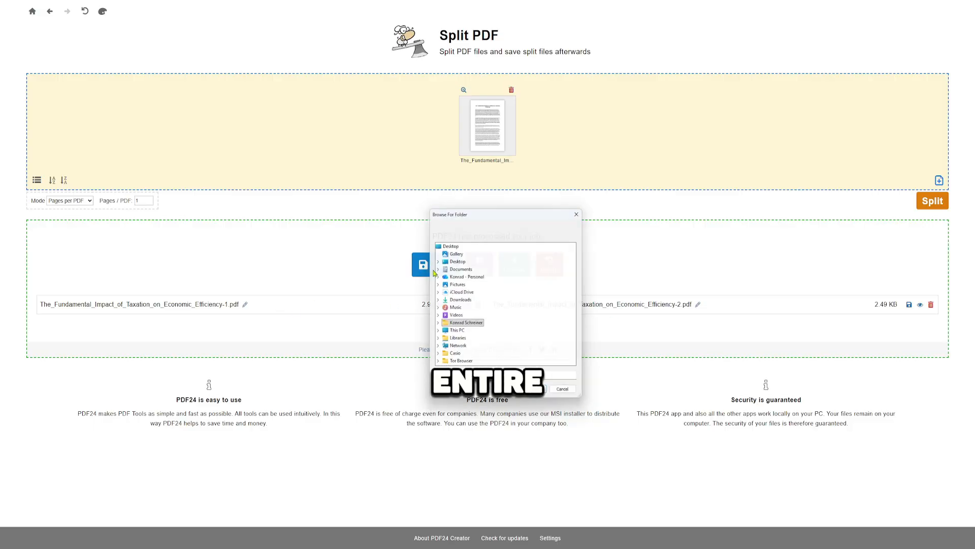
left_click(566, 395)
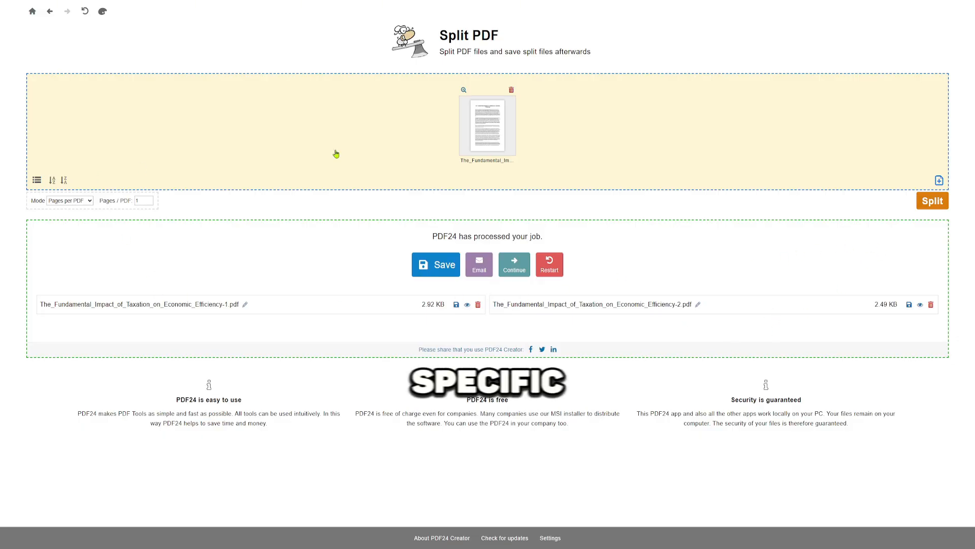
Try the Halve pages split mode, switch to Custom mode and toggle the cut point between pages 1 and 2
left_click(76, 201)
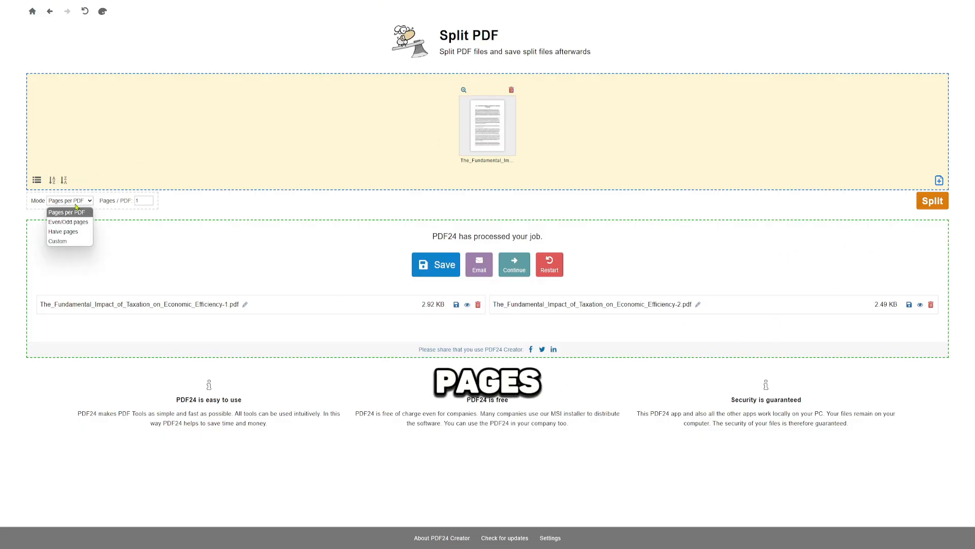
left_click(75, 231)
left_click(68, 202)
left_click(66, 242)
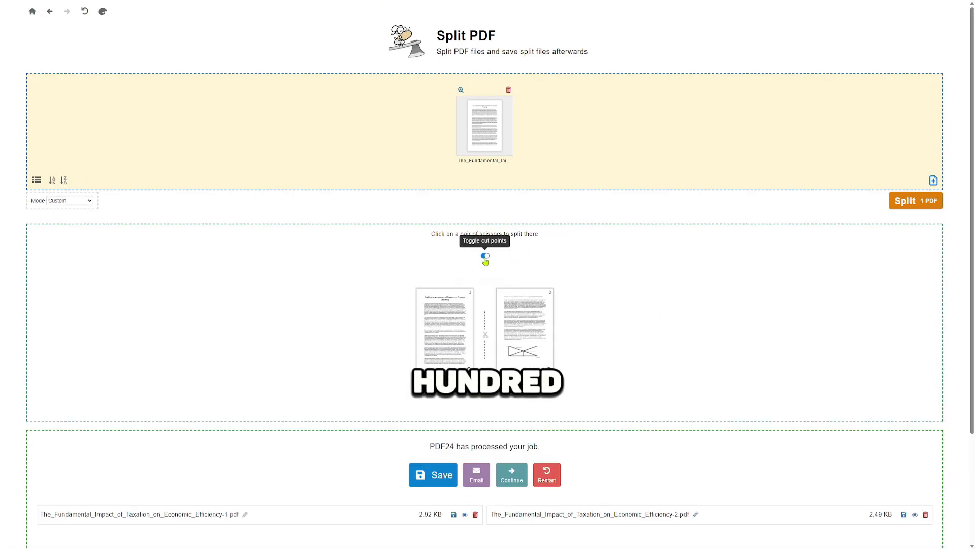
left_click(485, 256)
left_click(486, 336)
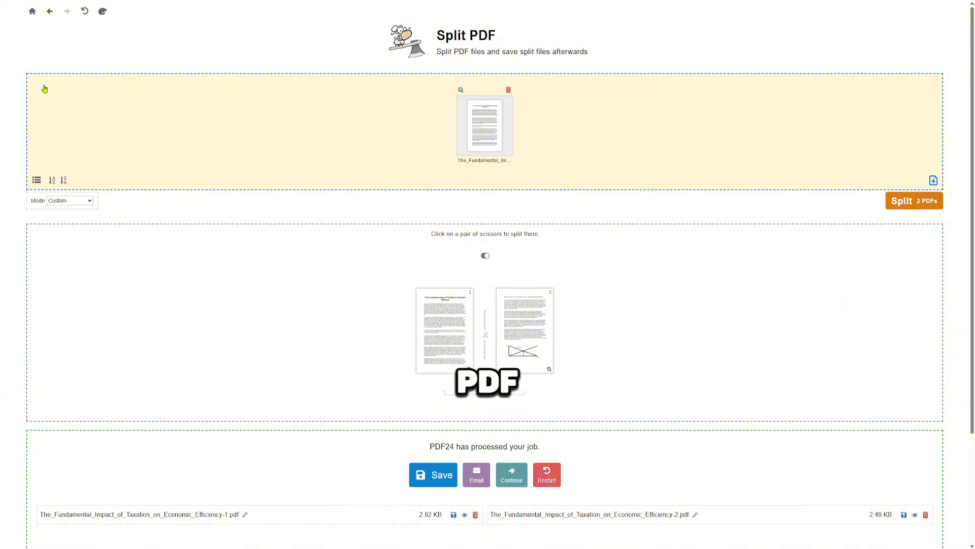
Return to the toolbox and load A_Love_Letter_to_My_Tax_Return.pdf into the Rotate PDF pages tool
left_click(32, 11)
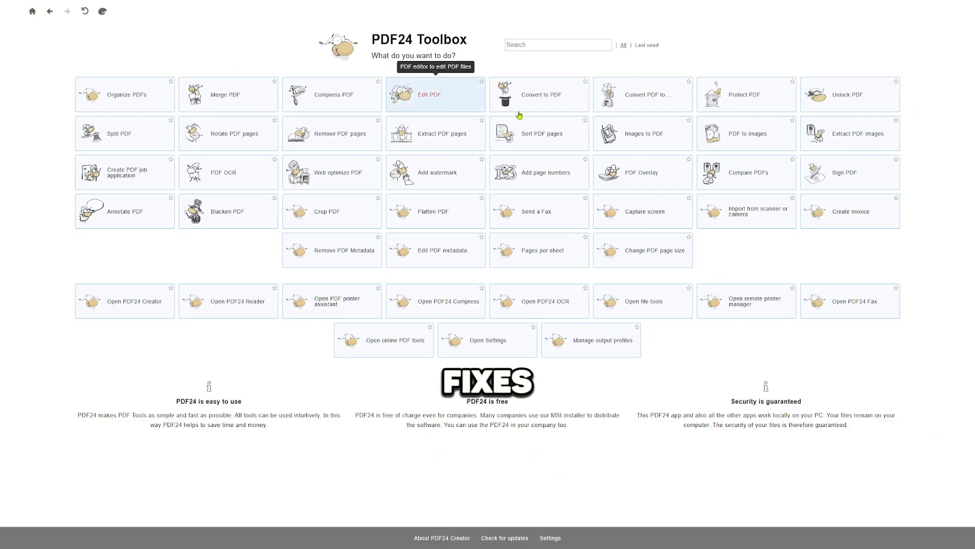
left_click(205, 141)
left_click(481, 109)
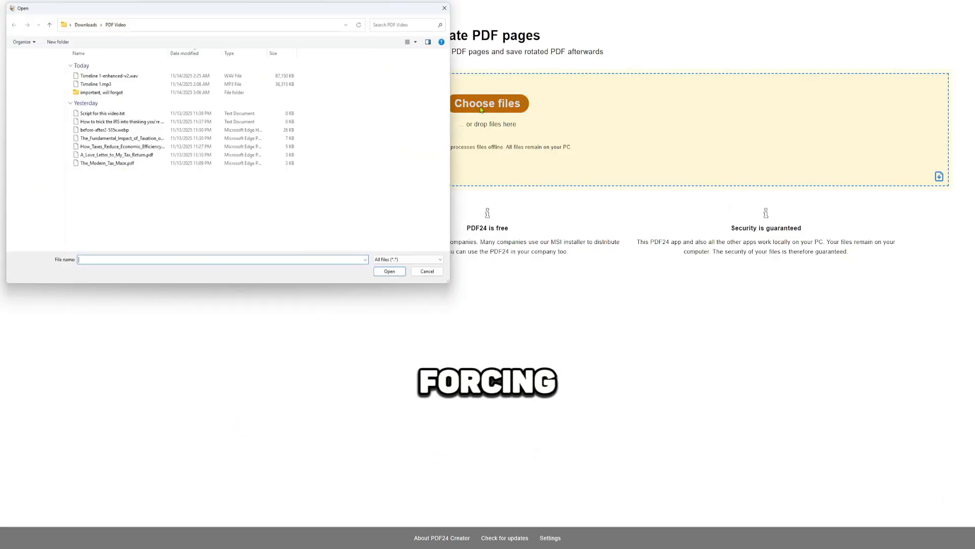
left_click(97, 156)
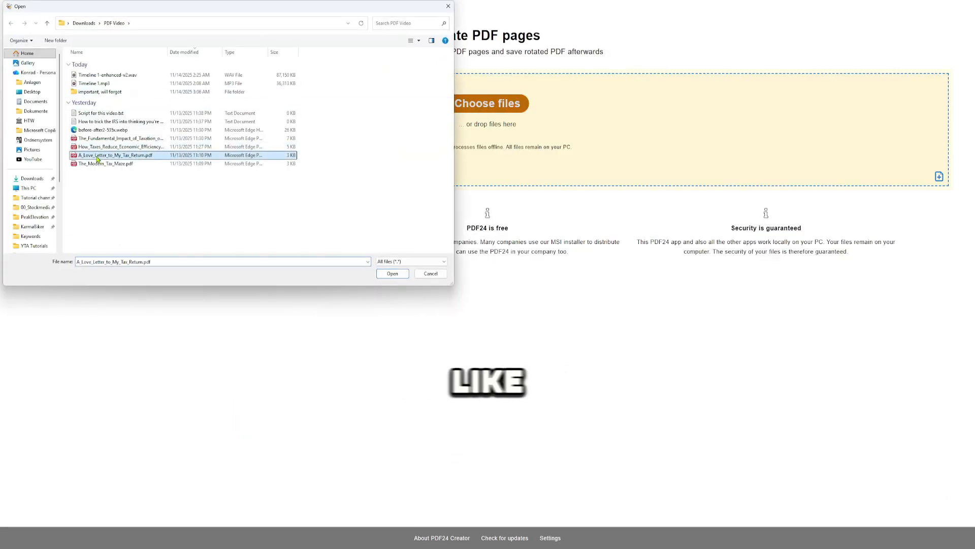
left_click(385, 275)
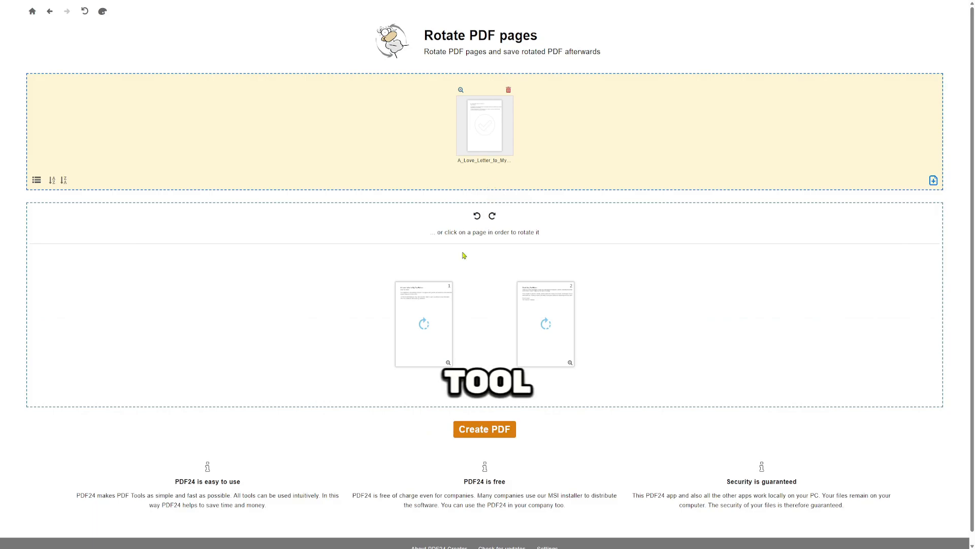
Rotate page 1 upside down and turn page 2 sideways, 90 degrees clockwise from upright
left_click(425, 325)
left_click(425, 325)
left_click(425, 325)
left_click(530, 320)
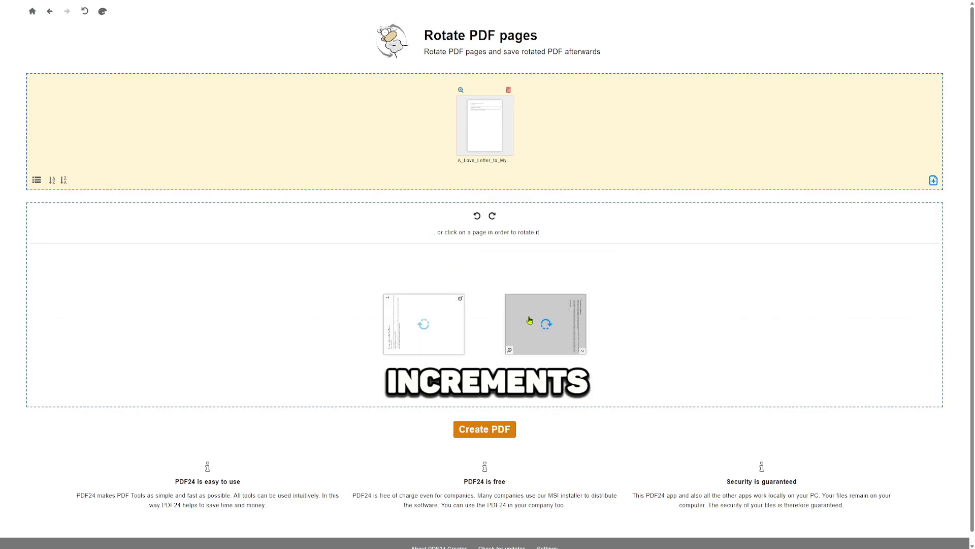
left_click(530, 320)
left_click(399, 333)
left_click(545, 325)
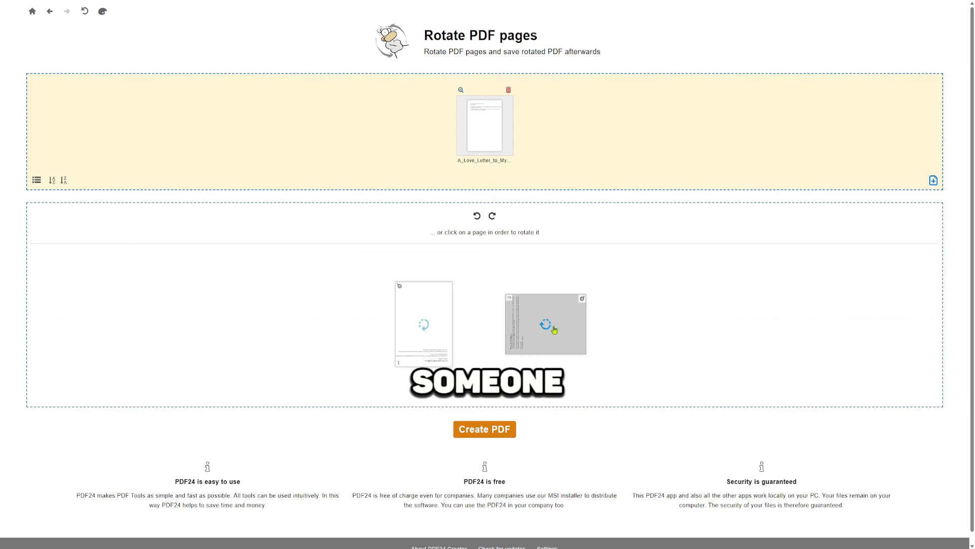
left_click(545, 326)
left_click(546, 334)
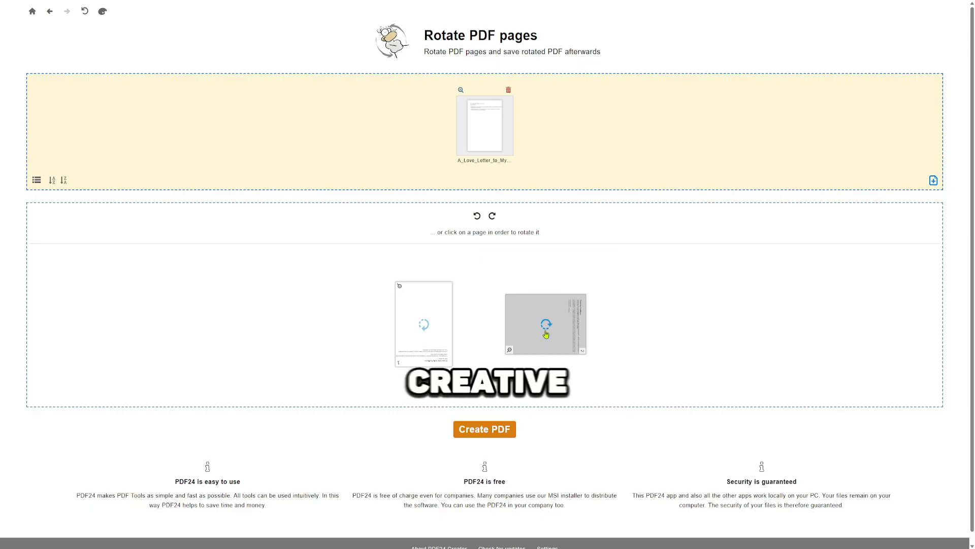
Create the rotated PDF and save it as "rotated" in the "important, will forgot" folder
left_click(485, 431)
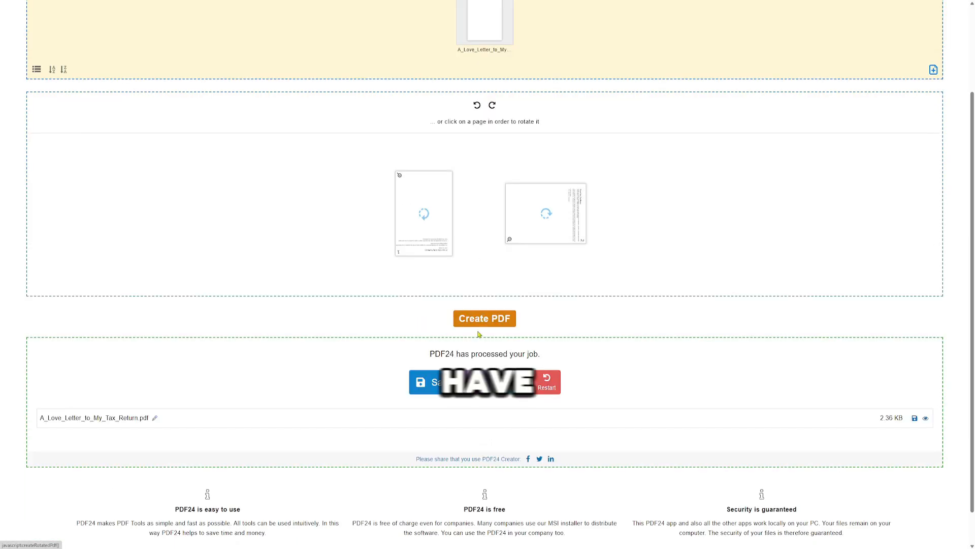
left_click(432, 382)
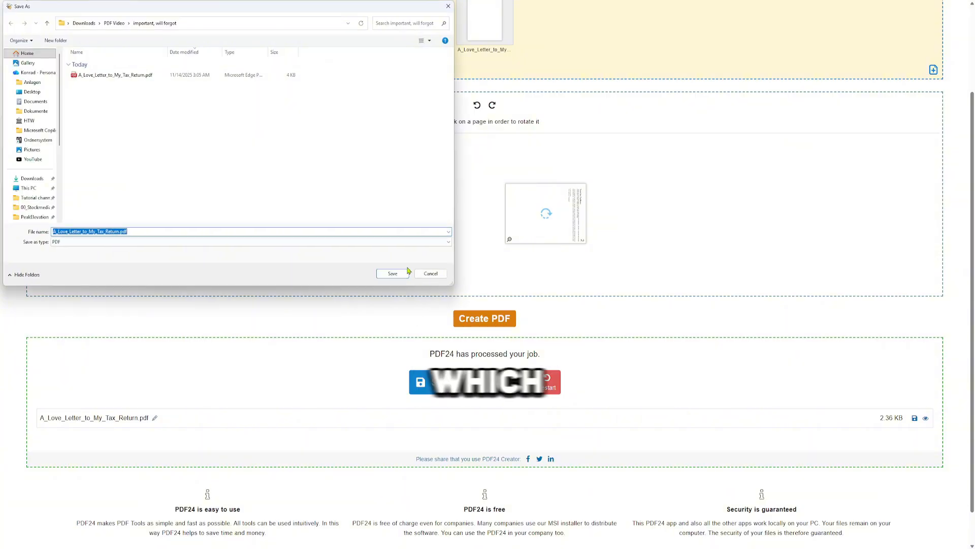
type("tated")
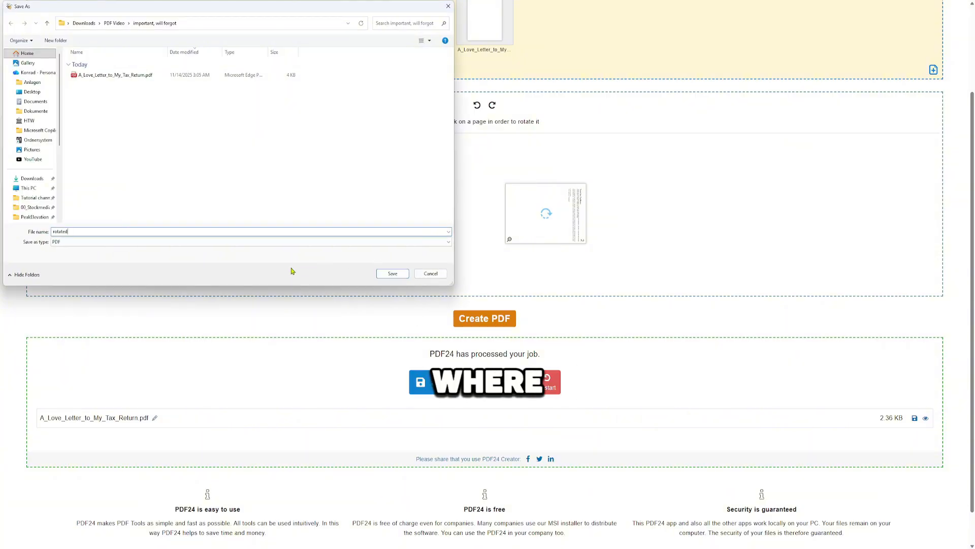
type("otated")
key("Return")
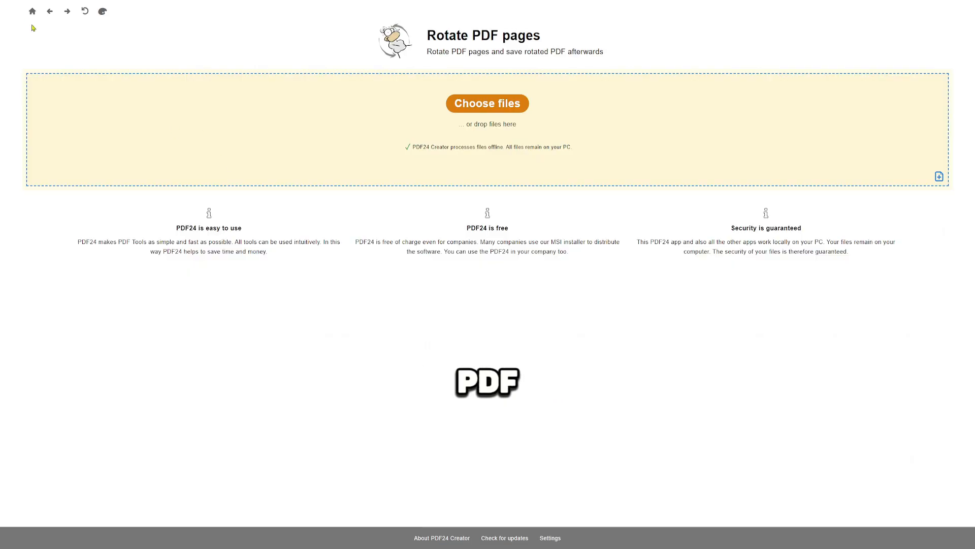
Return to the toolbox and load The_Modern_Tax_Maze.pdf into the Remove PDF pages tool
left_click(32, 11)
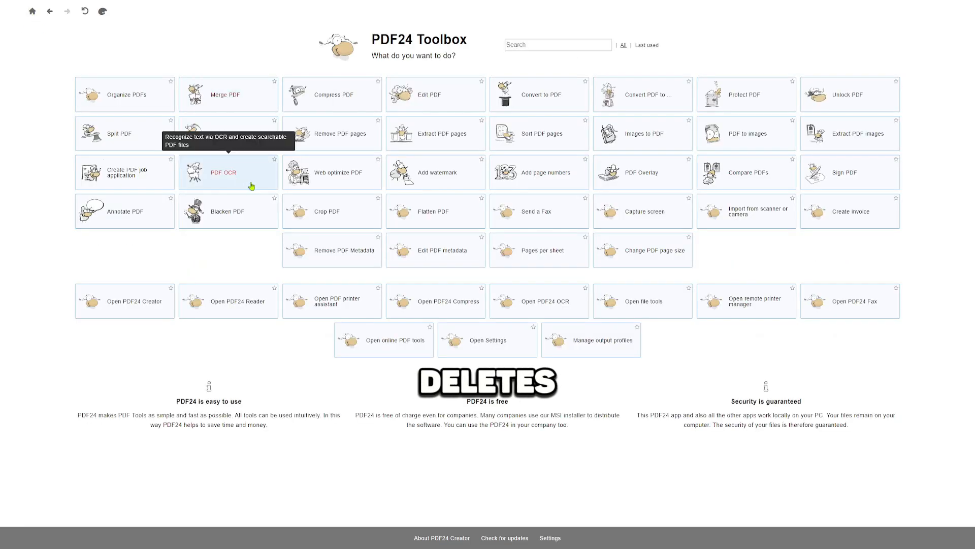
left_click(323, 135)
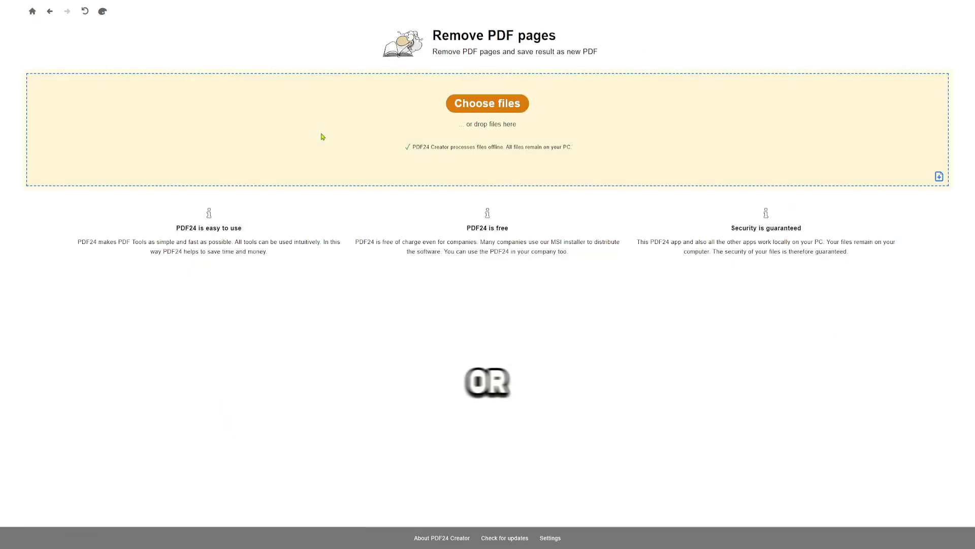
left_click(483, 104)
left_click(132, 165)
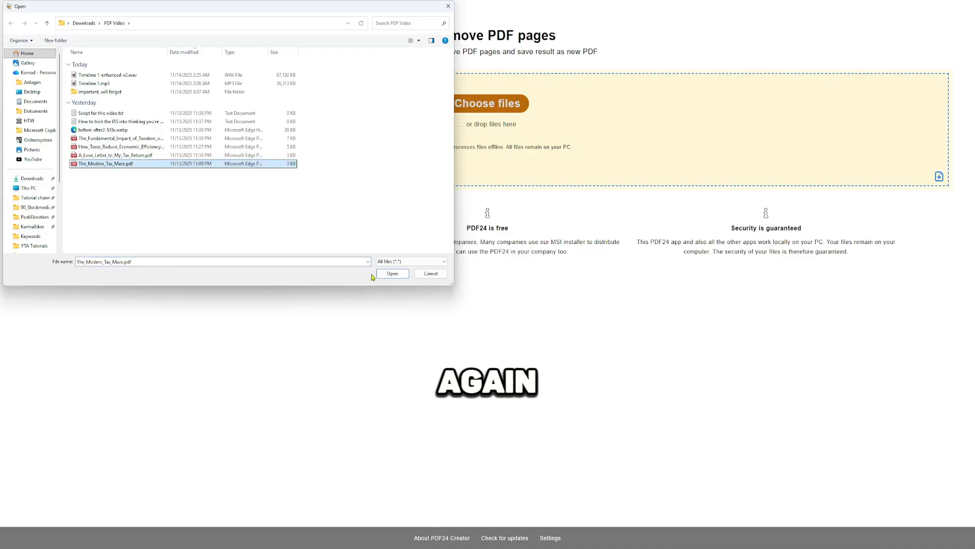
left_click(393, 274)
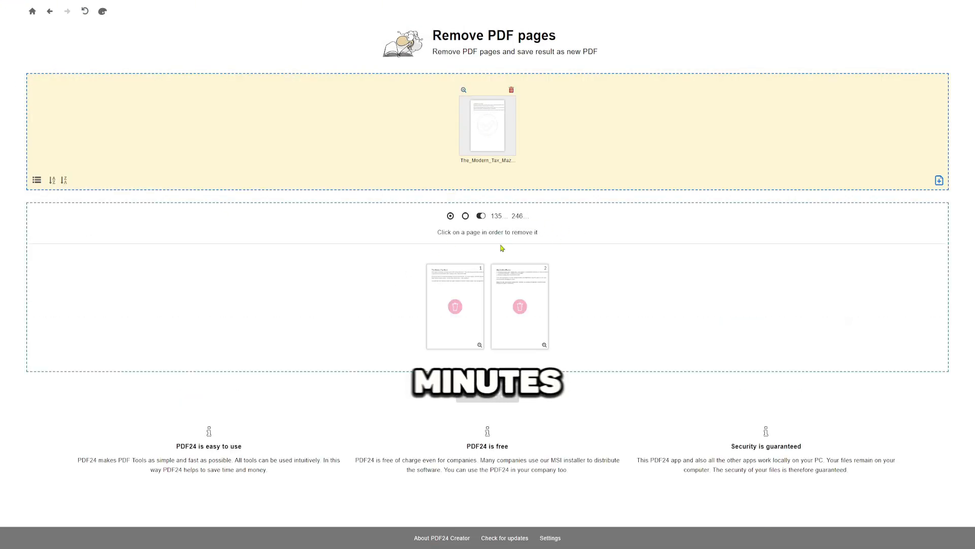
Remove page 2, create the new PDF and cancel saving it
left_click(521, 308)
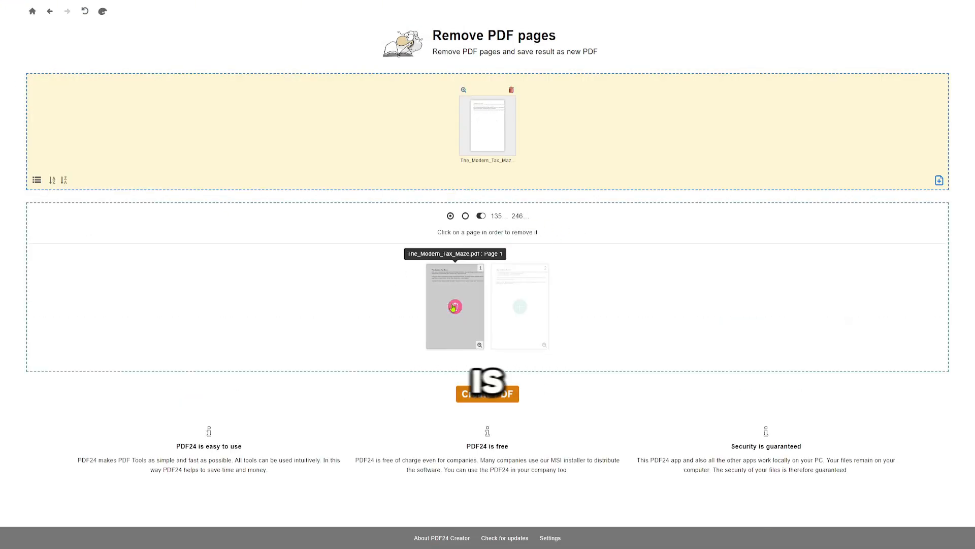
left_click(488, 394)
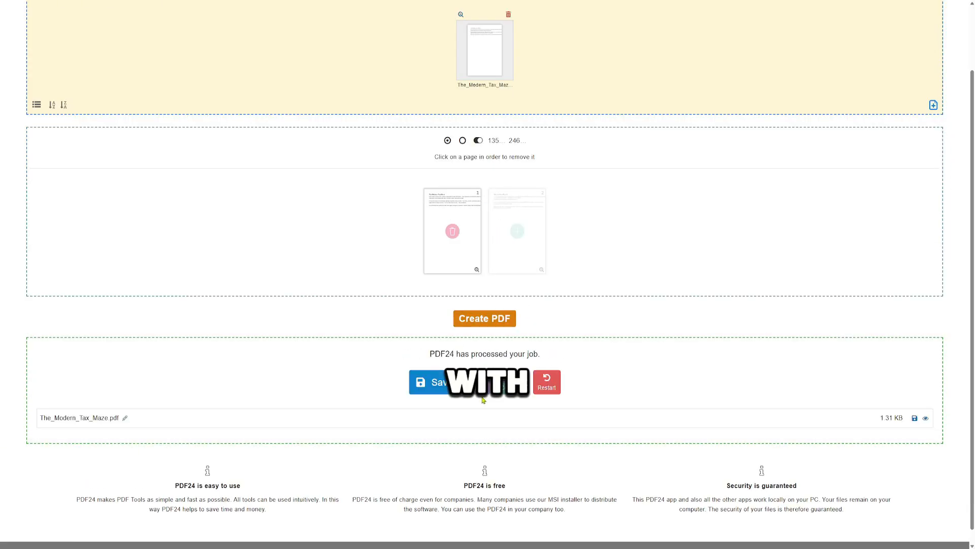
left_click(435, 347)
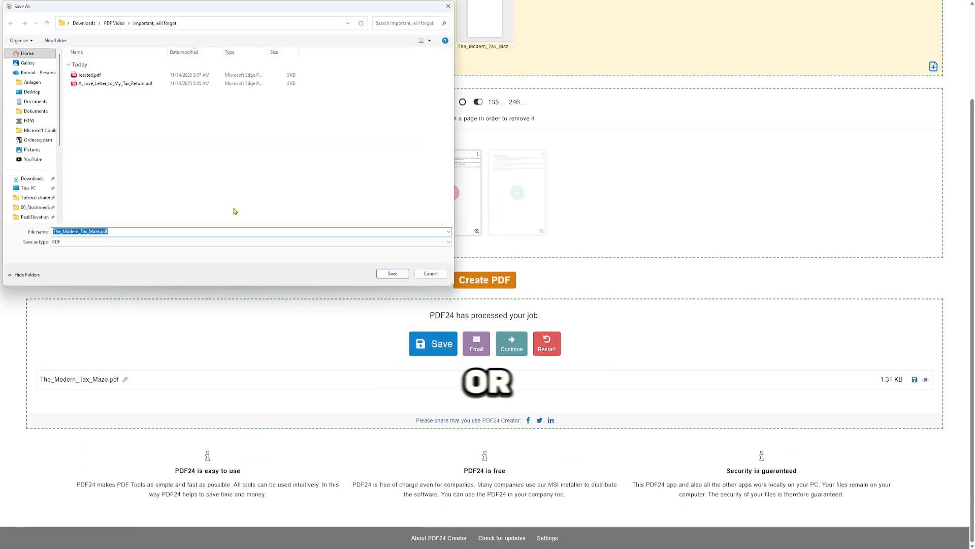
left_click(431, 275)
scroll(178, 113, "up", 3)
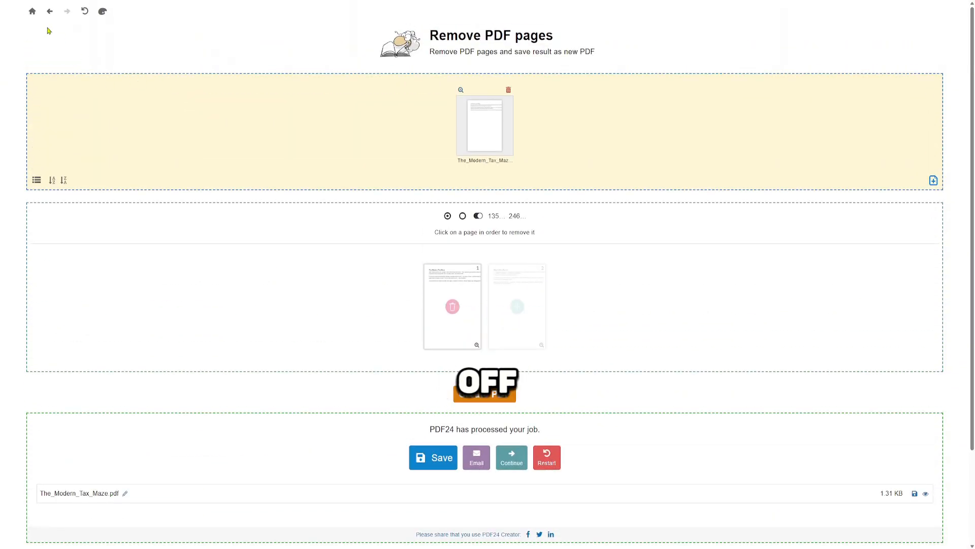
Reopen the Remove PDF pages tool from the toolbox
left_click(33, 12)
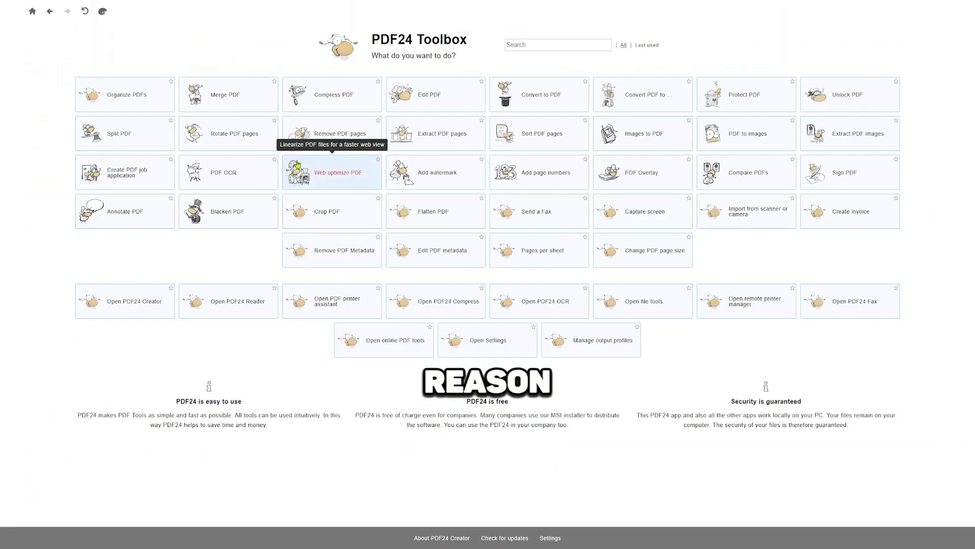
left_click(335, 135)
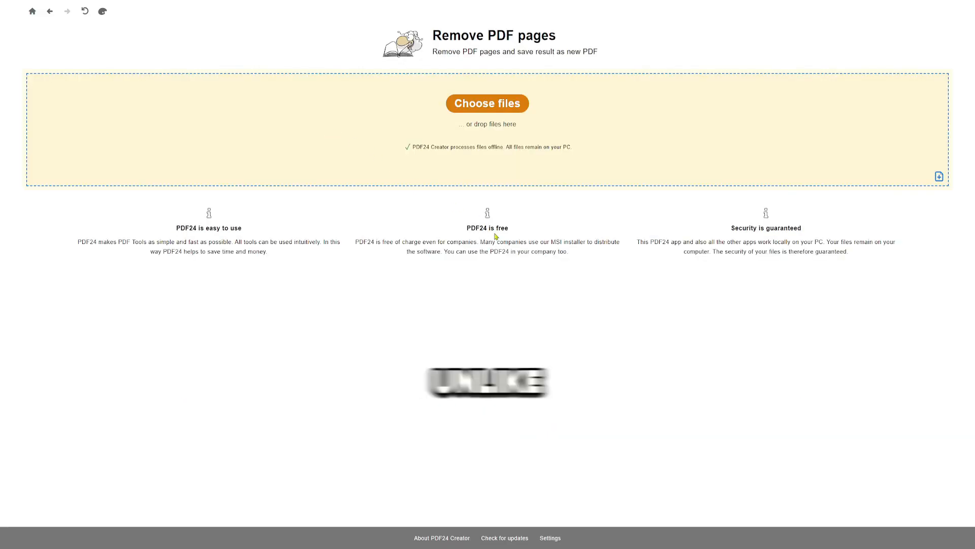
Return to the toolbox and load How_Taxes_Reduce_Economic_Efficiency.pdf into the Extract PDF pages tool
left_click(33, 11)
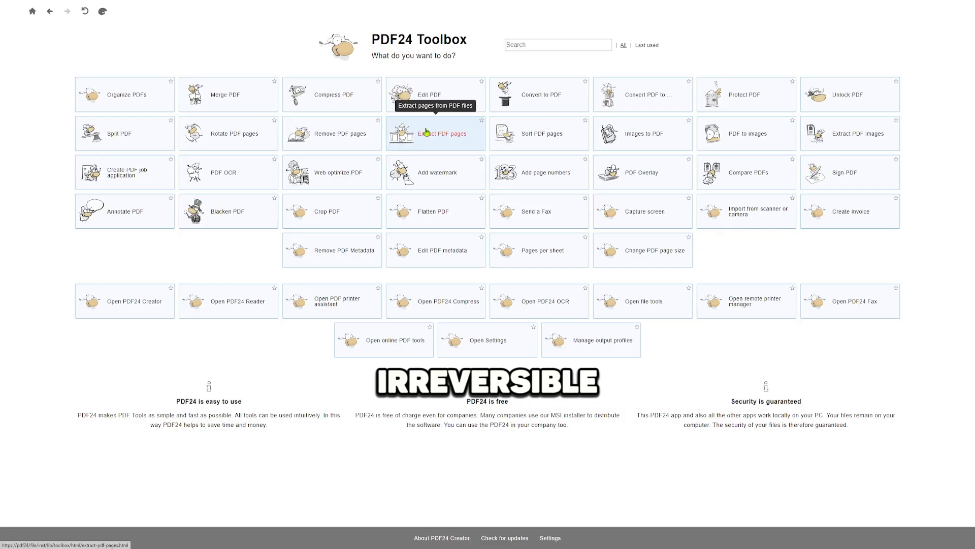
left_click(460, 141)
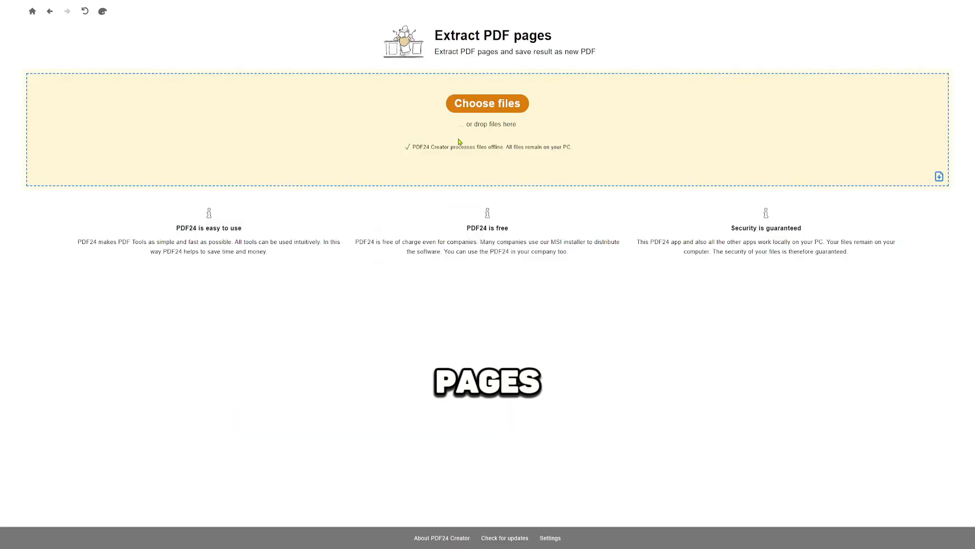
left_click(463, 117)
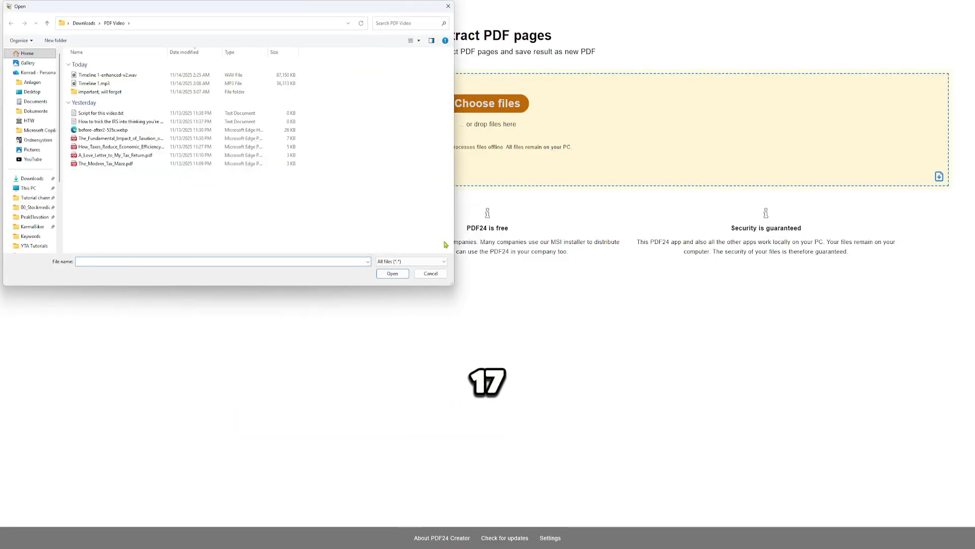
left_click(431, 273)
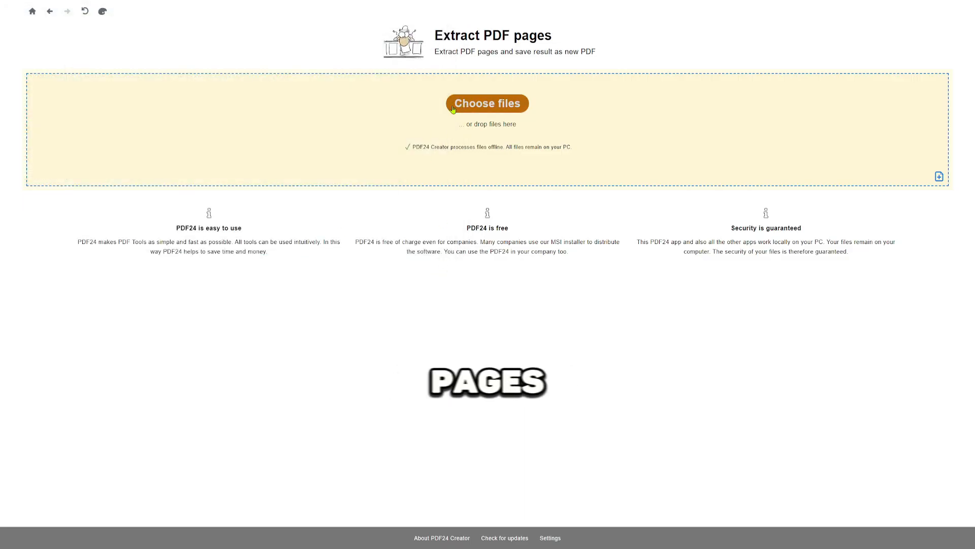
left_click(405, 122)
left_click(127, 147)
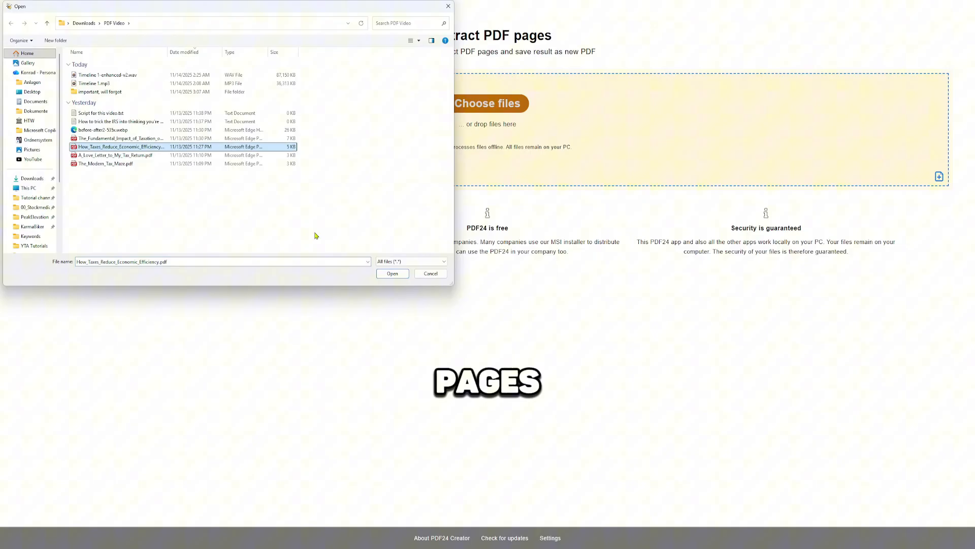
left_click(387, 271)
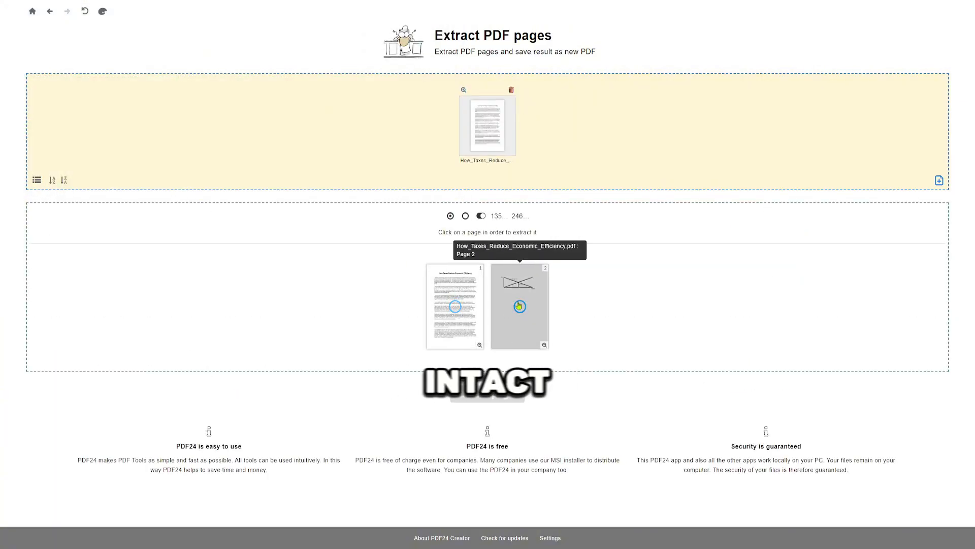
Extract page 2 of the loaded document into a new PDF
left_click(518, 310)
left_click(487, 395)
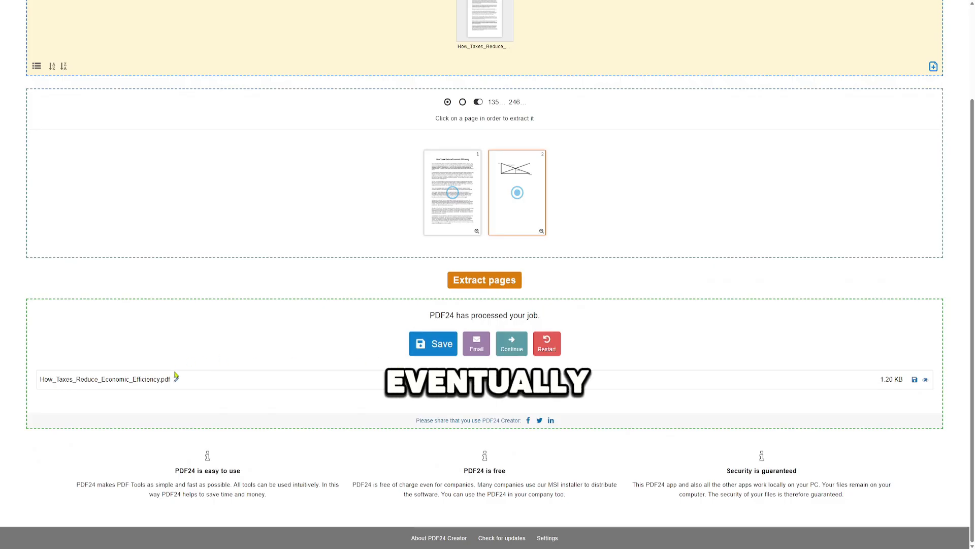
scroll(131, 146, "up", 3)
Return to the toolbox and load the before-after2-535x.webp image into the Images to PDF tool
left_click(32, 11)
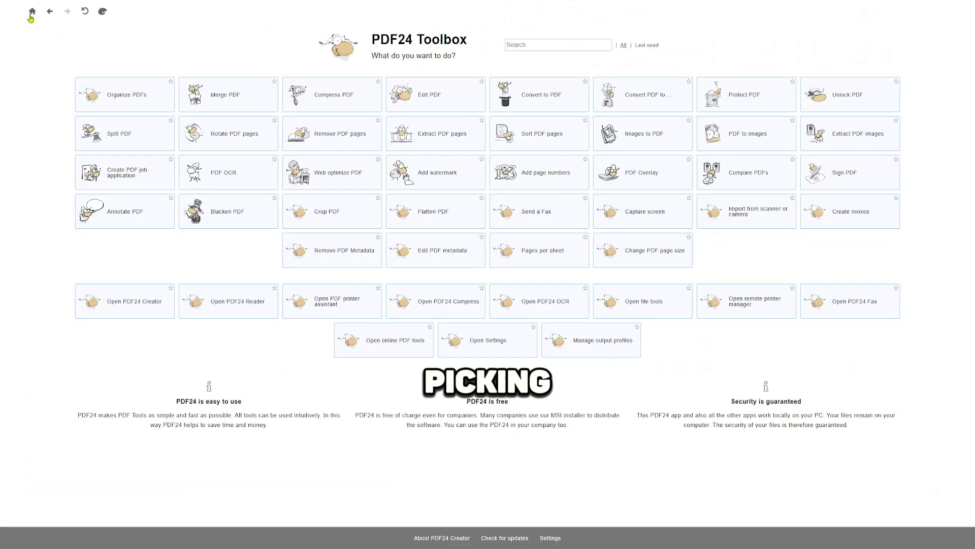
left_click(630, 143)
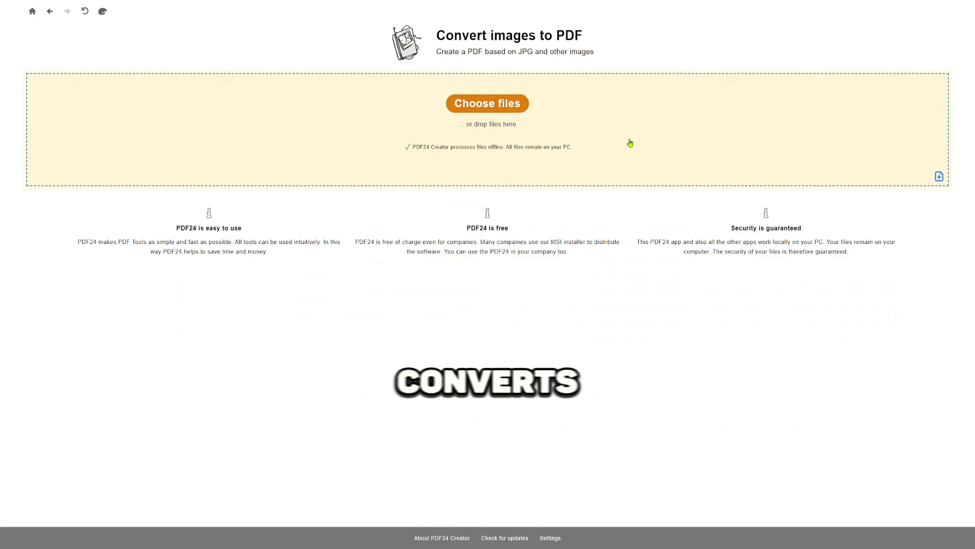
left_click(453, 108)
double_click(127, 75)
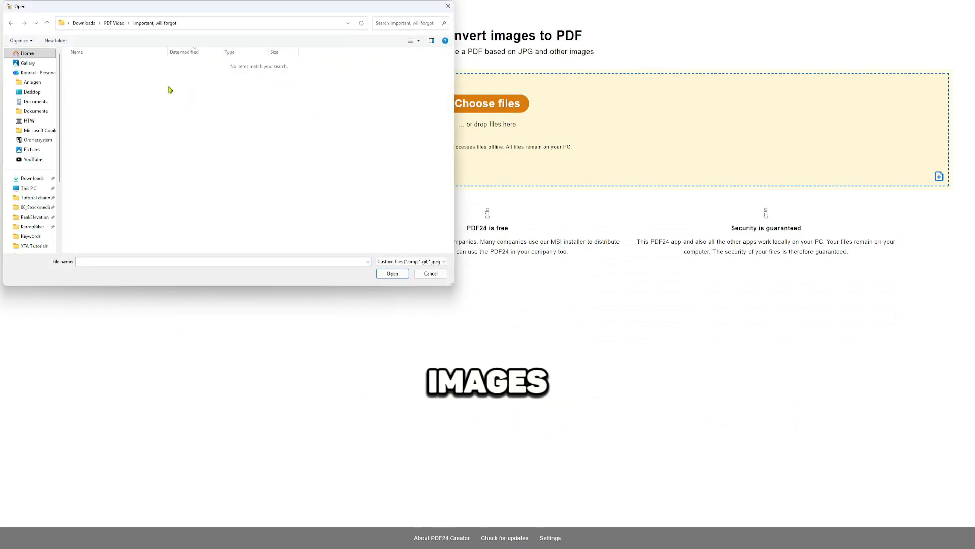
key("alt+Left")
left_click(150, 98)
left_click(392, 273)
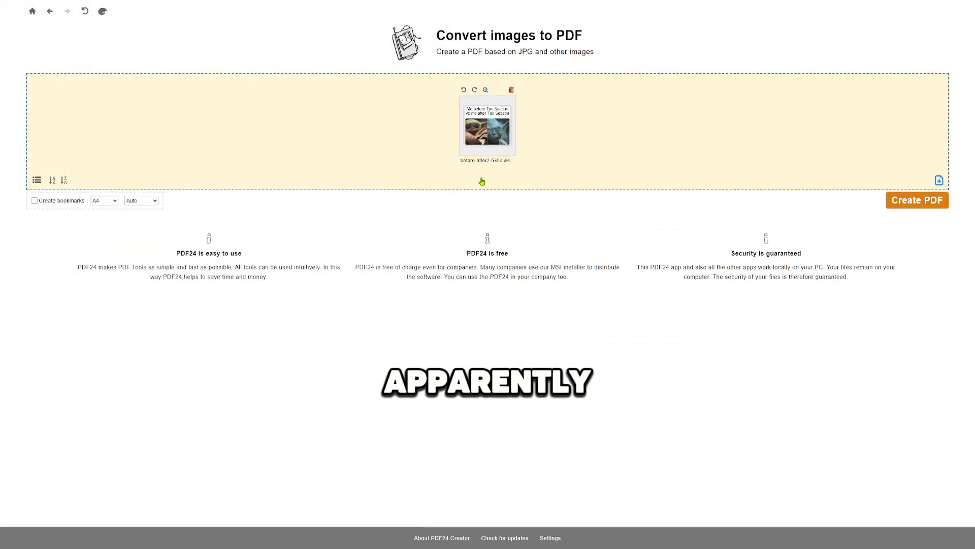
Create a PDF from the loaded image and save it
left_click(890, 200)
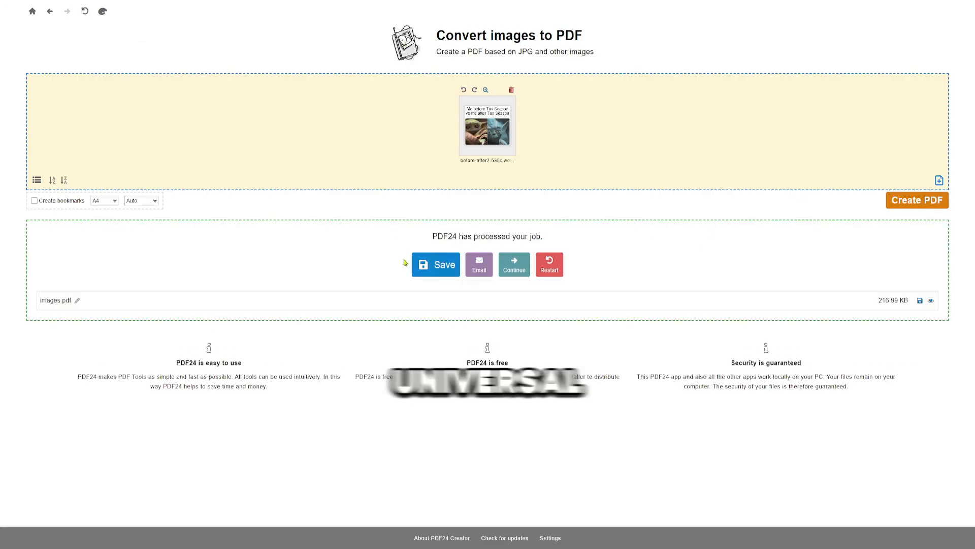
left_click(433, 264)
left_click(390, 273)
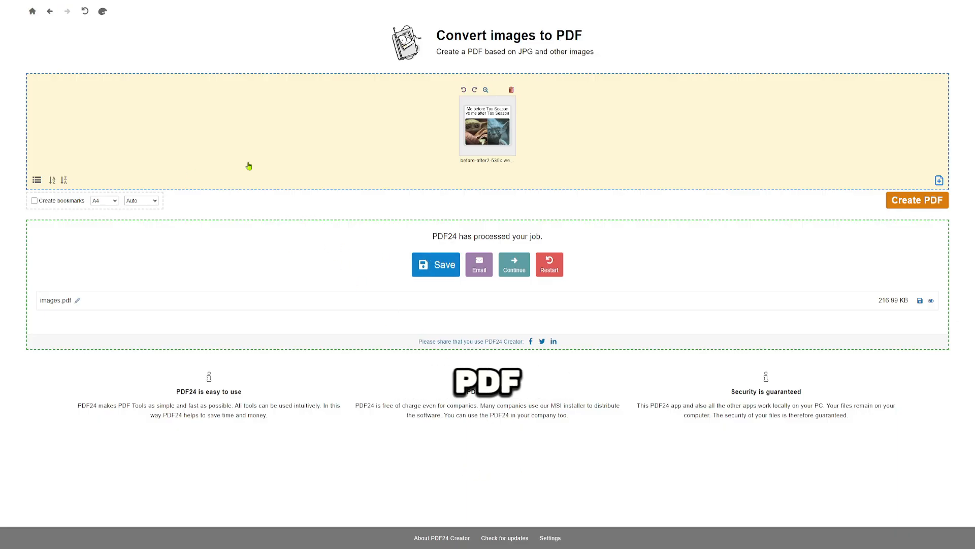
Return to the toolbox and load The_Fundamental_Impact_of_Taxation_on_Economic_Efficiency.pdf into the PDF to images tool
left_click(30, 12)
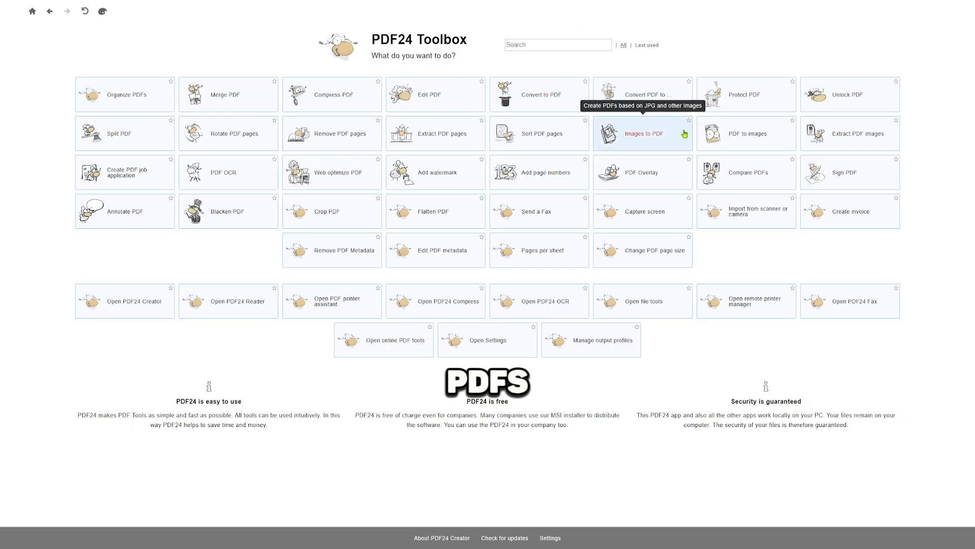
left_click(745, 141)
left_click(495, 110)
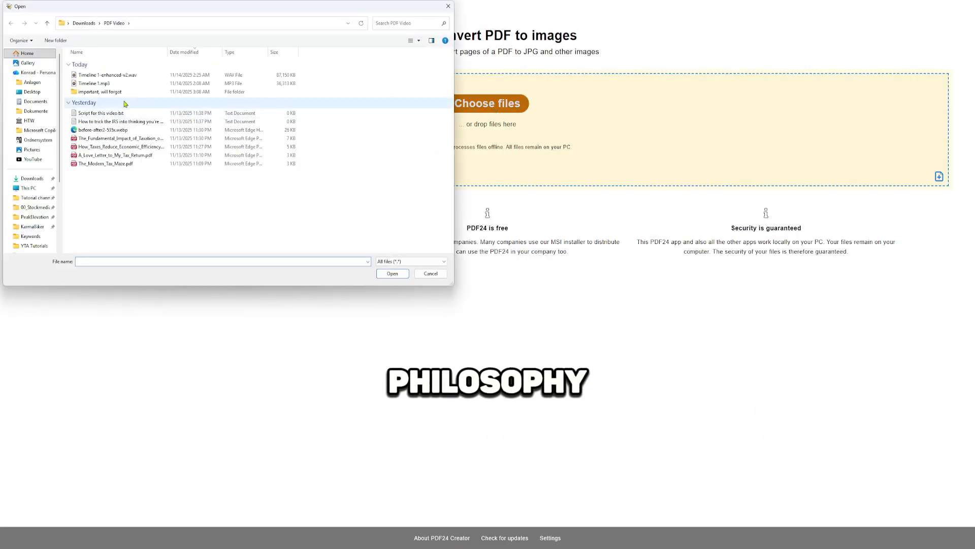
left_click(102, 147)
left_click(112, 140)
left_click(393, 274)
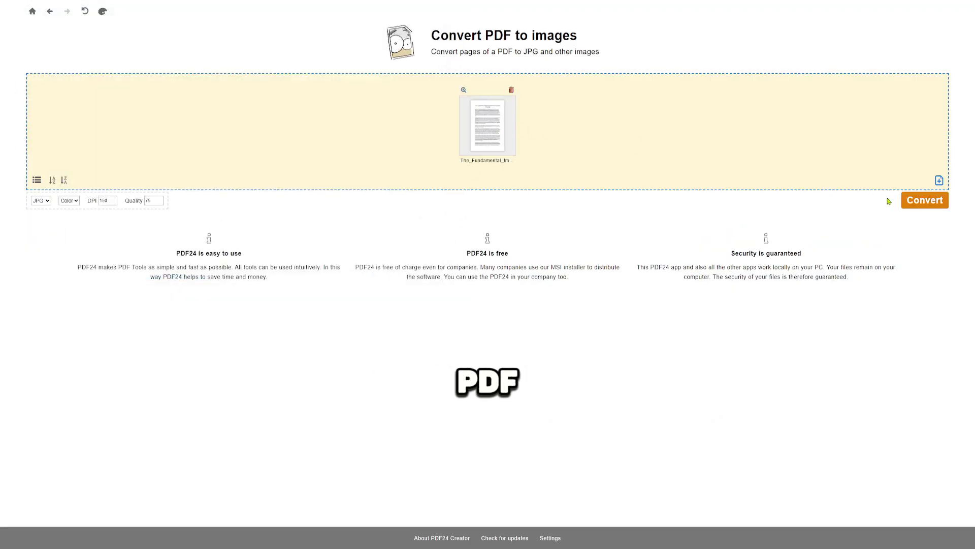
Convert the PDF to JPG images and save the first page's image as "jpg1" in the "important, will forgot" folder
left_click(925, 200)
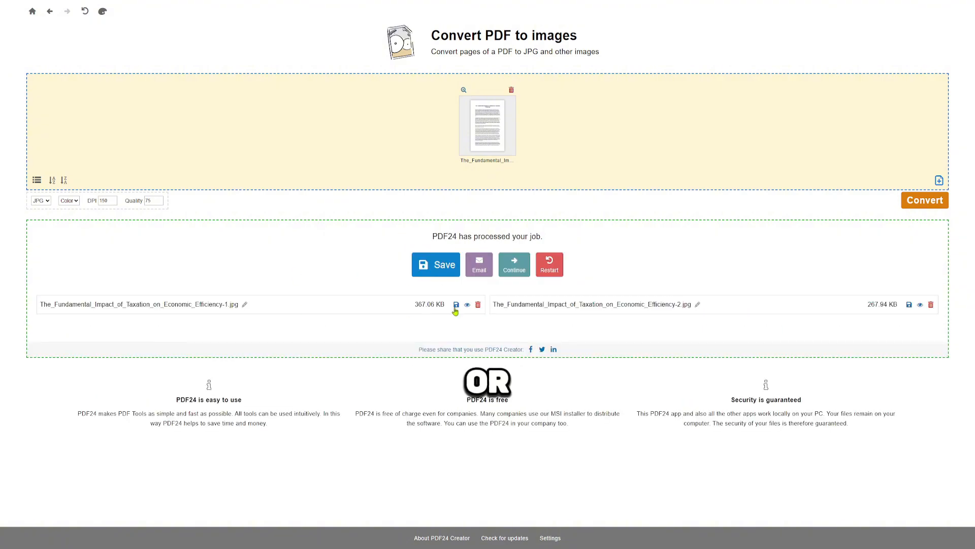
left_click(457, 305)
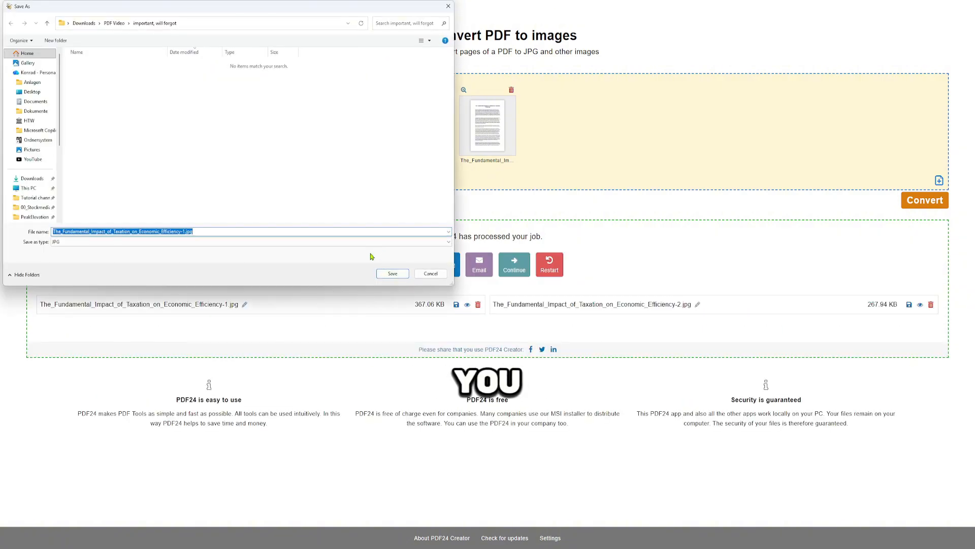
type("p")
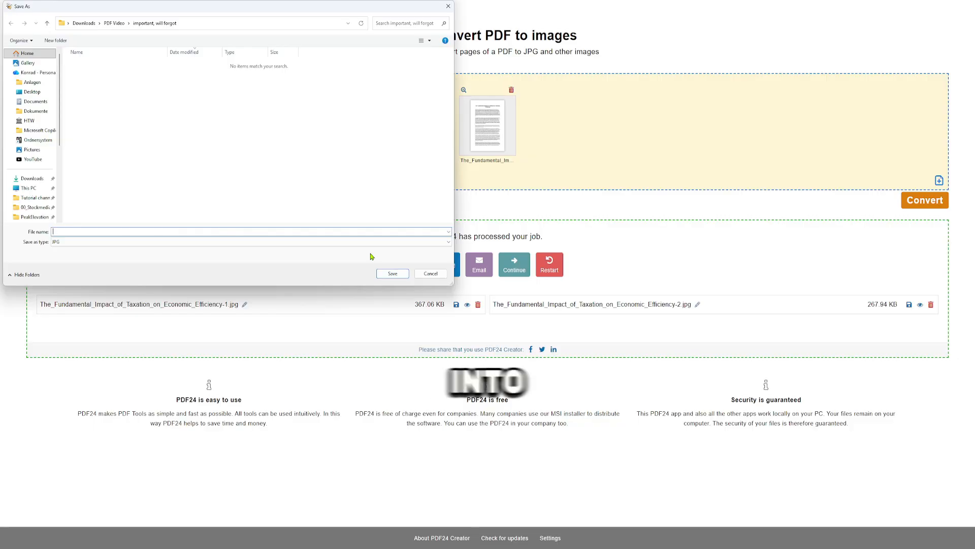
type("jpg1")
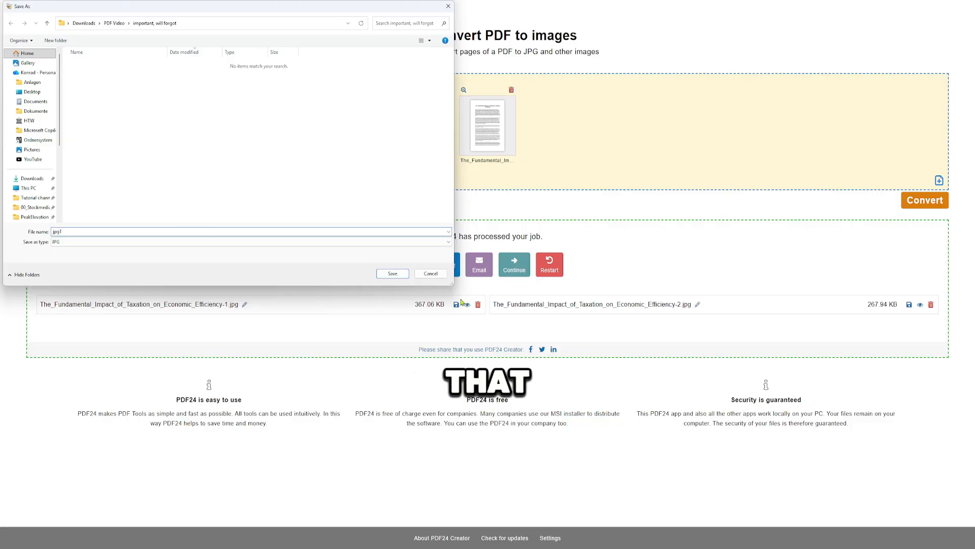
left_click(403, 277)
Set the image output to Gray and PNG, and save the existing JPG results to the preselected user folder
left_click(75, 202)
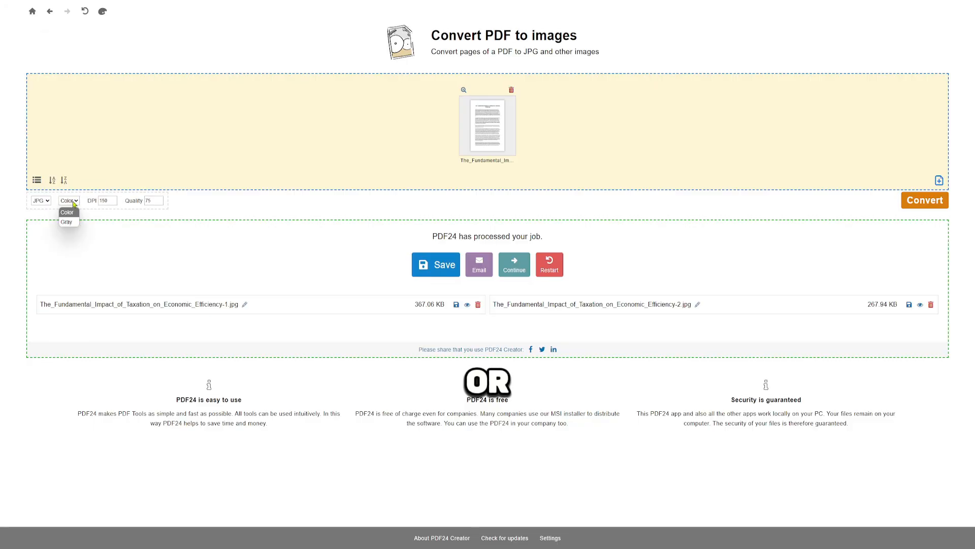
left_click(74, 222)
left_click(41, 200)
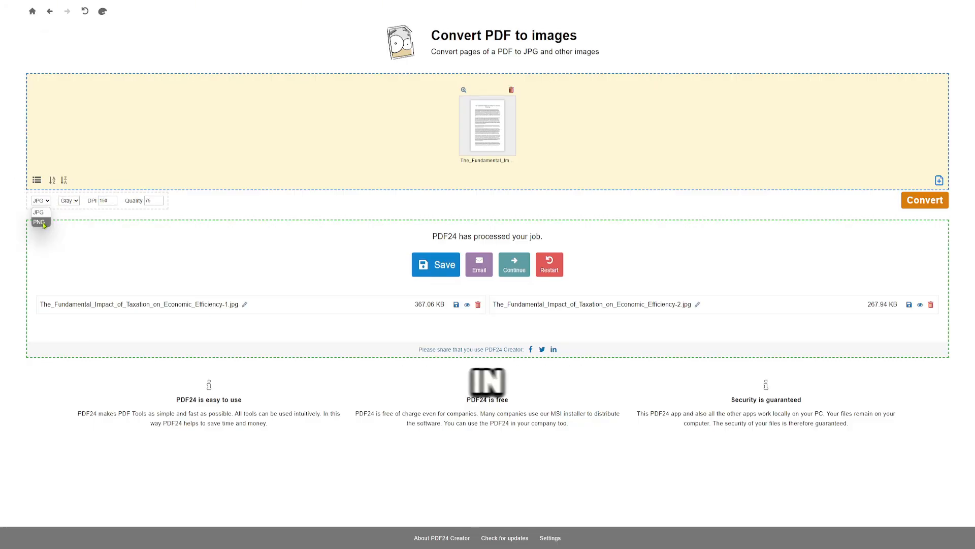
left_click(46, 221)
left_click(433, 271)
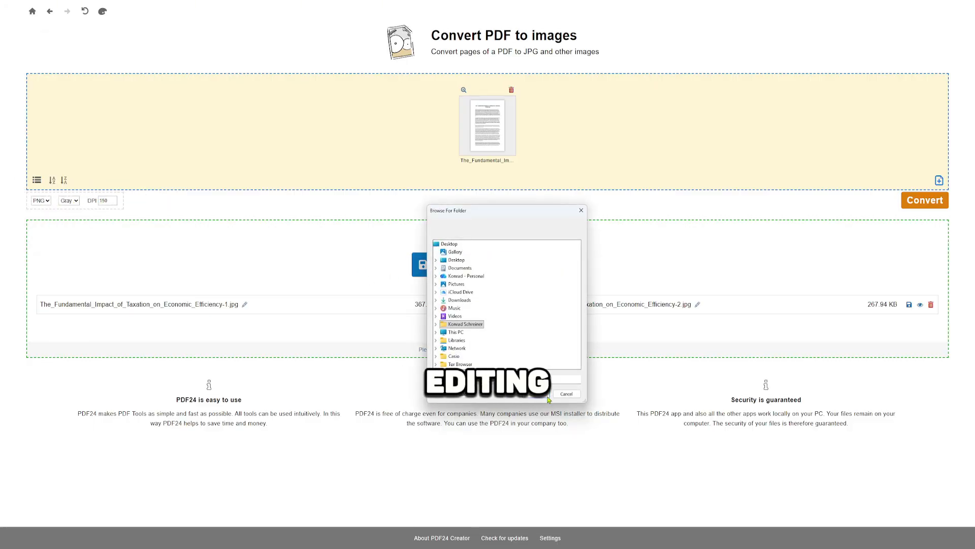
left_click(547, 398)
Convert the PDF again with the current settings and save the PNG images to the preselected user folder
left_click(925, 201)
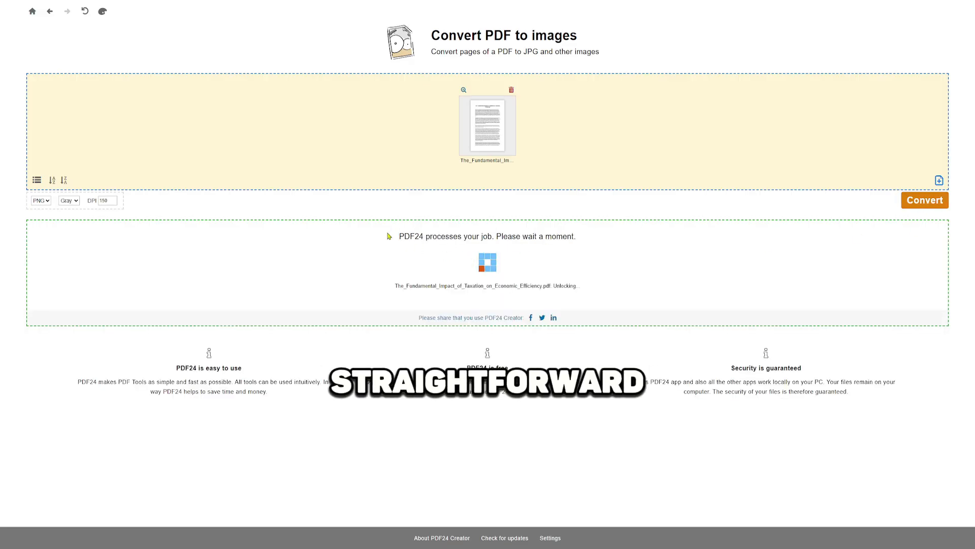
left_click(435, 268)
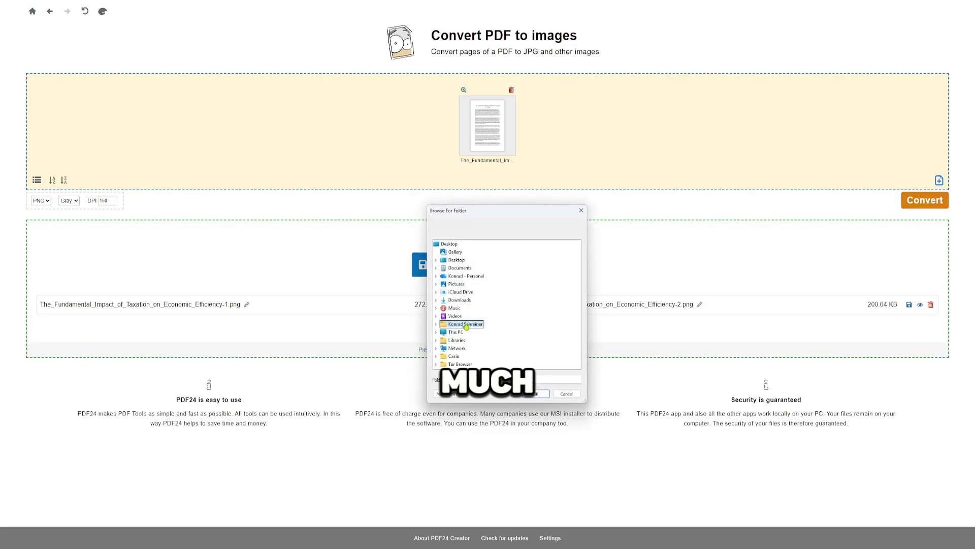
left_click(536, 394)
Return to the toolbox and load How_Taxes_Reduce_Economic_Efficiency.pdf into the Extract PDF images tool
left_click(32, 11)
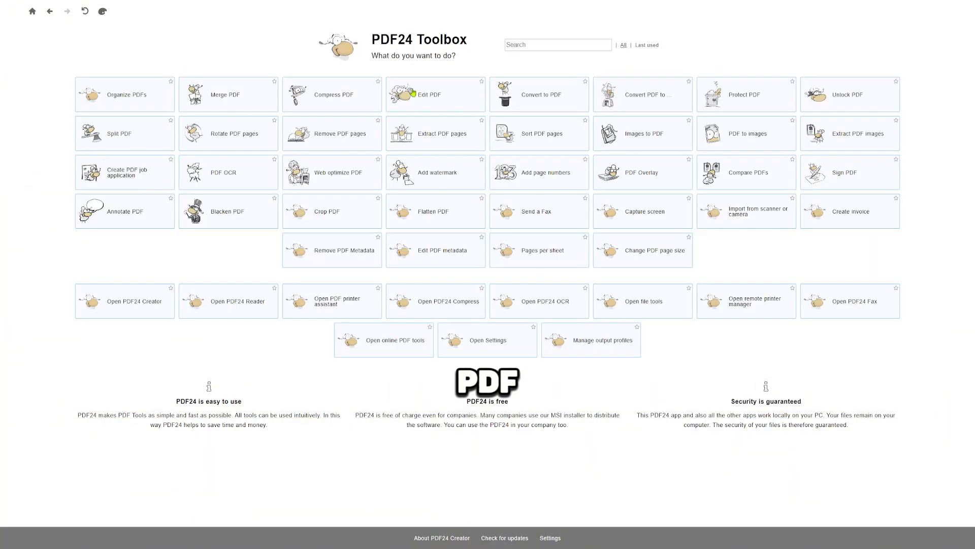
left_click(816, 141)
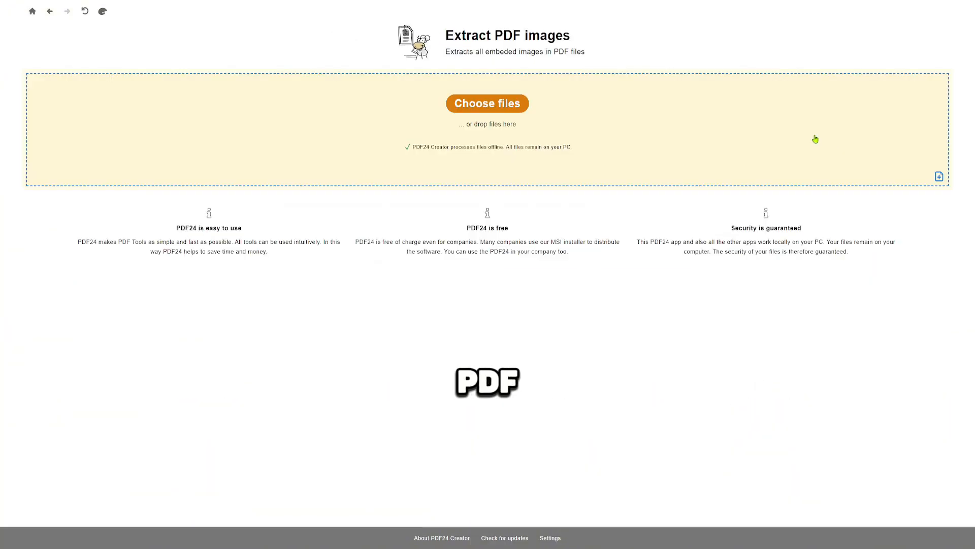
left_click(487, 97)
left_click(116, 138)
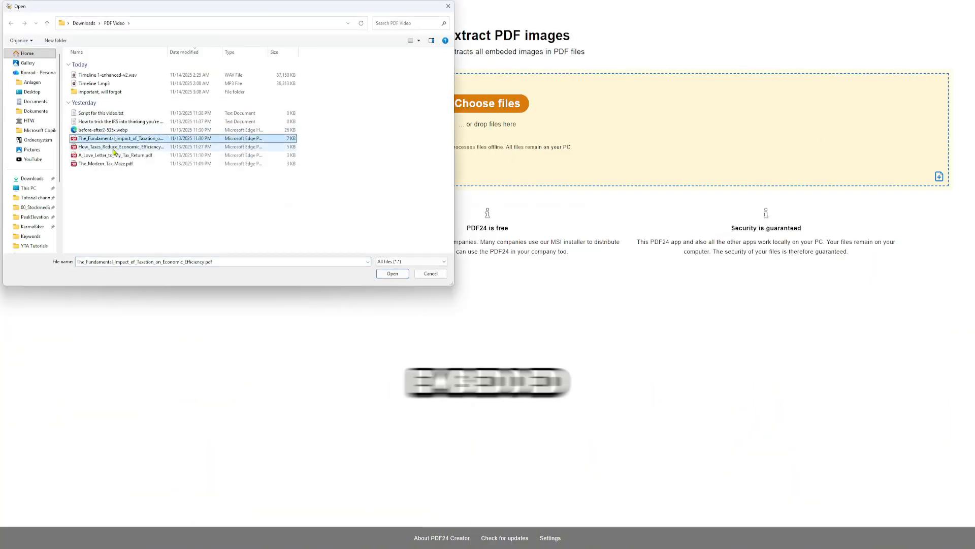
left_click(115, 149)
left_click(393, 274)
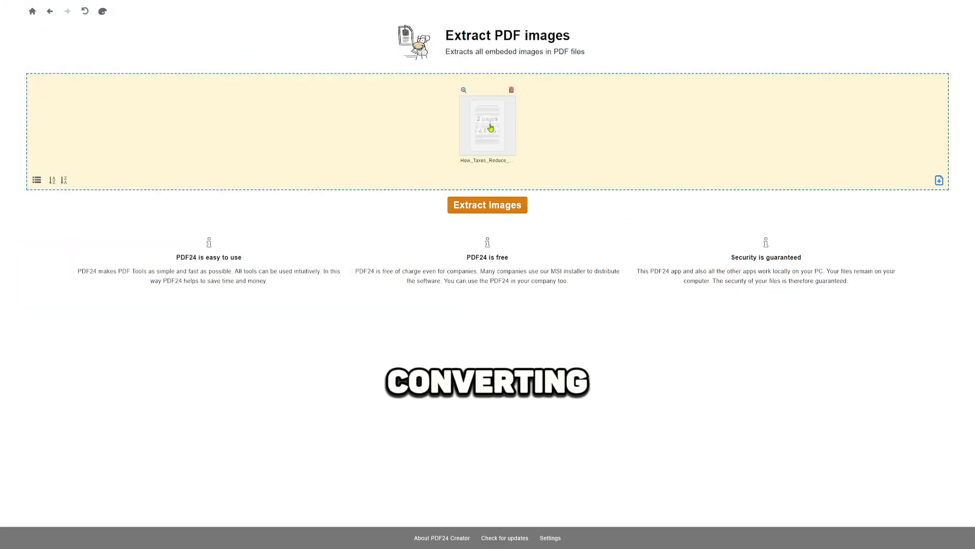
Try to extract the images embedded in the loaded PDF, and remove the file from the tool
left_click(460, 204)
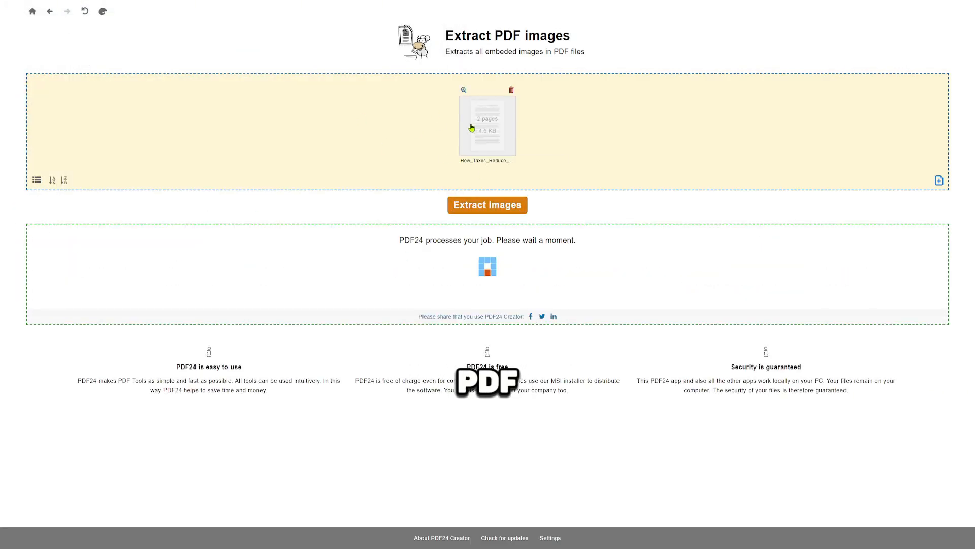
left_click(513, 91)
left_click(523, 36)
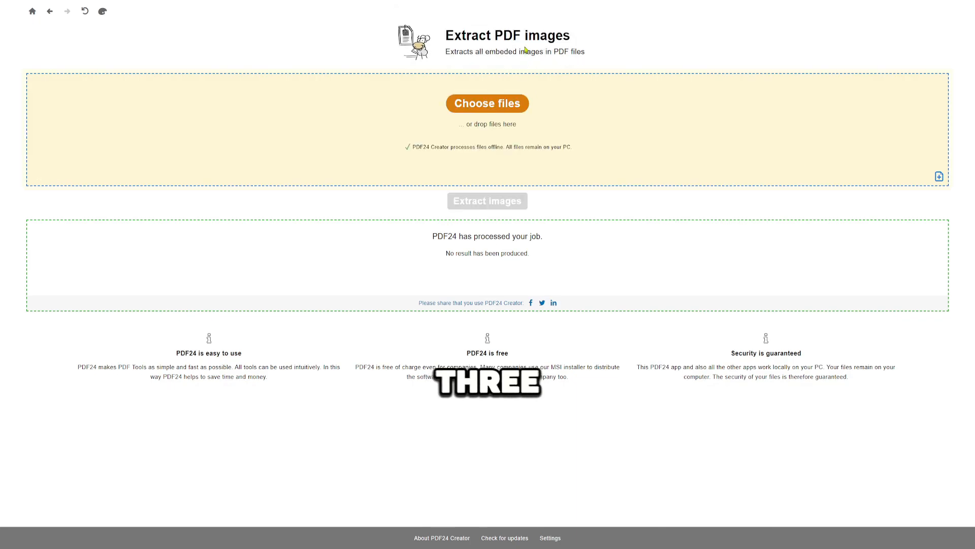
Load all four PDFs from the PDF Video folder, run the image extraction on them and return to the toolbox
left_click(487, 104)
left_click_drag(147, 189, 107, 140)
left_click(394, 274)
left_click(487, 205)
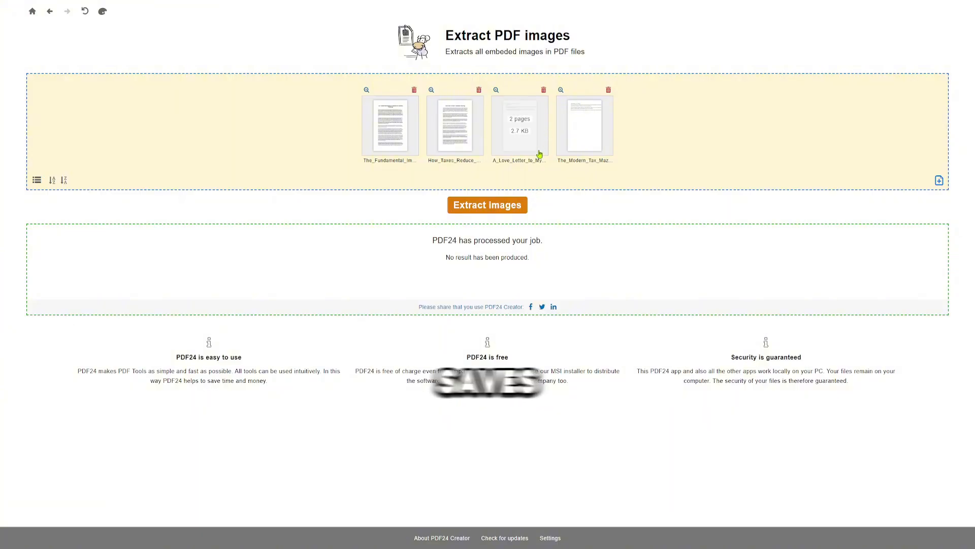
left_click(32, 11)
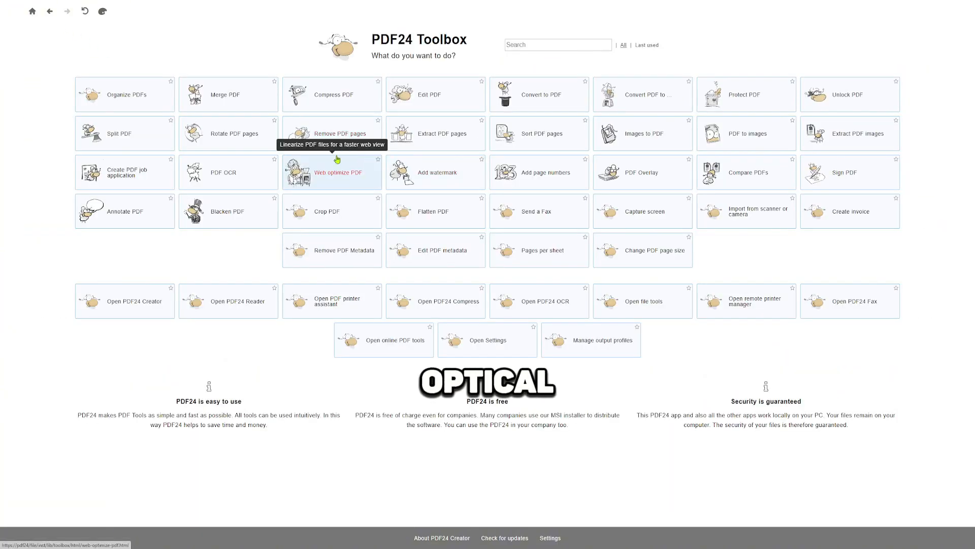
Load A_Love_Letter_to_My_Tax_Return.pdf from the PDF Video folder into the PDF OCR tool
left_click(219, 173)
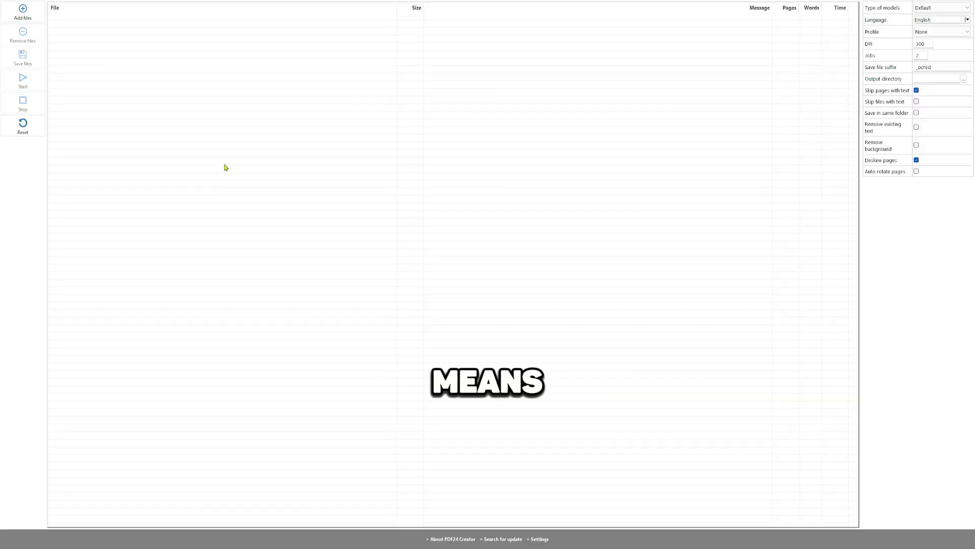
left_click(23, 11)
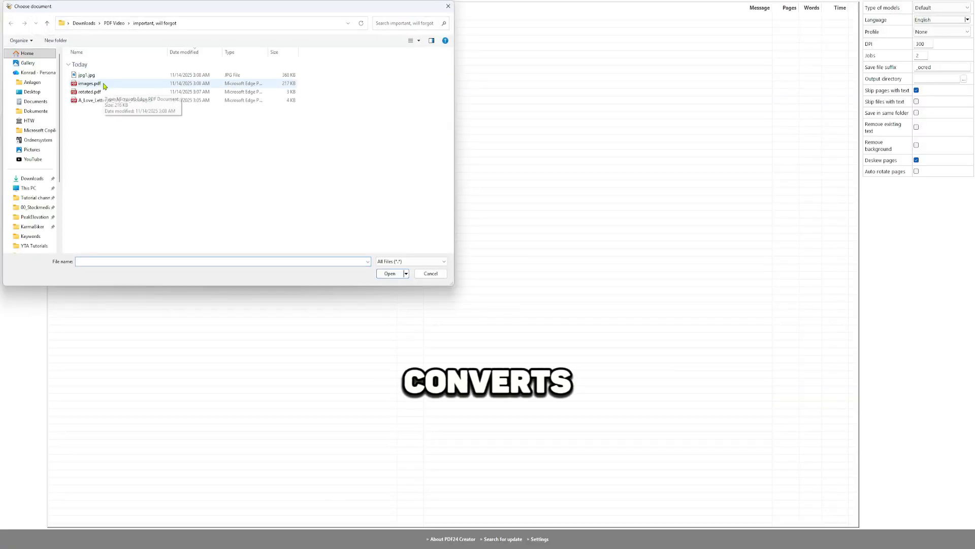
left_click(114, 101)
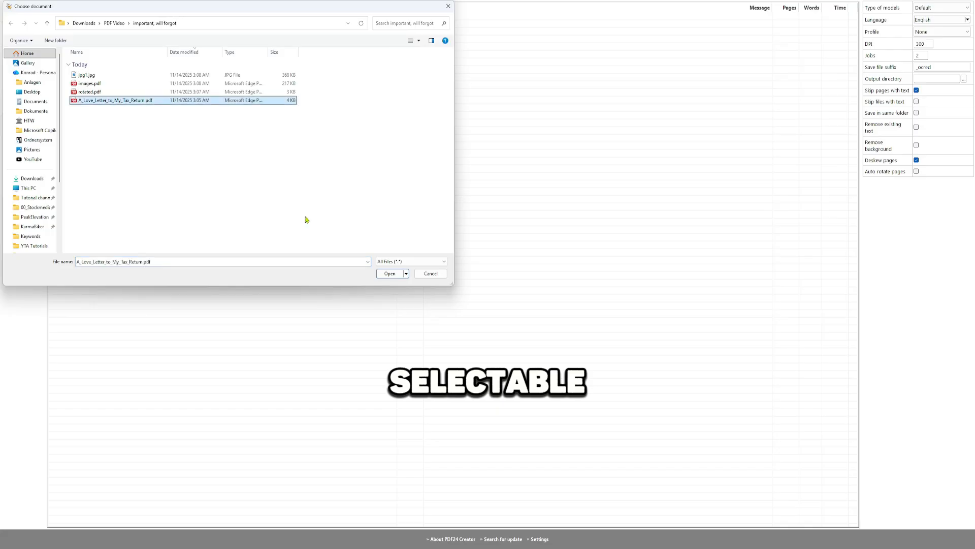
left_click(115, 23)
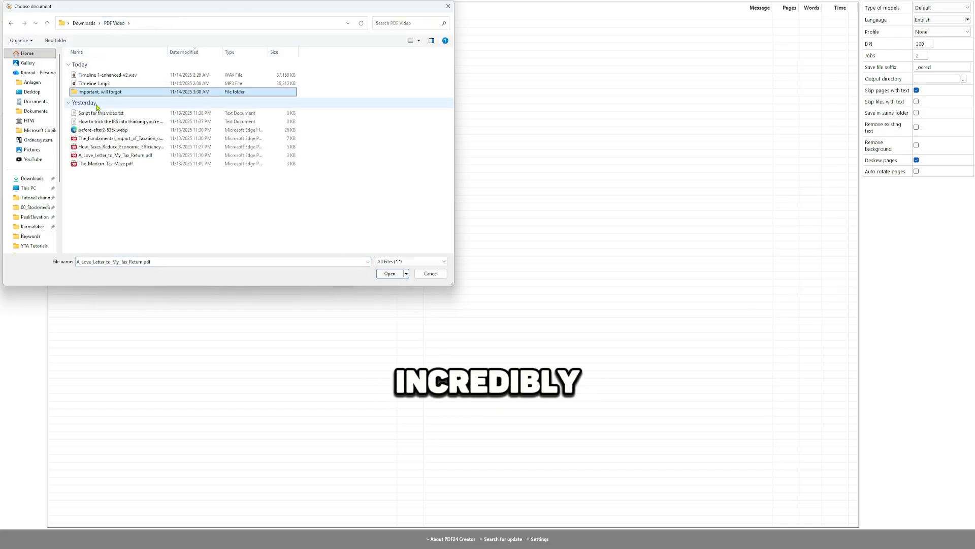
left_click(97, 156)
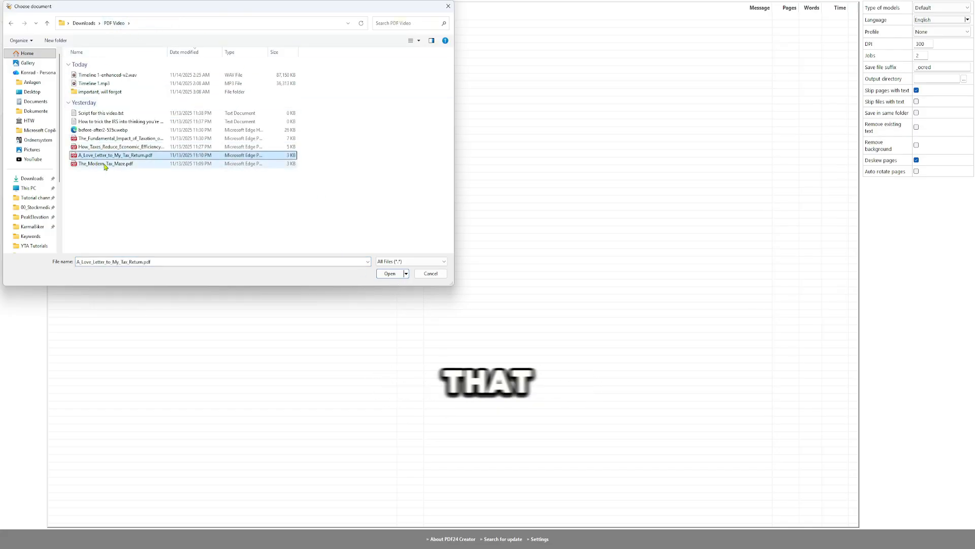
left_click(390, 275)
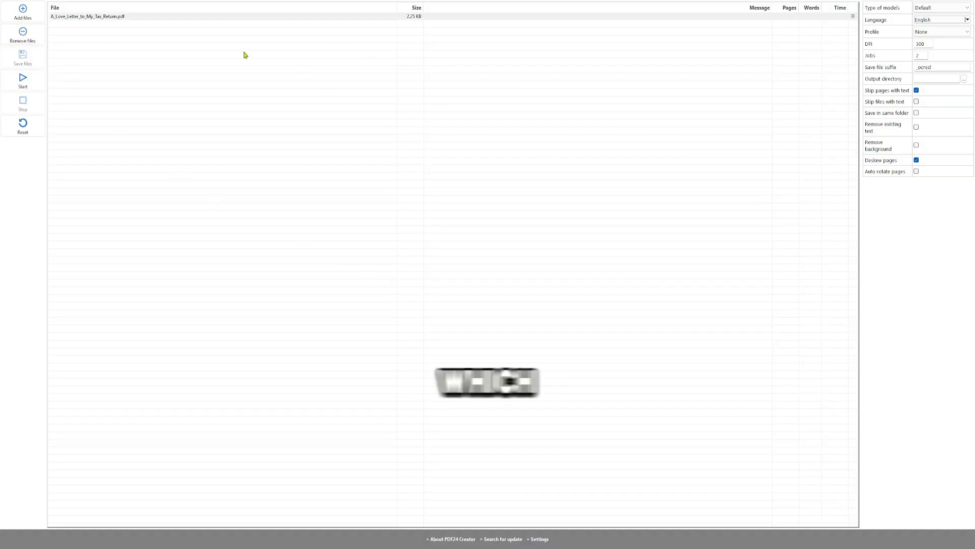
Run the text recognition on the loaded PDF and save the result as A_Love_Letter_to_My_Tax_Return_ocred.pdf in the PDF Video folder
left_click(24, 78)
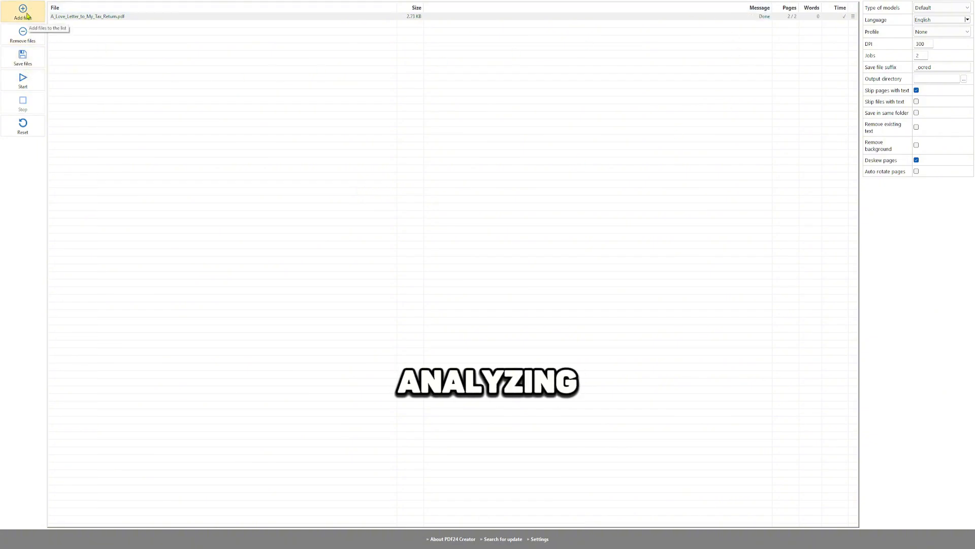
left_click(27, 69)
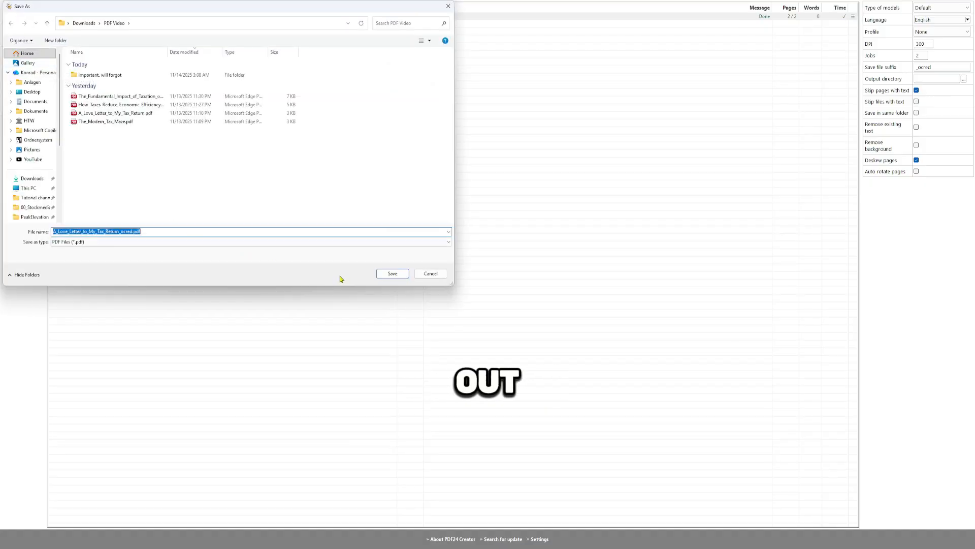
left_click(388, 275)
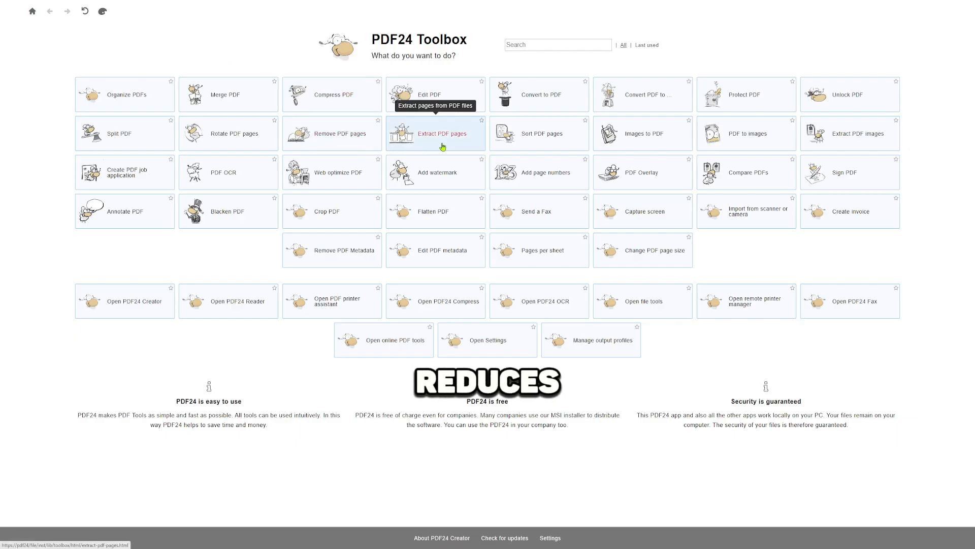
Optimize The_Modern_Tax_Maze.pdf for the web with the Web optimize PDF tool and return to the toolbox
left_click(325, 181)
left_click(471, 109)
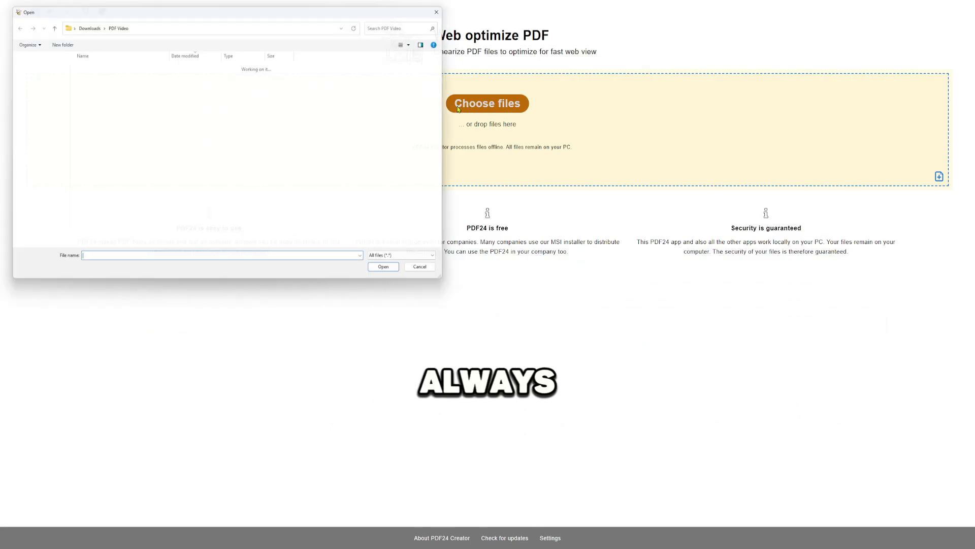
left_click(122, 172)
left_click(393, 274)
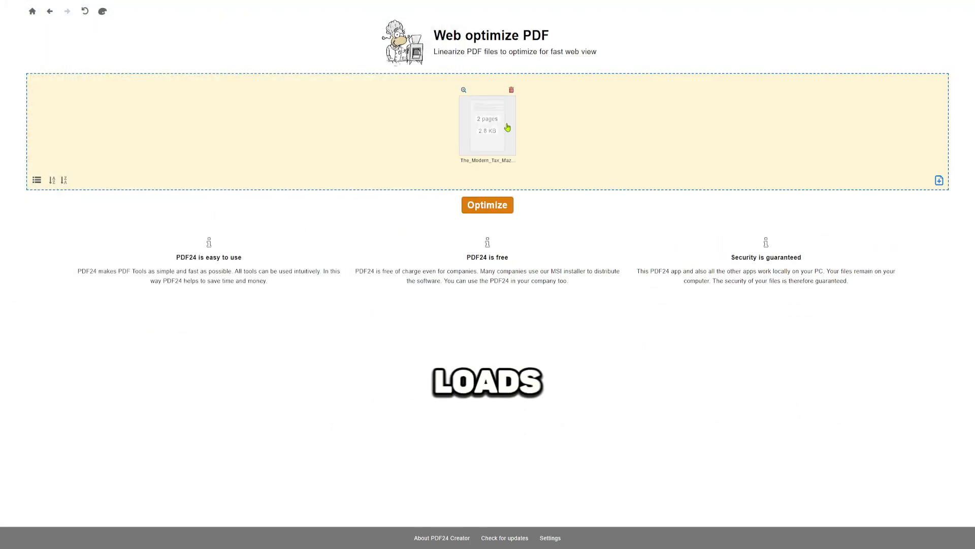
left_click(480, 207)
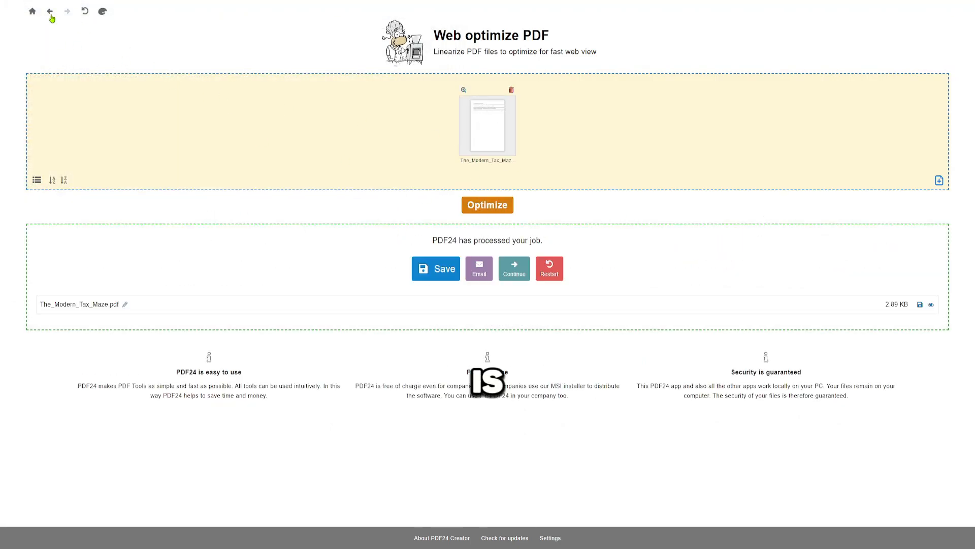
left_click(32, 11)
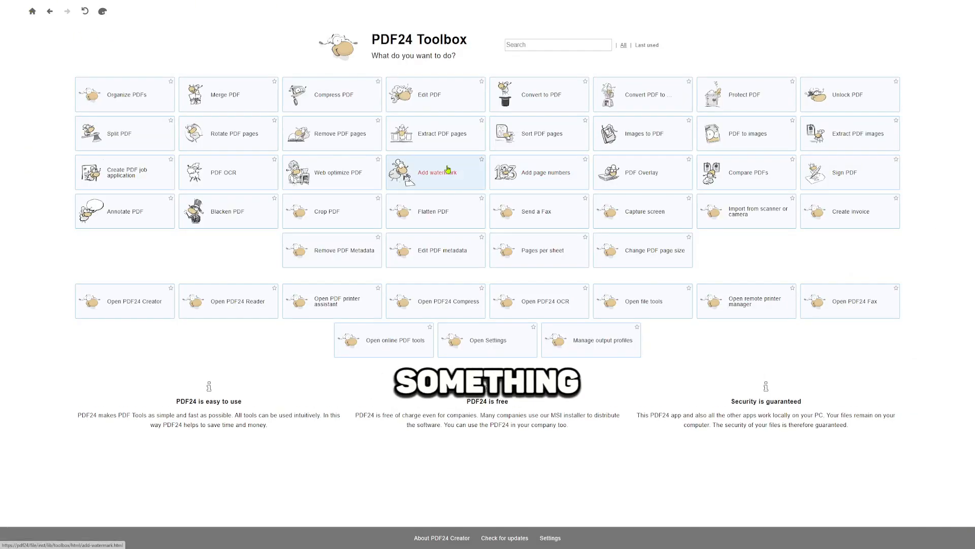
Load How_Taxes_Reduce_Economic_Efficiency.pdf into the Add watermark tool
left_click(430, 173)
left_click(464, 104)
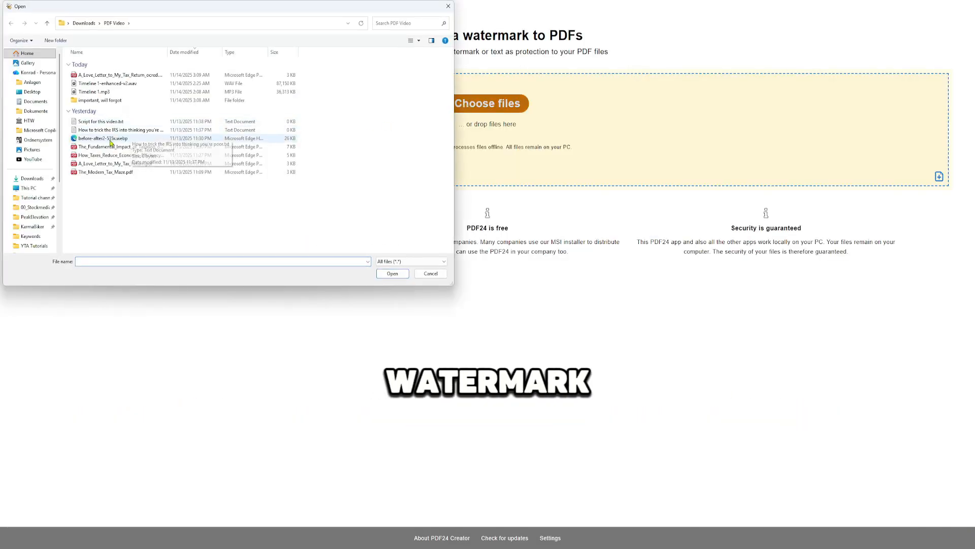
left_click(120, 155)
left_click(391, 273)
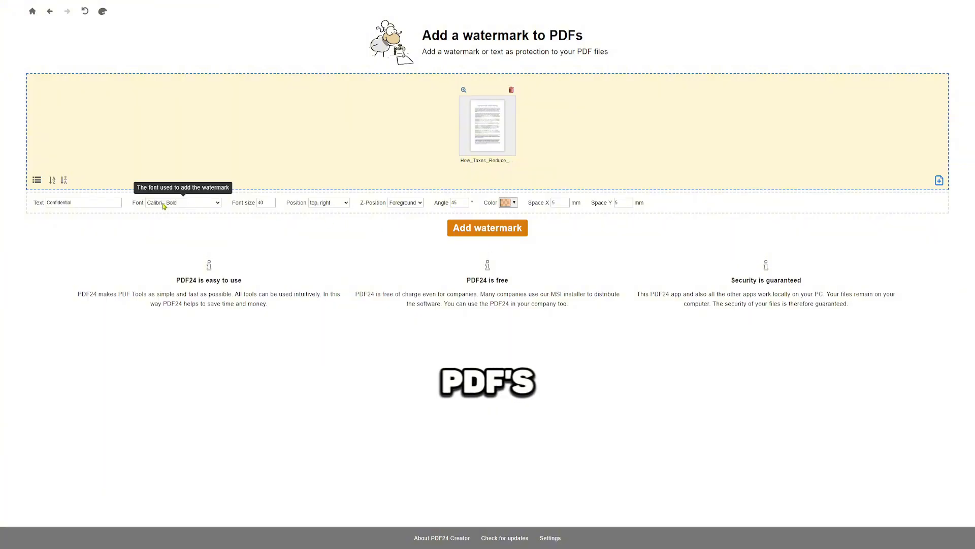
Replace the default watermark text with "My boss loves me"
left_click(95, 203)
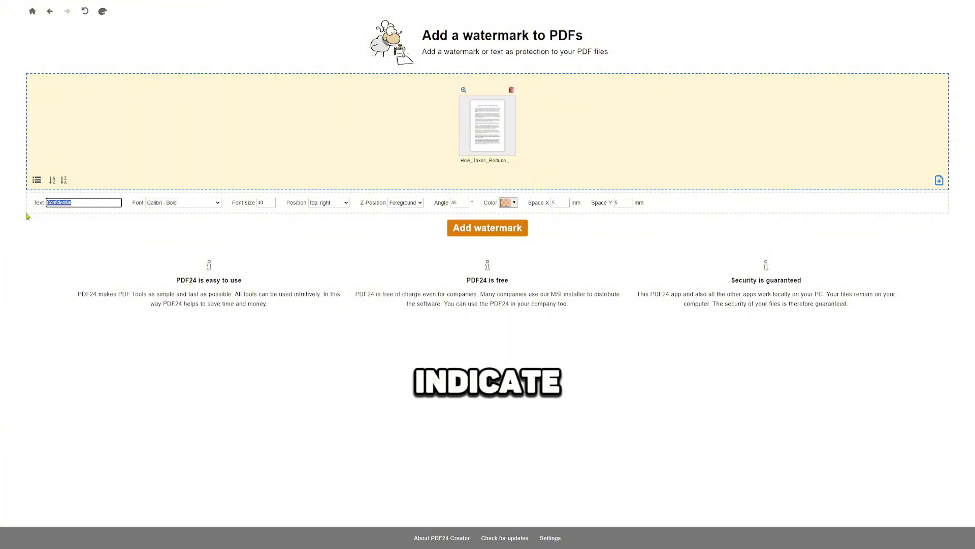
type("Kakakakakaa")
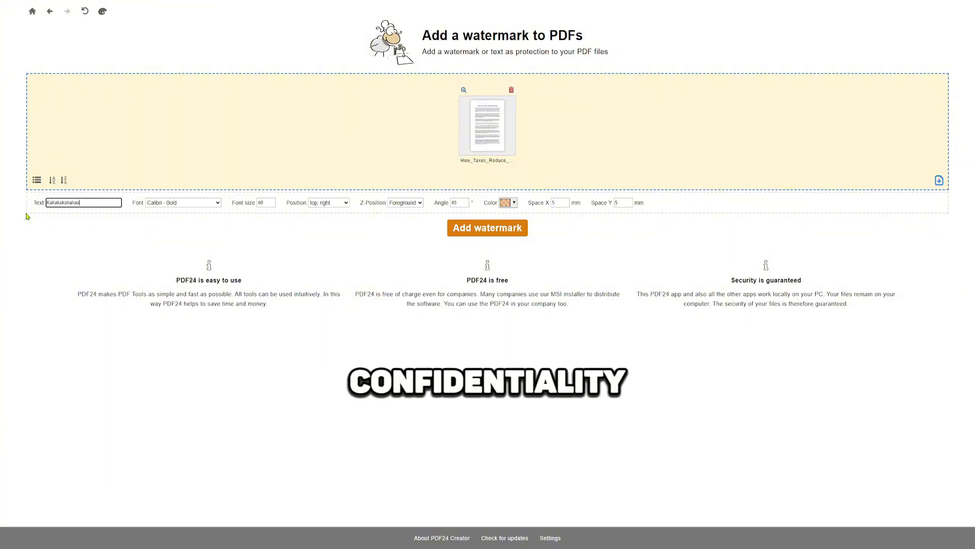
key("ctrl+a")
key("BackSpace")
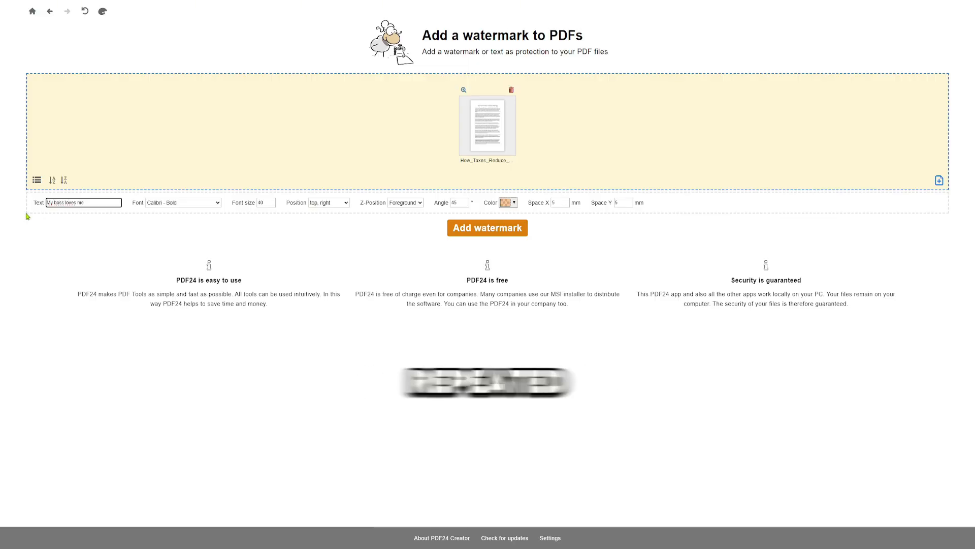
Set the watermark to Bradley Hand ITC - Regular, font size 2000 and position top, center, and return to the toolbox
left_click(179, 204)
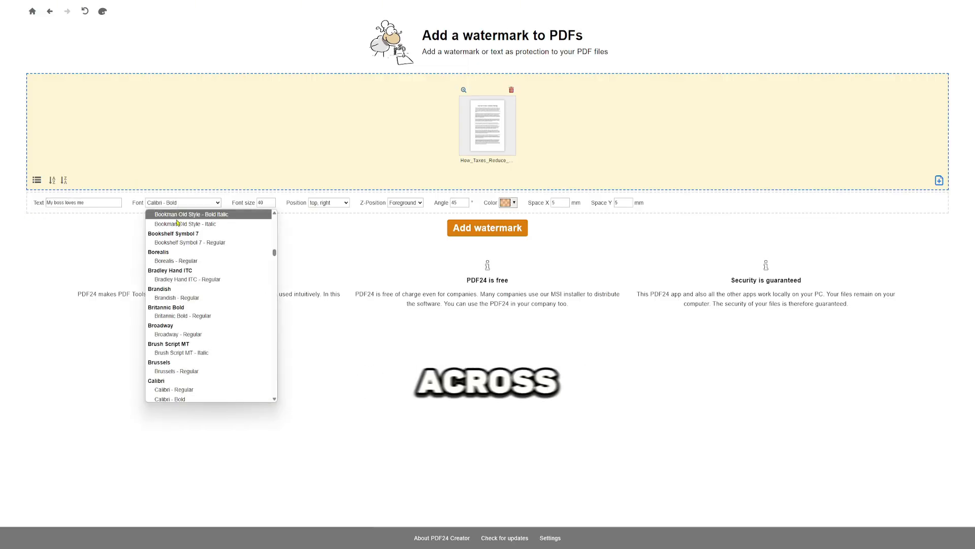
left_click(187, 279)
double_click(265, 202)
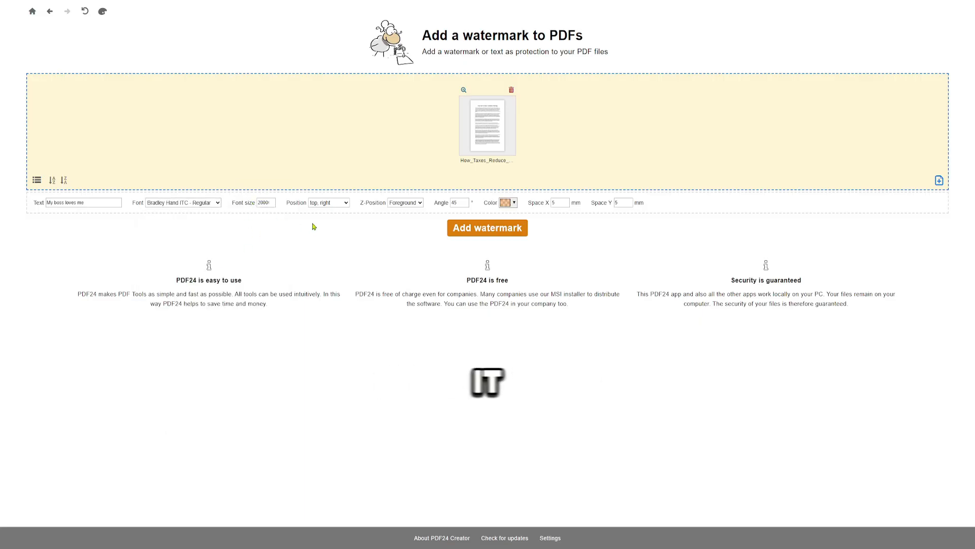
left_click(334, 205)
left_click(325, 224)
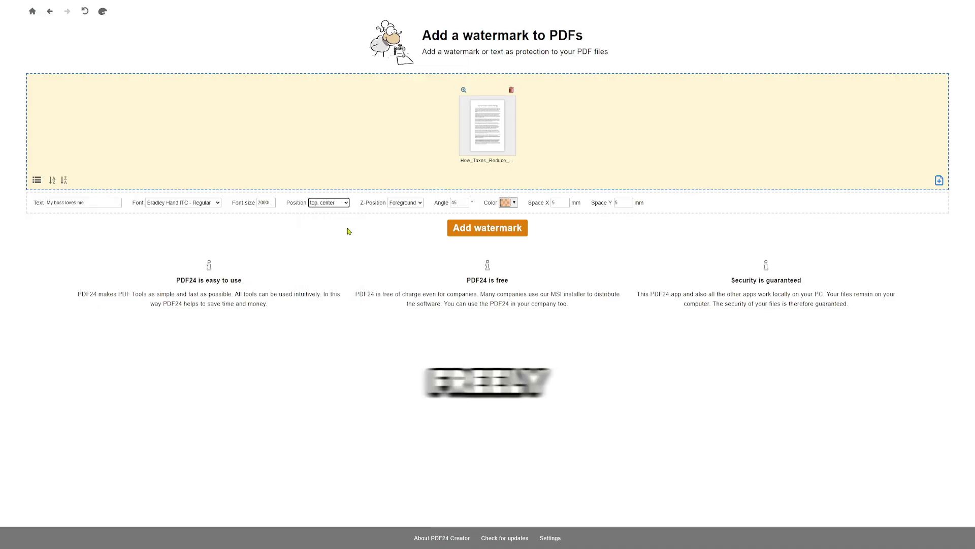
left_click(32, 11)
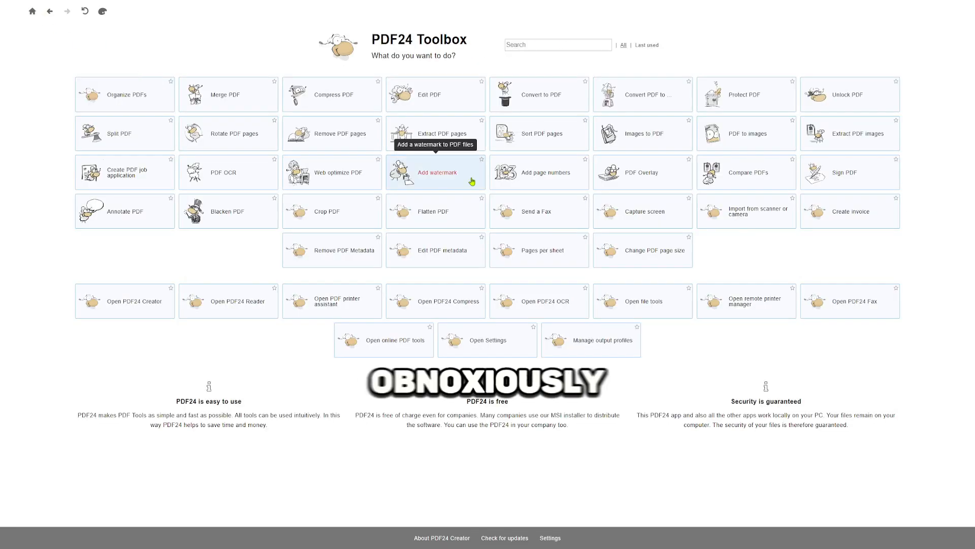
Load The_Modern_Tax_Maze.pdf into the Add page numbers tool
left_click(540, 177)
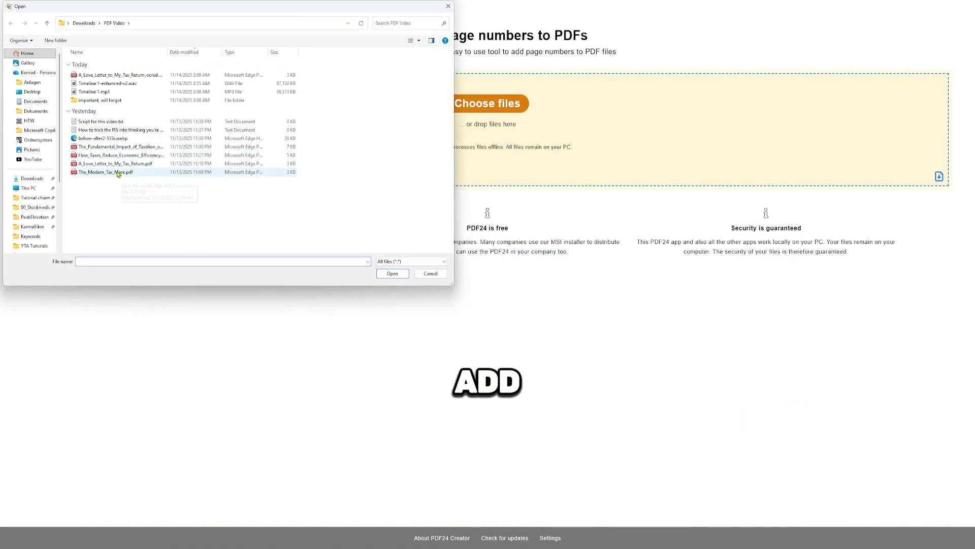
left_click(118, 172)
left_click(394, 274)
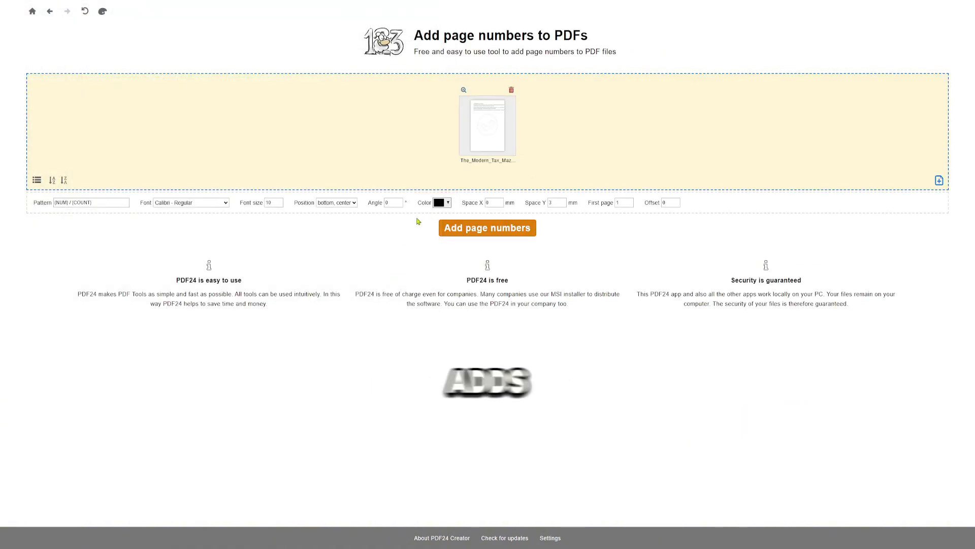
Set the page numbers to Bradley Hand ITC - Regular with font size 69 and position middle, left
left_click(94, 203)
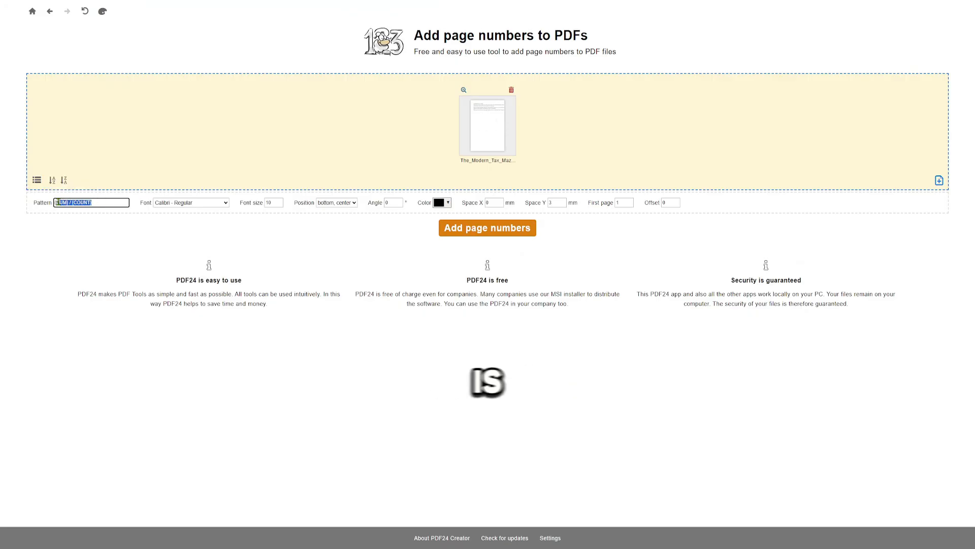
left_click(204, 203)
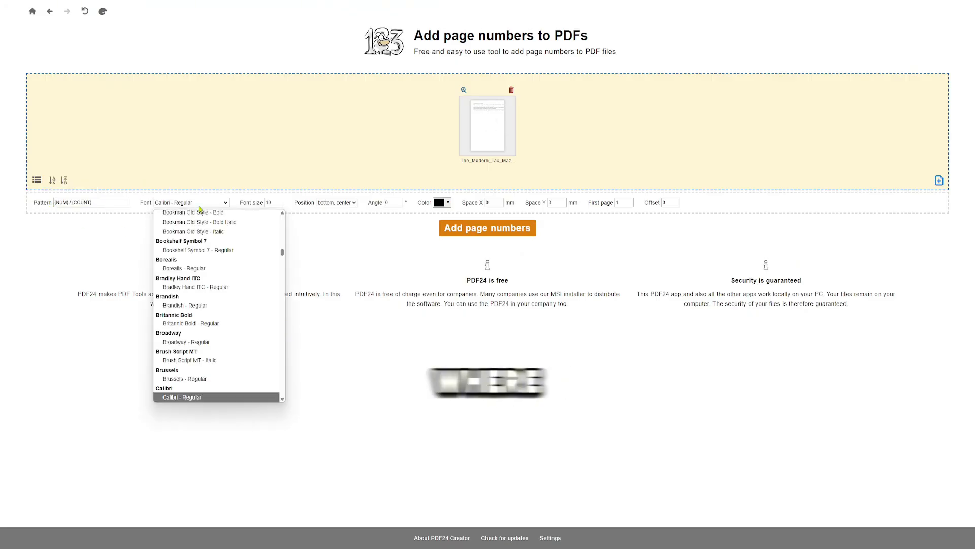
left_click(214, 288)
left_click(280, 204)
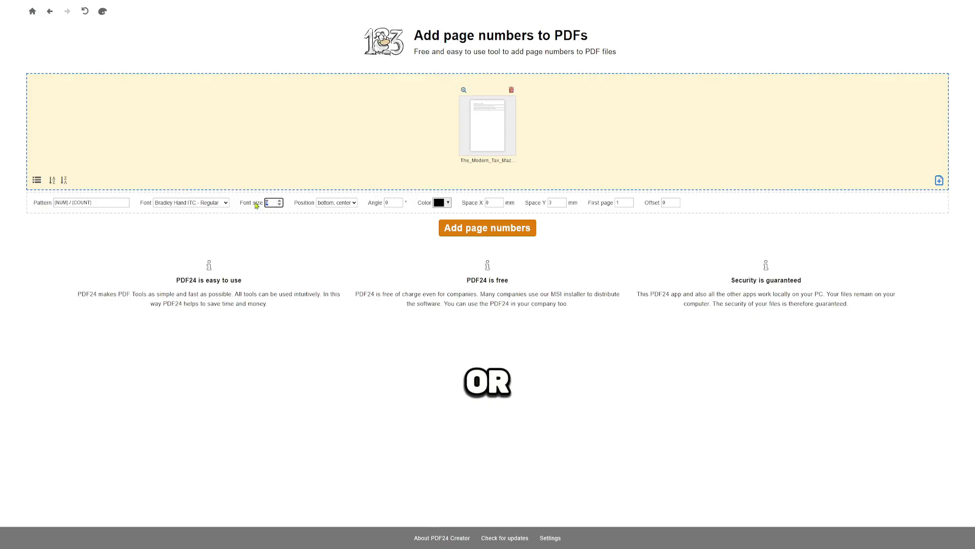
left_click(335, 203)
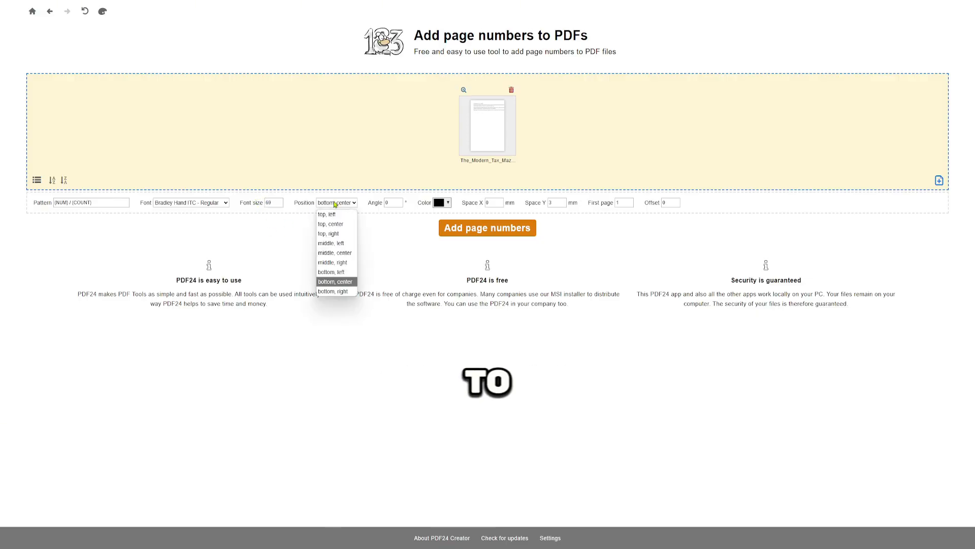
left_click(334, 245)
Add the page numbers to the PDF at a 90° angle in orange-red, and return to the toolbox
left_click(394, 203)
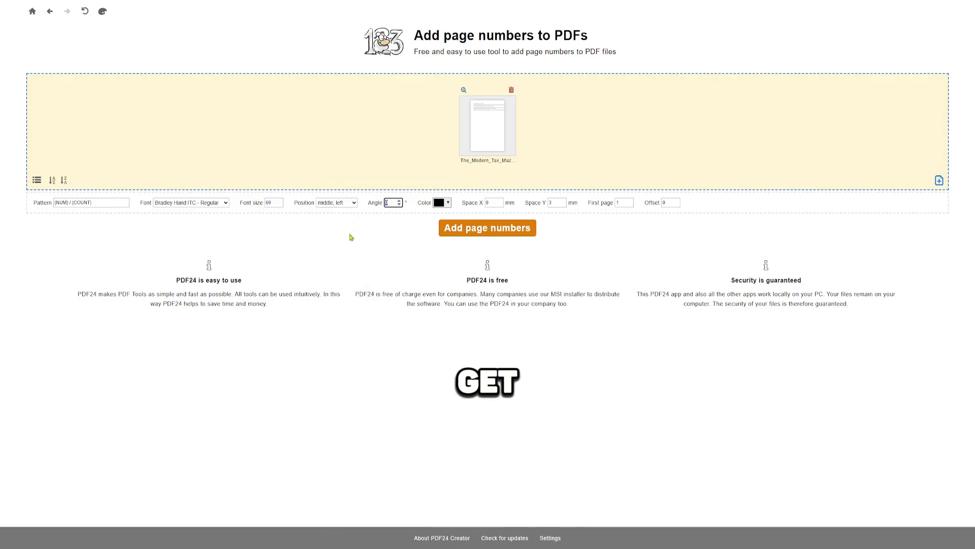
left_click(449, 204)
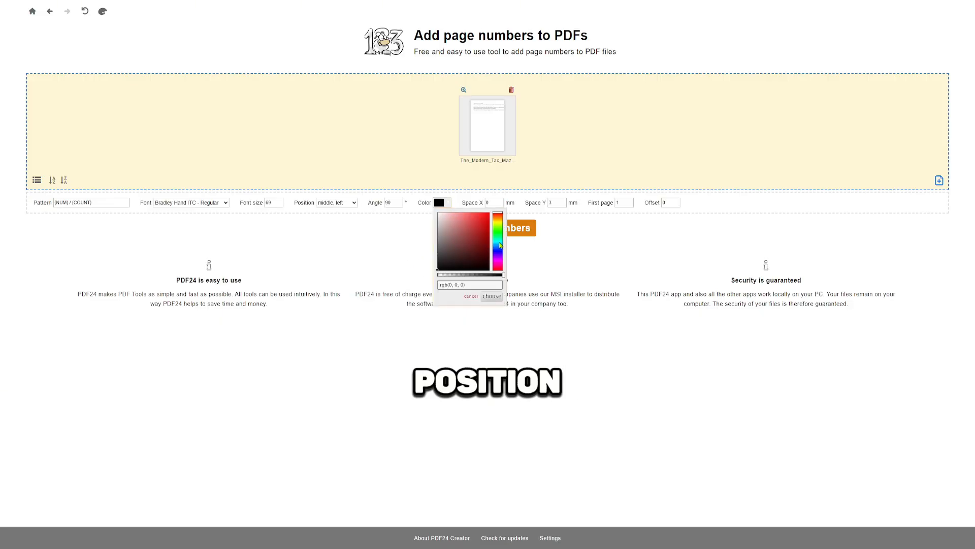
left_click_drag(498, 239, 498, 218)
left_click(563, 228)
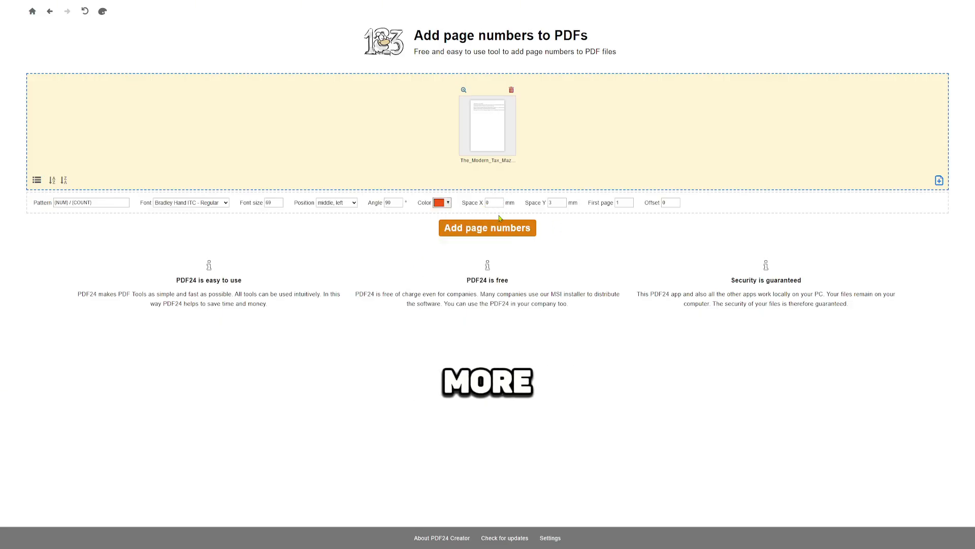
left_click(479, 230)
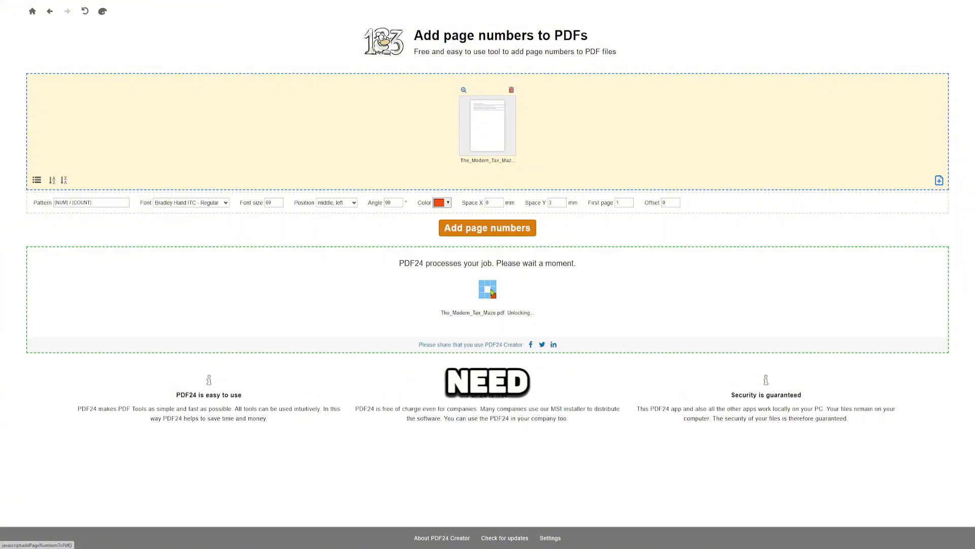
left_click(32, 11)
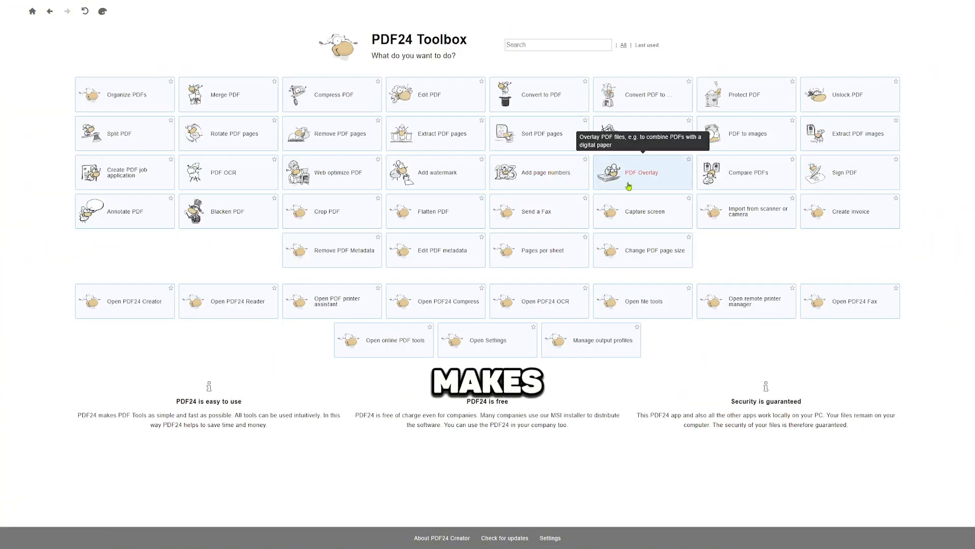
Load How_Taxes_Reduce_Economic_Efficiency.pdf as the base document in the PDF Overlay tool
left_click(655, 182)
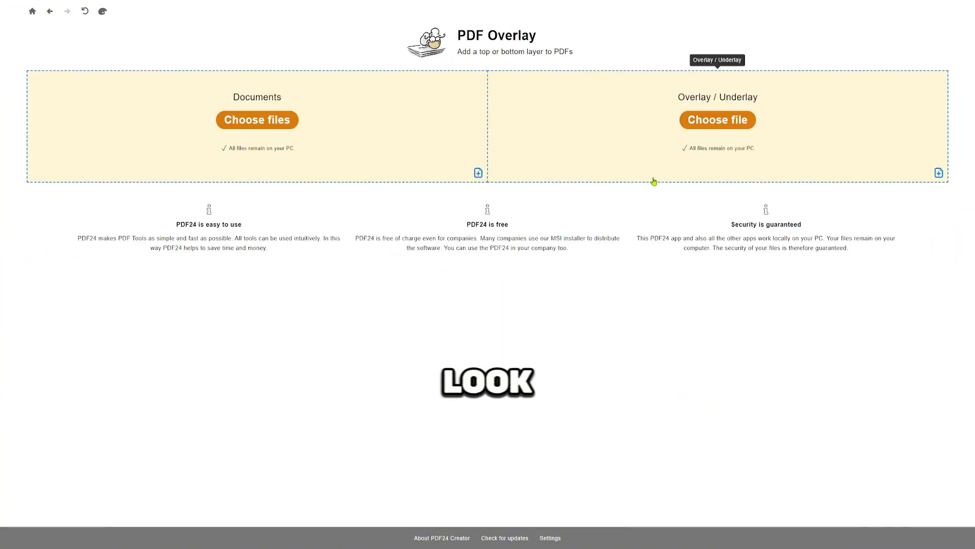
left_click(258, 124)
left_click(100, 156)
left_click(401, 279)
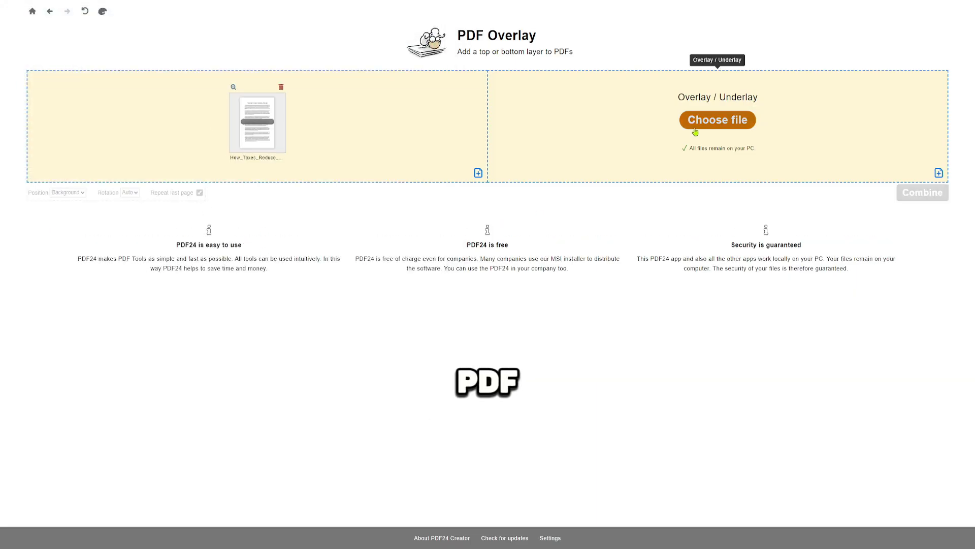
Load The_Modern_Tax_Maze.pdf as the overlay/underlay document and combine it with the base document
left_click(692, 124)
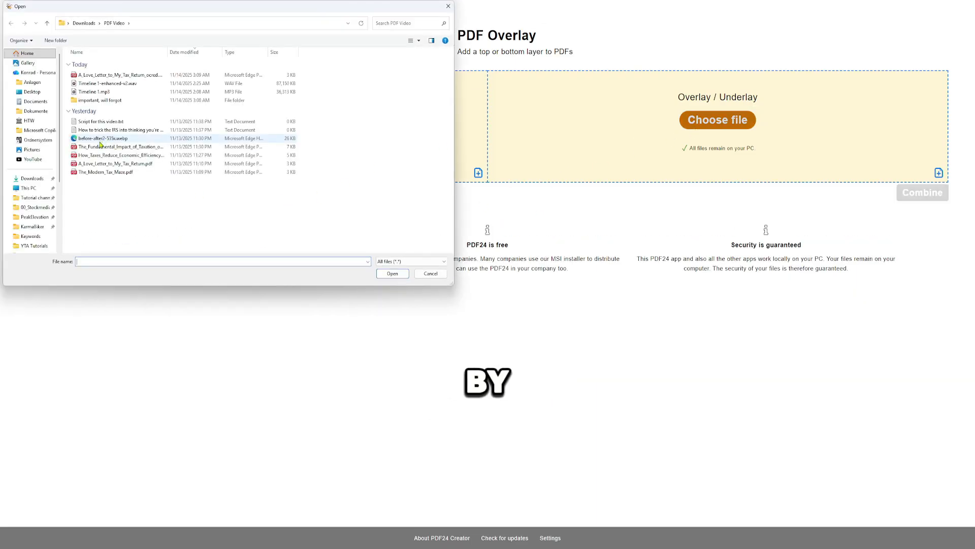
left_click(98, 172)
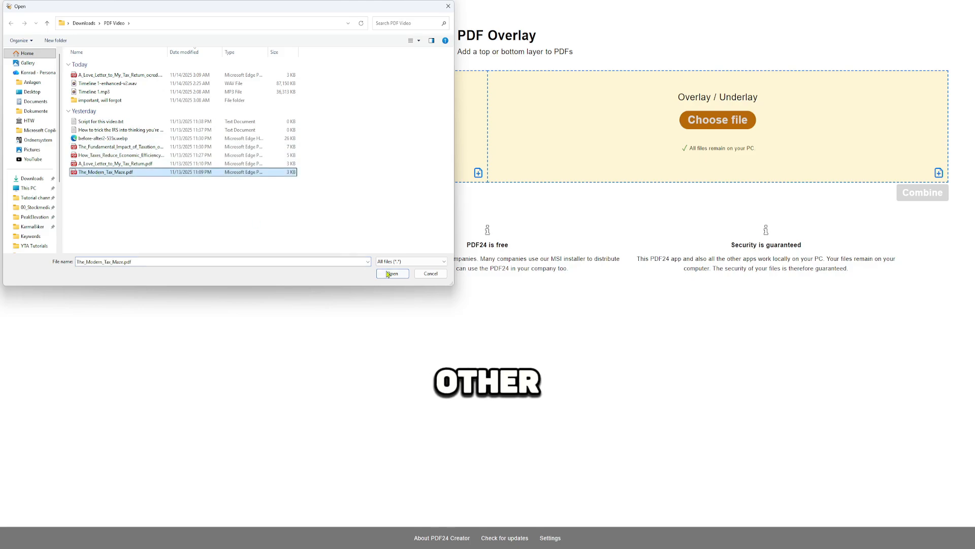
left_click(392, 273)
left_click(935, 198)
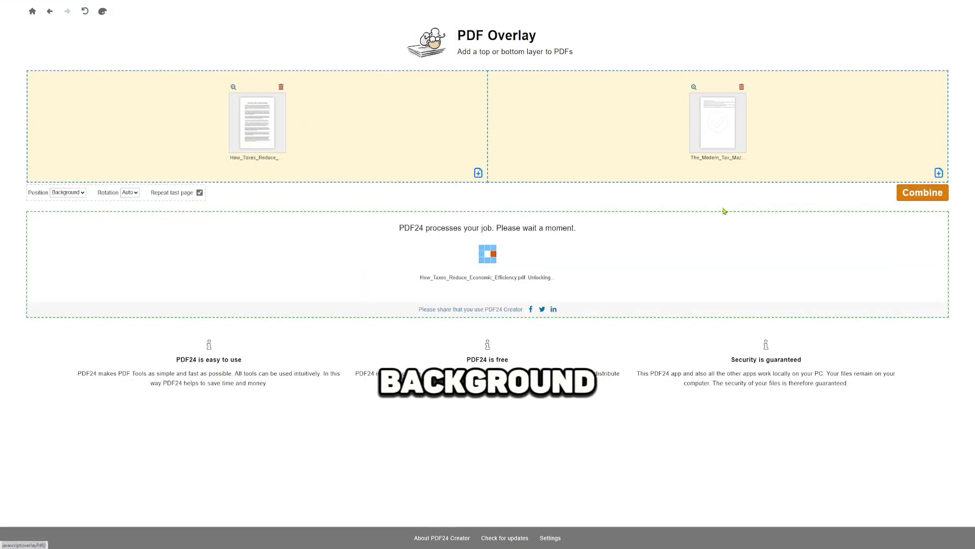
Check the overlay's position and rotation options, keeping Background and Auto
left_click(67, 193)
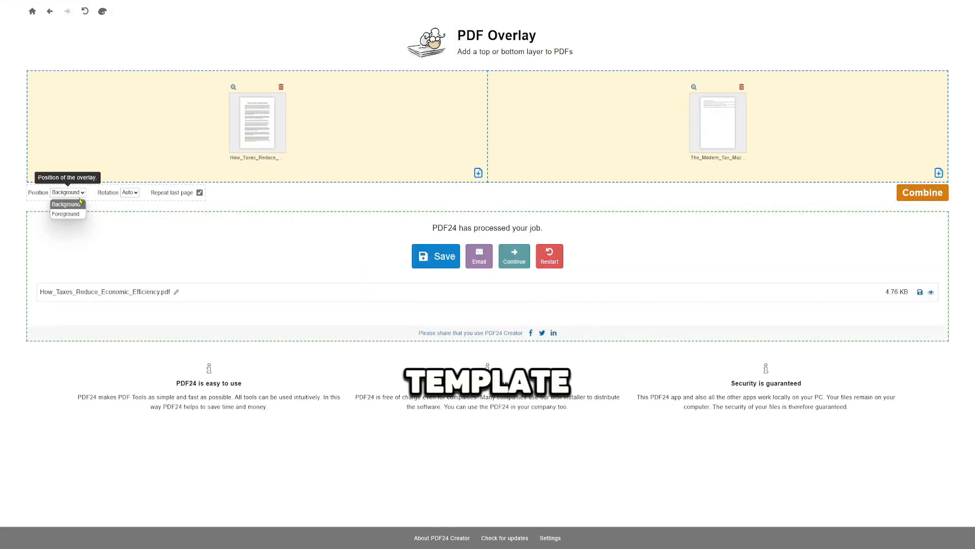
left_click(66, 204)
left_click(129, 192)
left_click(154, 202)
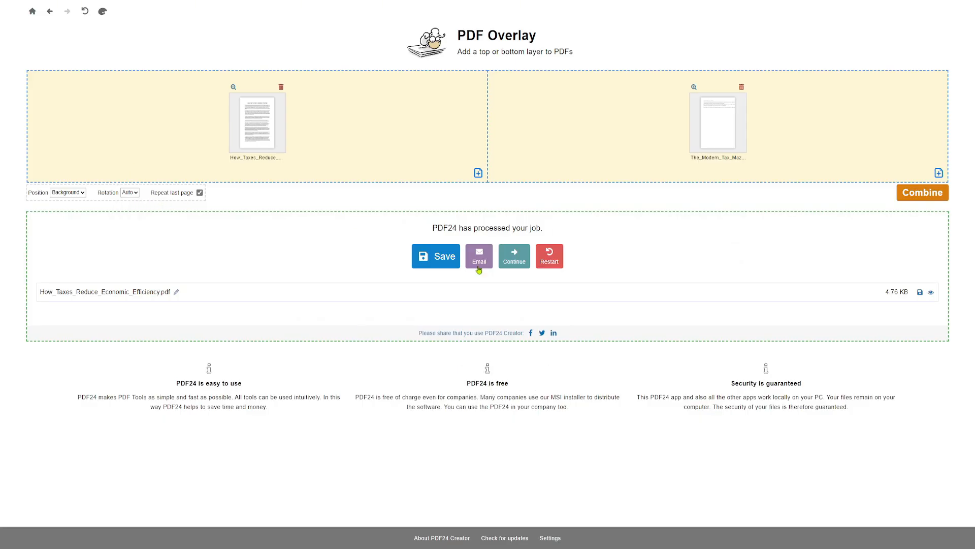
Save the combined PDF as How_Taxes_Reduce_Economic_Efficiency.pdf in the "important, will forgot" folder, and return to the toolbox
left_click(436, 256)
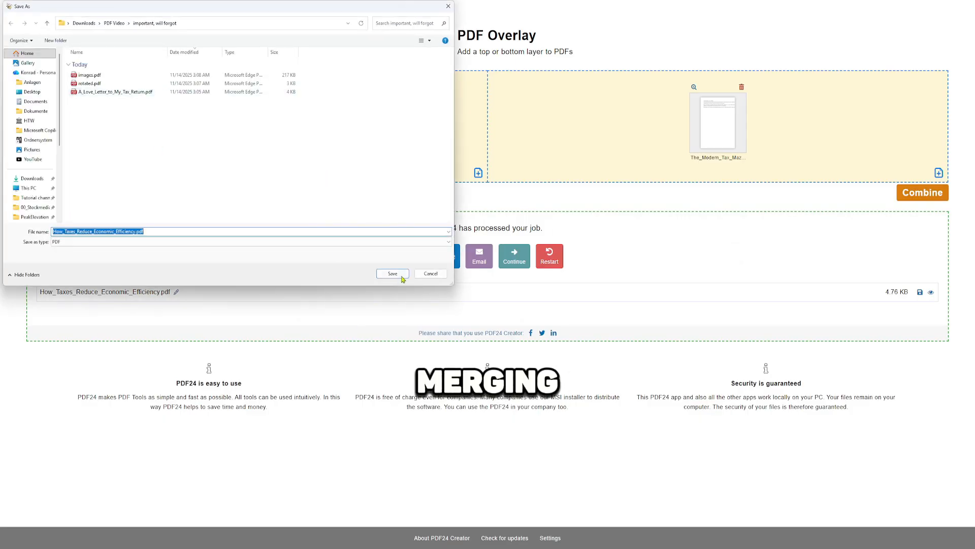
left_click(391, 274)
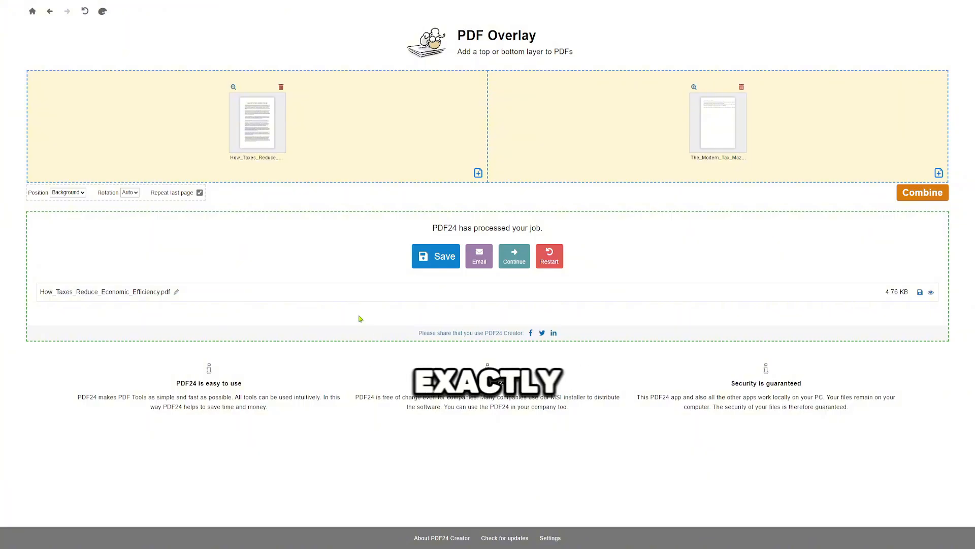
left_click(32, 11)
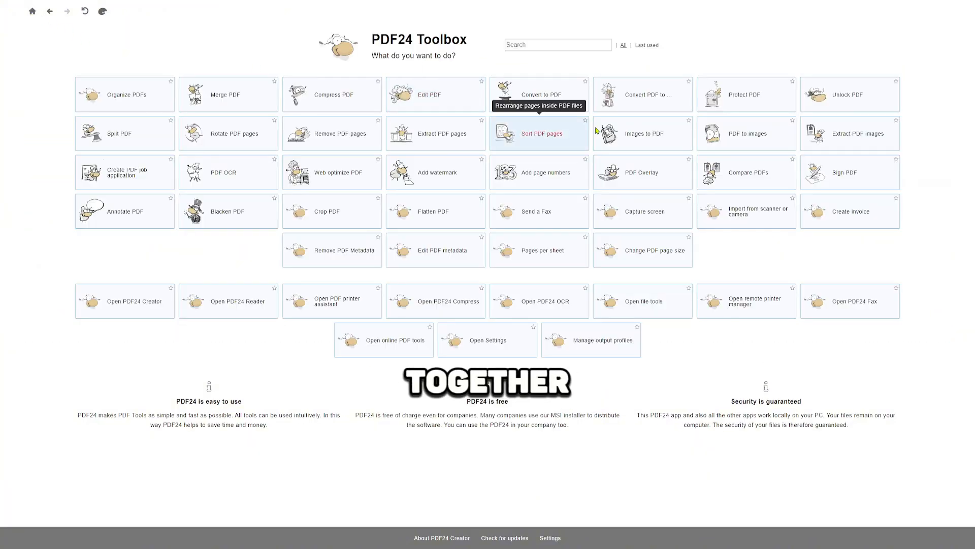
Load How_Taxes_Reduce_Economic_Efficiency.pdf as the first file in the Compare PDFs tool
left_click(736, 176)
left_click(257, 120)
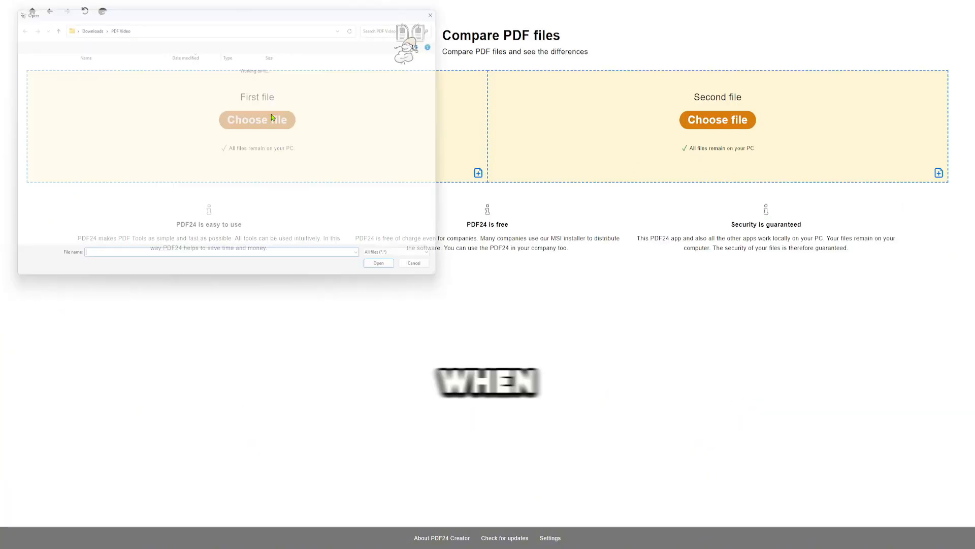
left_click(118, 155)
left_click(386, 273)
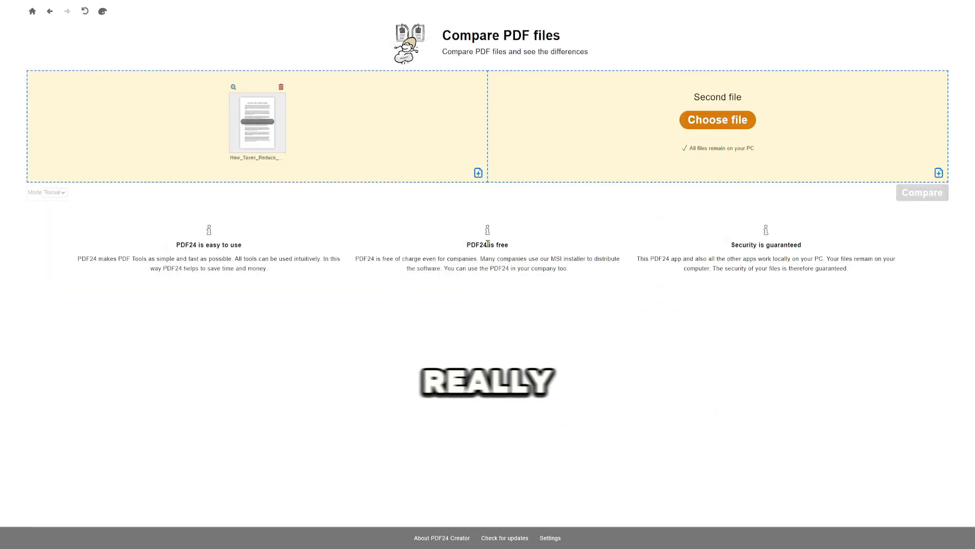
Load The_Modern_Tax_Maze.pdf as the second file and compare the two documents in Textual mode
left_click(718, 120)
left_click(93, 174)
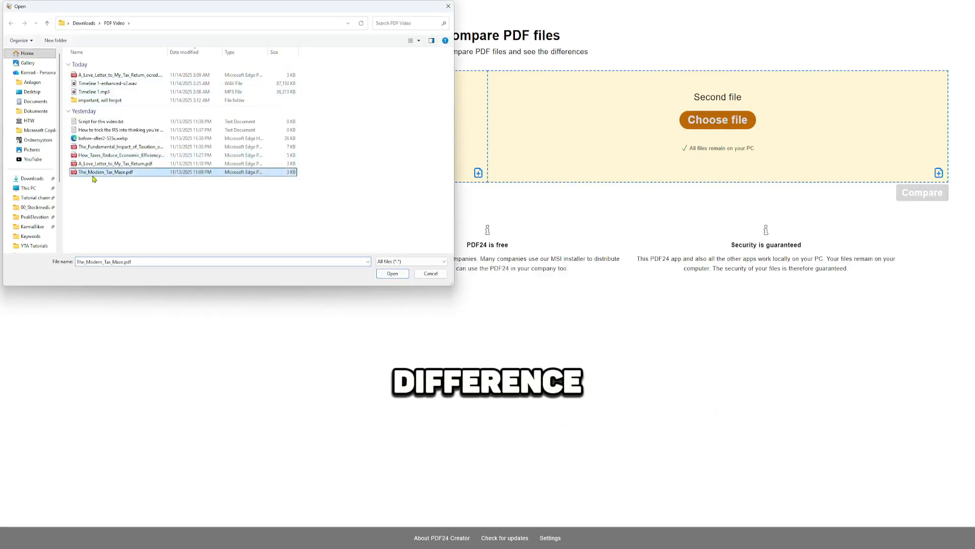
left_click(394, 274)
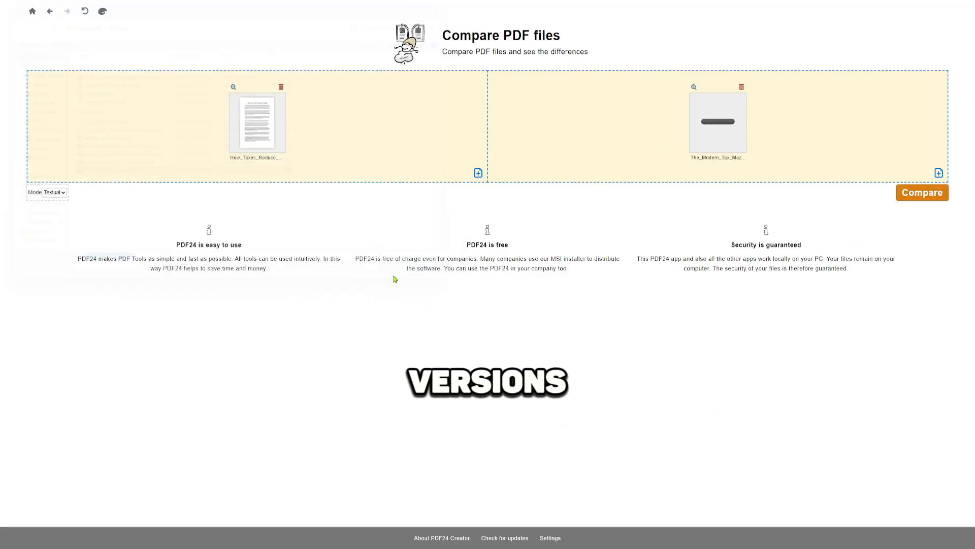
left_click(922, 194)
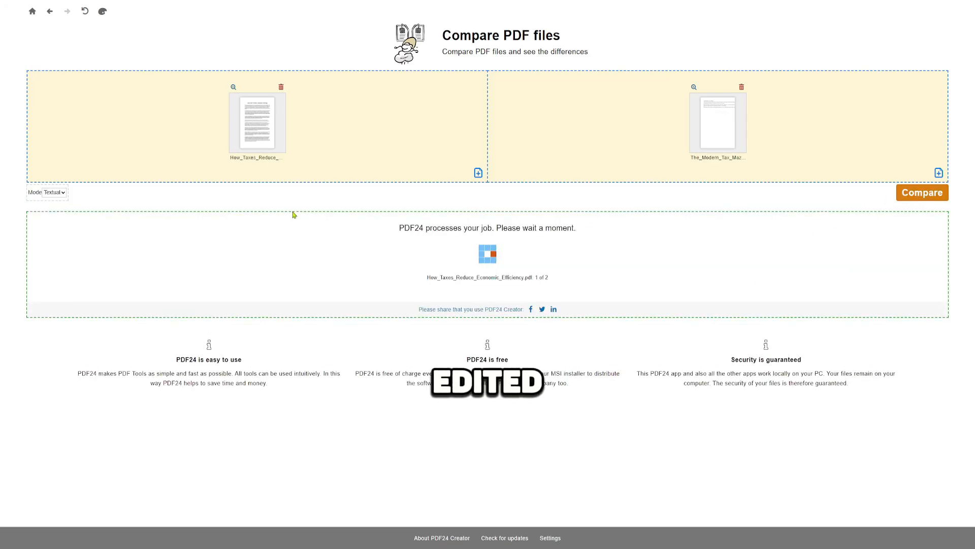
Examine the same, added and removed text in the comparison result and its color legend, and return to the toolbox
scroll(554, 259, "down", 2)
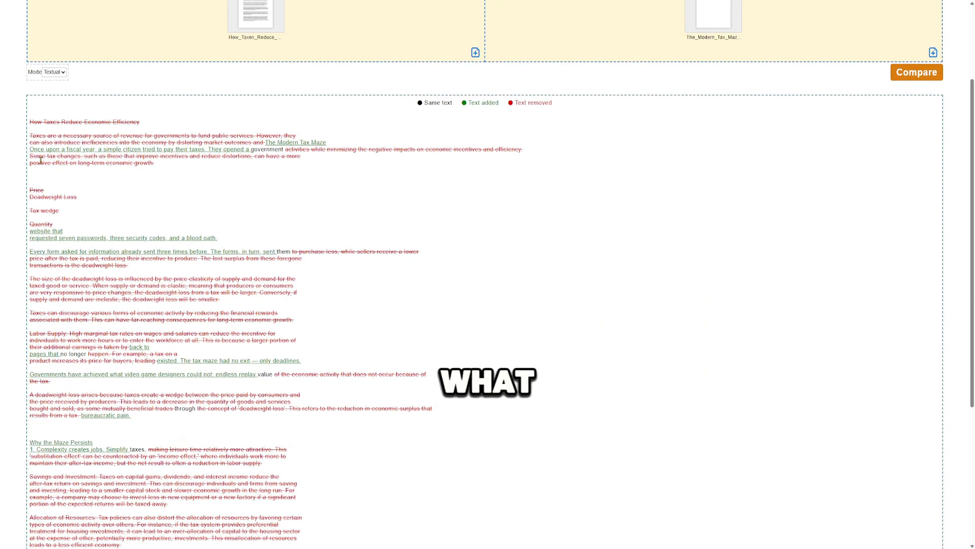
left_click_drag(33, 156, 74, 147)
left_click(300, 191)
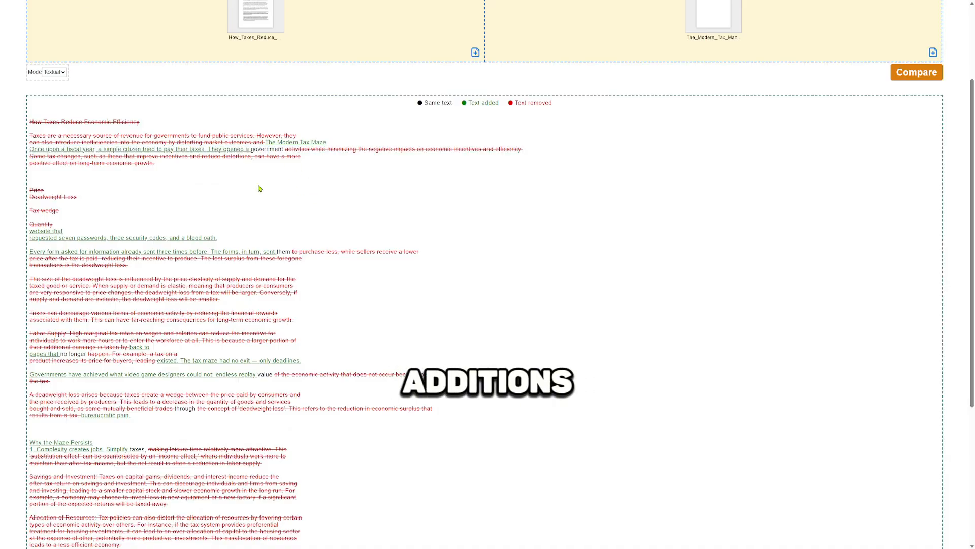
left_click_drag(73, 241, 218, 239)
left_click_drag(84, 265, 129, 265)
left_click_drag(42, 211, 59, 212)
left_click_drag(123, 280, 203, 300)
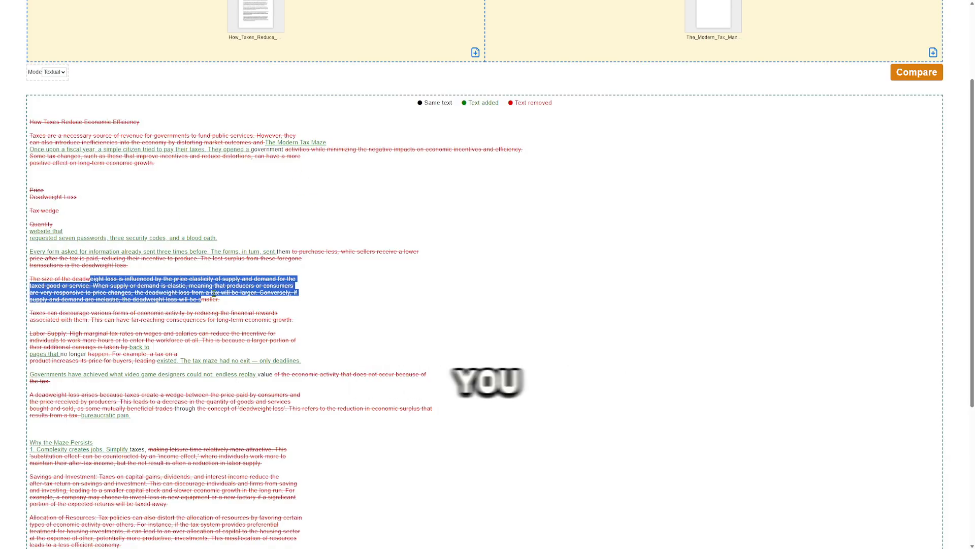
left_click_drag(156, 239, 149, 242)
scroll(173, 237, "down", 1)
scroll(325, 207, "up", 1)
left_click_drag(411, 103, 522, 123)
left_click(456, 104)
left_click_drag(475, 74, 534, 128)
left_click(470, 129)
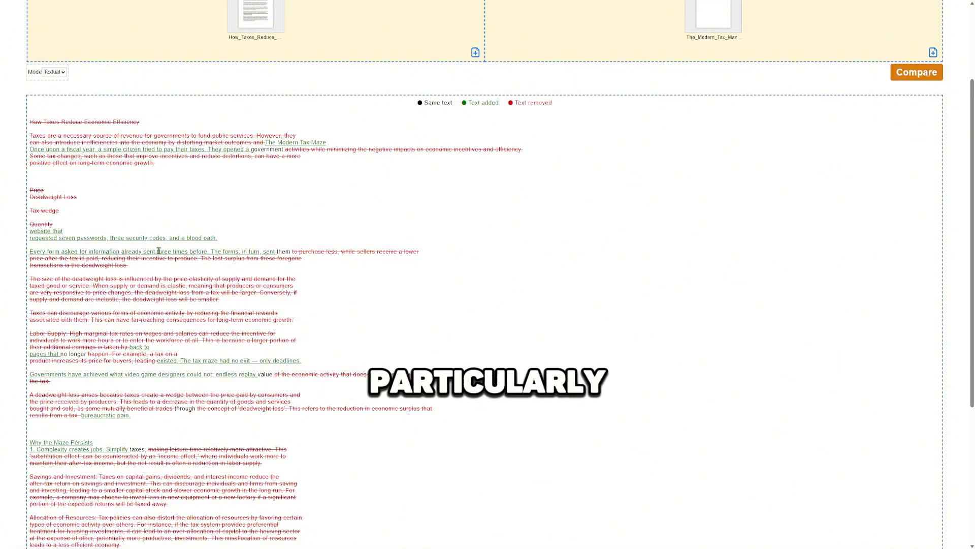
scroll(158, 251, "down", 5)
scroll(31, 170, "up", 10)
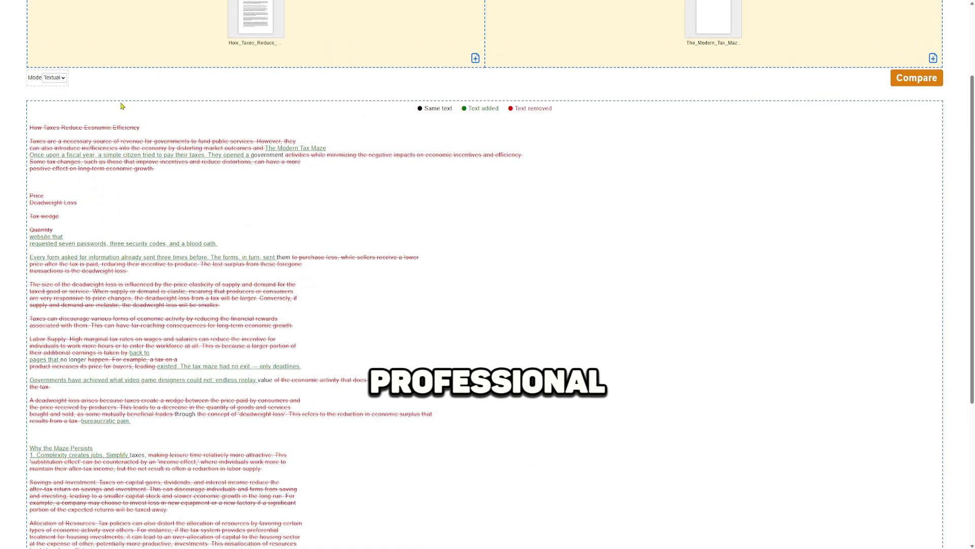
left_click(32, 11)
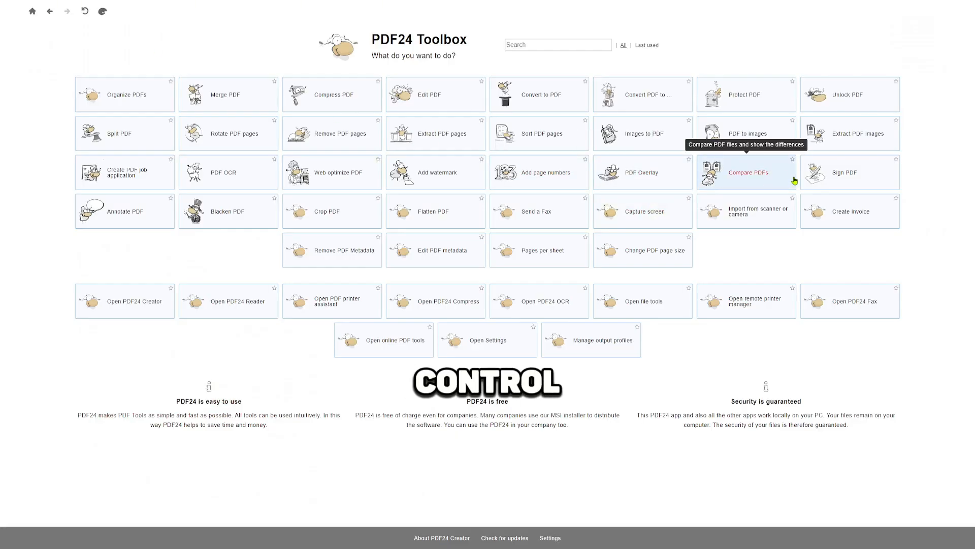
Load A_Love_Letter_to_My_Tax_Return.pdf into the Sign PDF tool
left_click(823, 172)
left_click(477, 104)
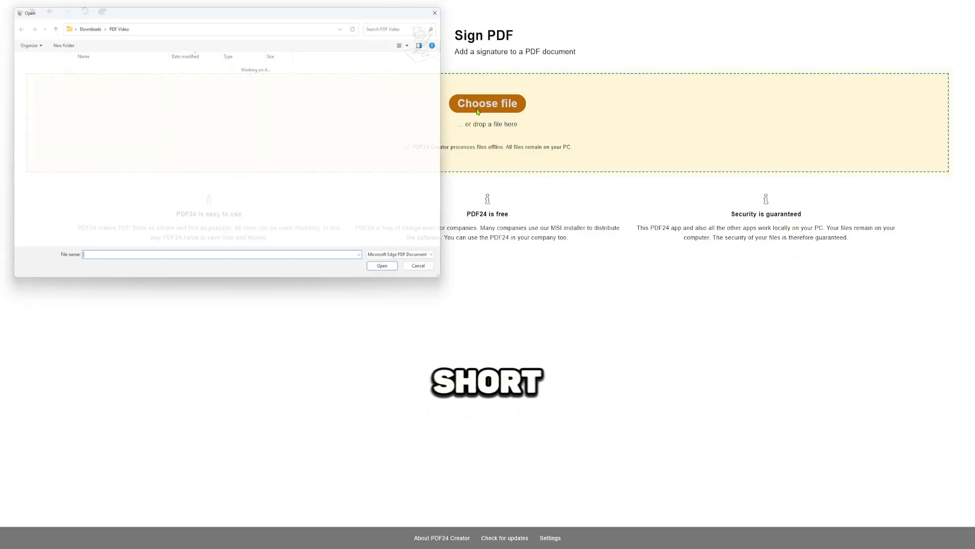
left_click(127, 122)
left_click(392, 273)
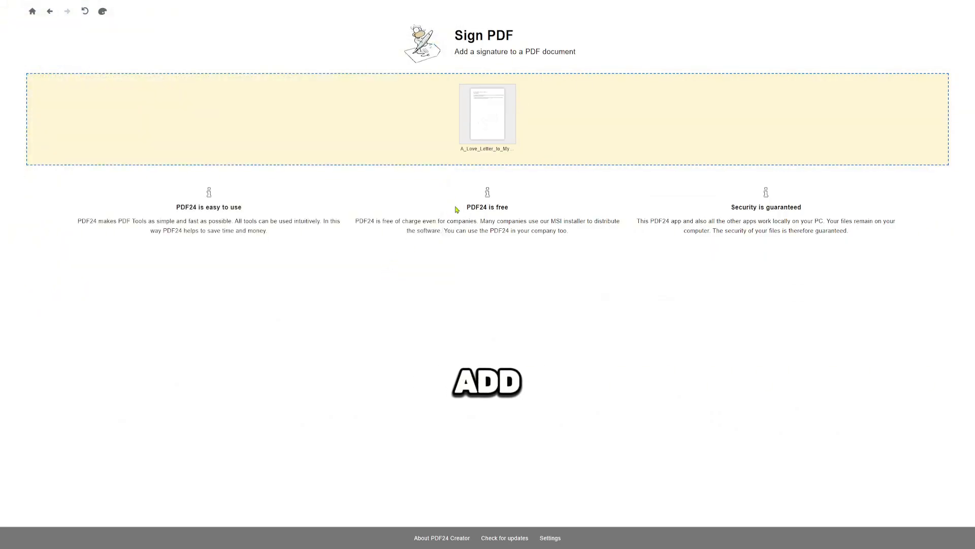
Draw a signature reading "Kisses PDF" and add it to the available signatures
scroll(305, 239, "down", 5)
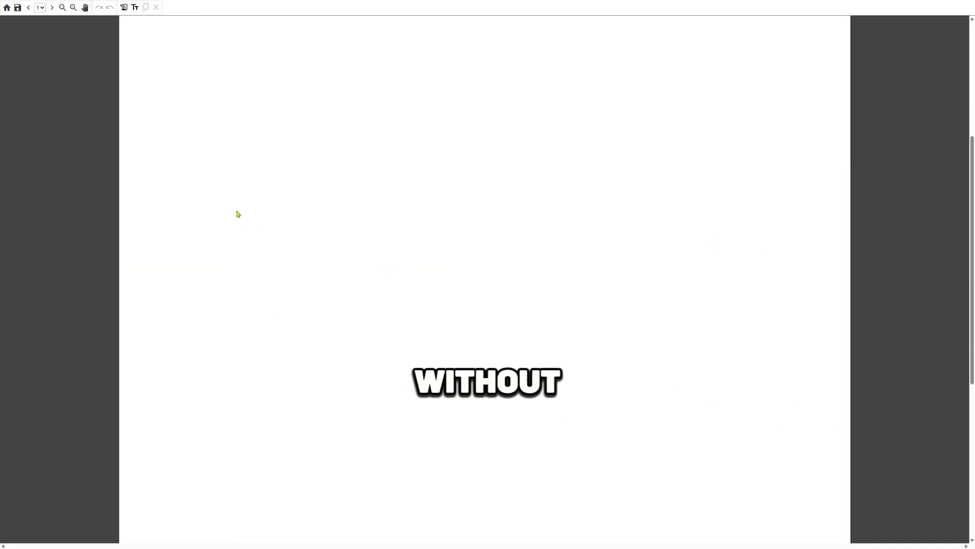
left_click(124, 8)
mouse_move(409, 270)
left_mouse_down()
mouse_move(395, 297)
mouse_move(407, 274)
mouse_move(417, 296)
mouse_move(475, 278)
mouse_move(523, 292)
left_mouse_up()
mouse_move(525, 258)
left_mouse_down()
mouse_move(526, 293)
mouse_move(528, 277)
mouse_move(558, 288)
mouse_move(579, 260)
left_mouse_up()
left_click_drag(564, 277, 577, 276)
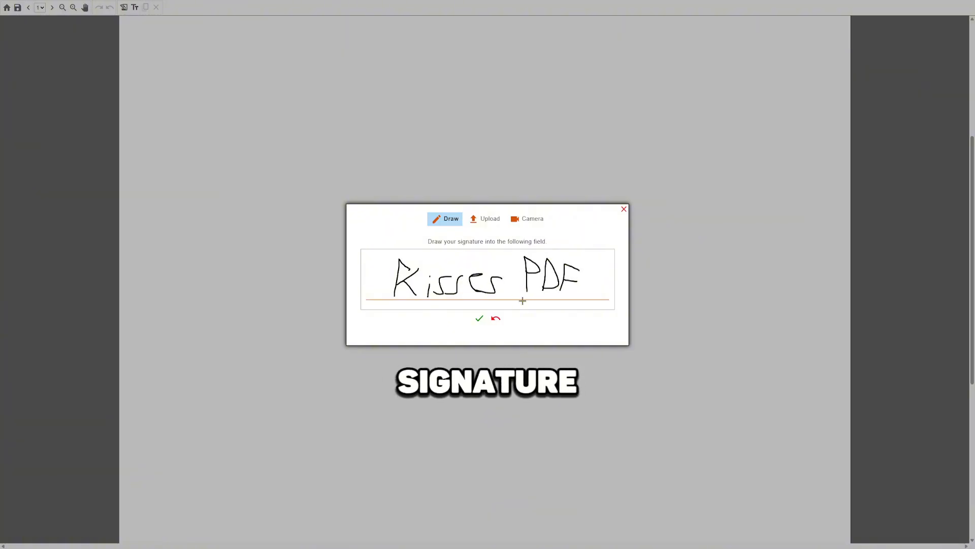
left_click(480, 318)
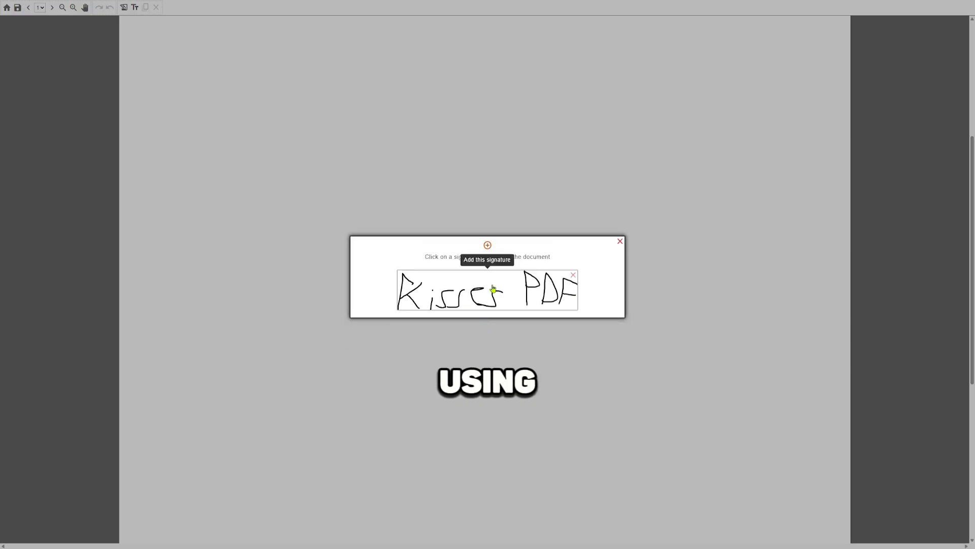
Draw a second signature reading "Hello" and add it to the available signatures
left_click(487, 245)
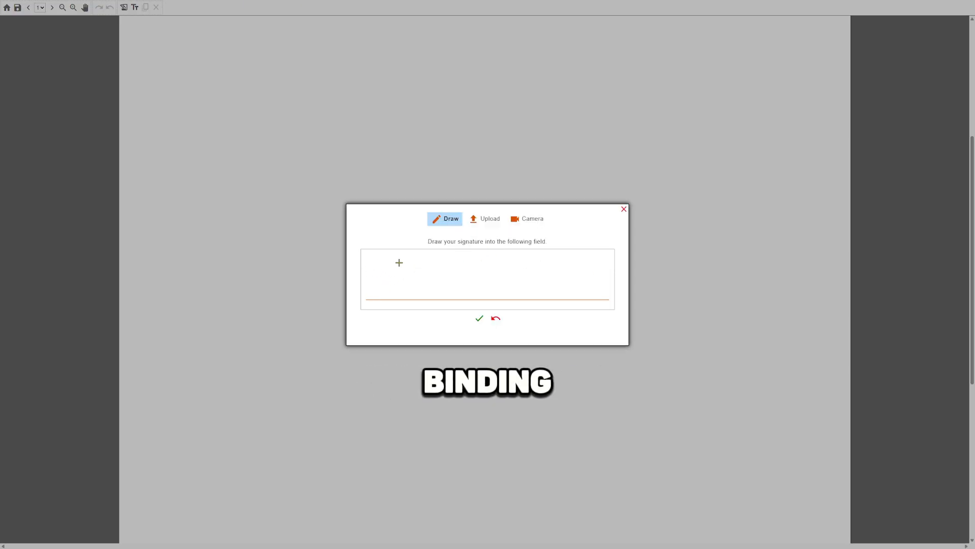
left_click_drag(399, 262, 398, 287)
left_click_drag(392, 275, 411, 272)
mouse_move(410, 263)
left_mouse_down()
mouse_move(403, 283)
mouse_move(440, 287)
left_mouse_up()
mouse_move(455, 263)
left_mouse_down()
mouse_move(452, 289)
mouse_move(474, 294)
left_mouse_up()
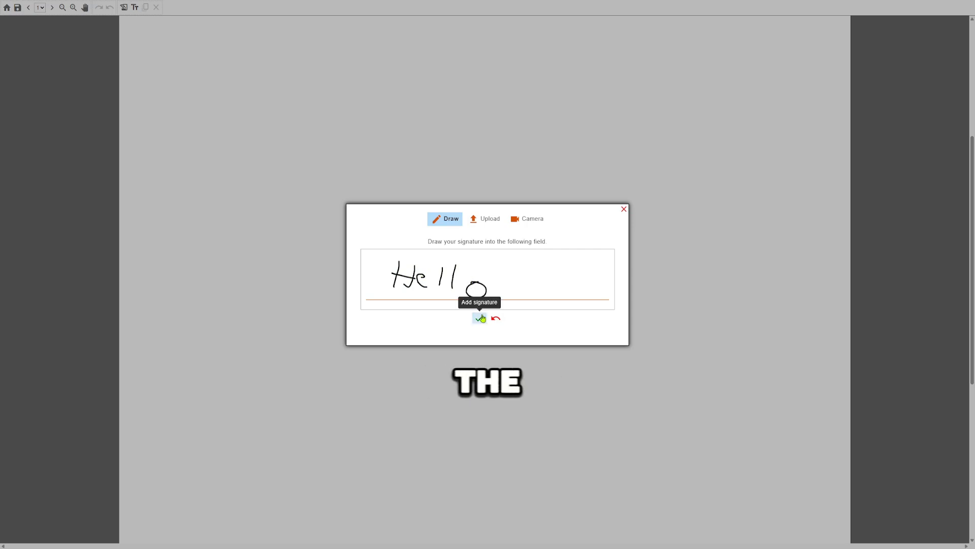
left_click(479, 318)
Place the "Hello" signature on the page, and return to the toolbox without saving the document
left_click(603, 294)
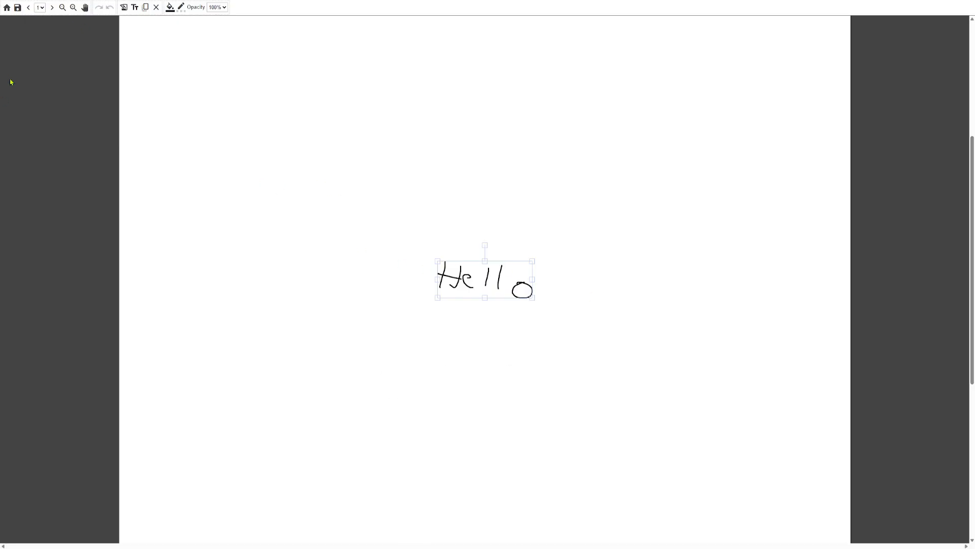
left_click(7, 8)
left_click(525, 42)
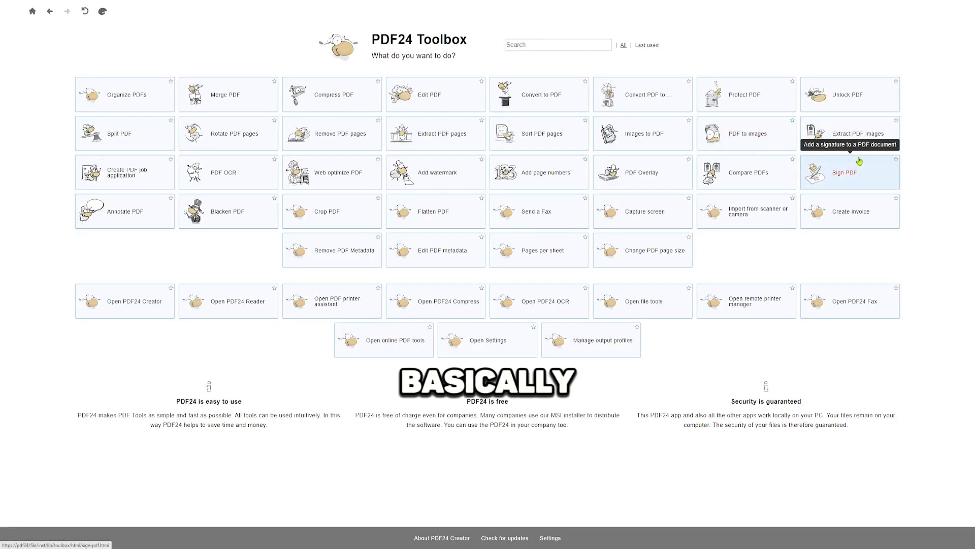
Load The_Modern_Tax_Maze.pdf into the Annotate PDF tool
left_click(149, 214)
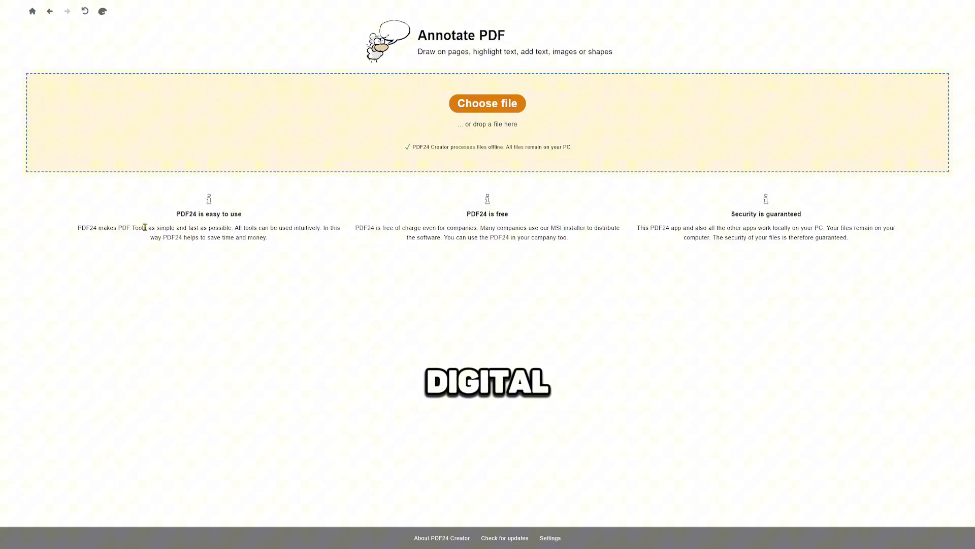
left_click(488, 103)
left_click(138, 129)
left_click(393, 273)
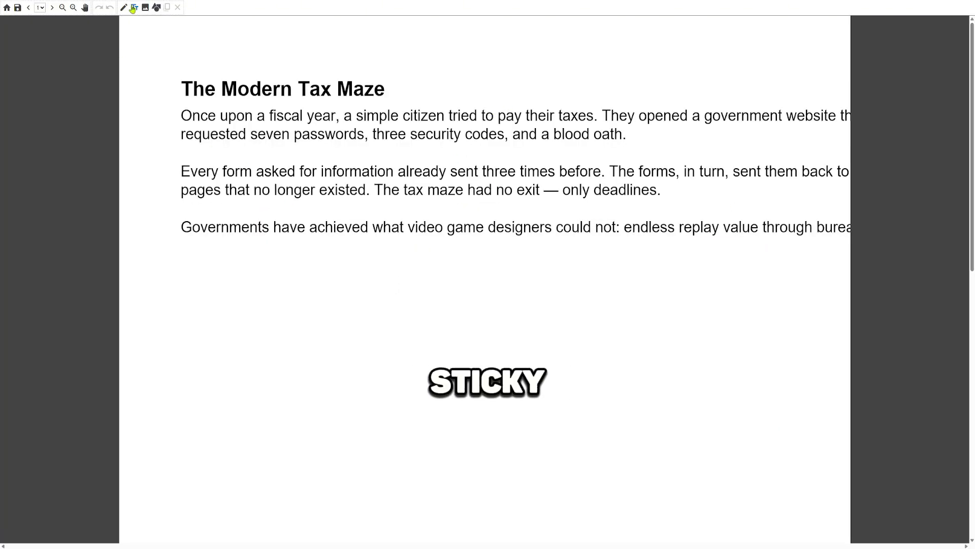
Add the text note "Nice, interesing" in the blank area below the third paragraph
left_click(133, 7)
left_click(488, 281)
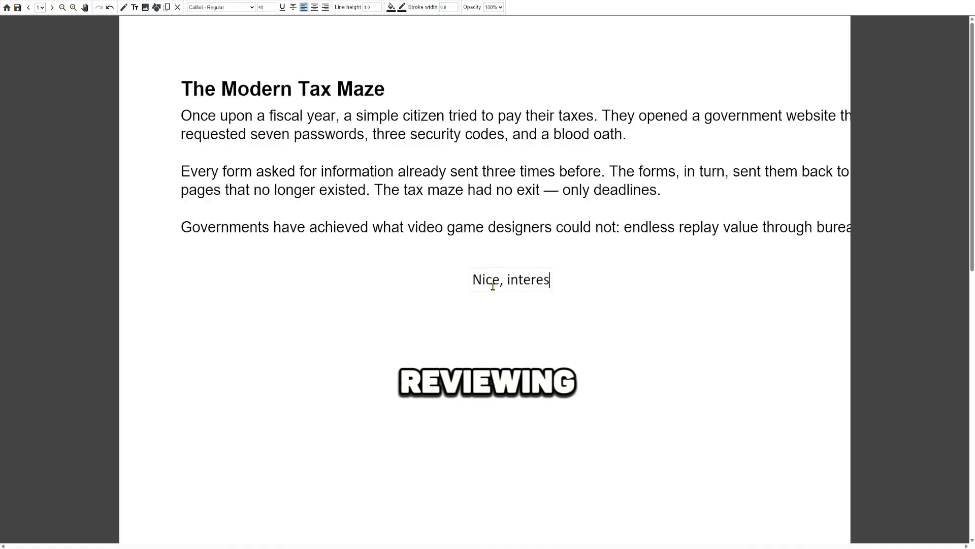
left_click(387, 36)
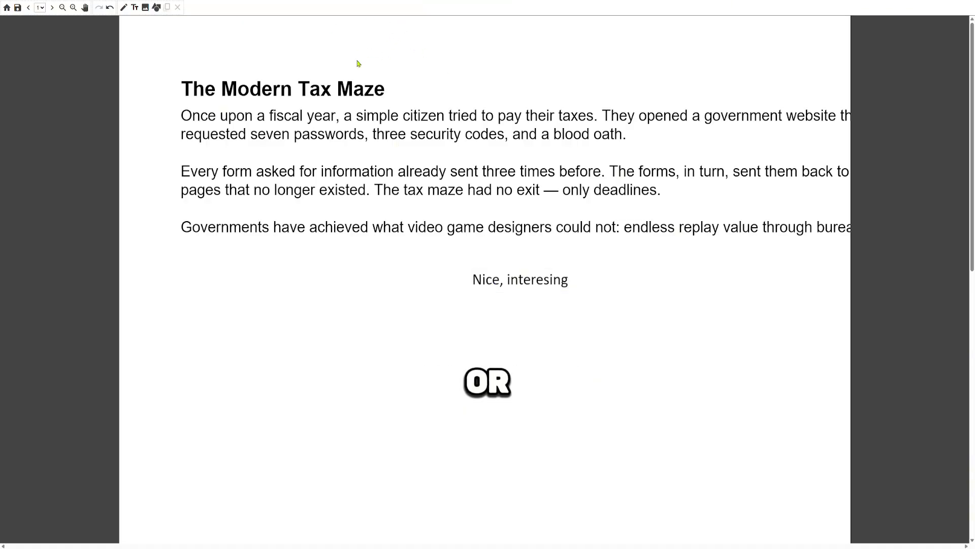
Highlight the first paragraph with the translucent yellow Pencil brush, and return to the toolbox without saving
left_click(123, 7)
left_click(315, 8)
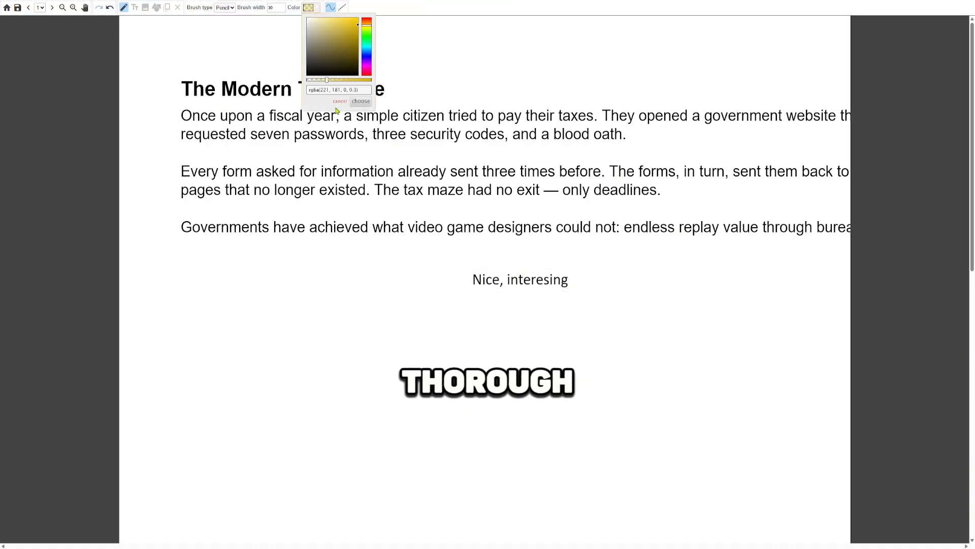
mouse_move(252, 126)
left_mouse_down()
mouse_move(322, 135)
mouse_move(274, 137)
left_mouse_up()
mouse_move(195, 142)
left_mouse_down()
mouse_move(393, 141)
mouse_move(490, 117)
mouse_move(540, 123)
left_mouse_up()
left_click(7, 8)
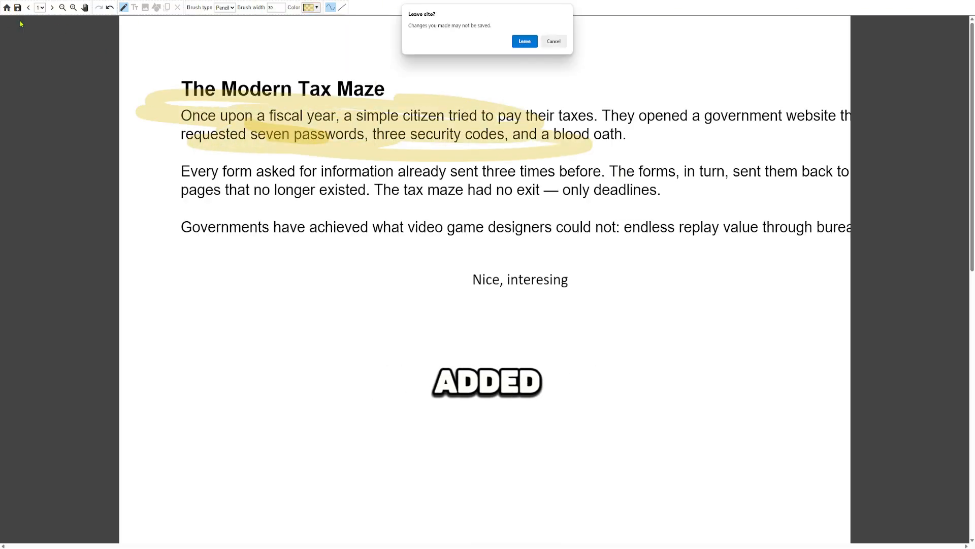
left_click(525, 42)
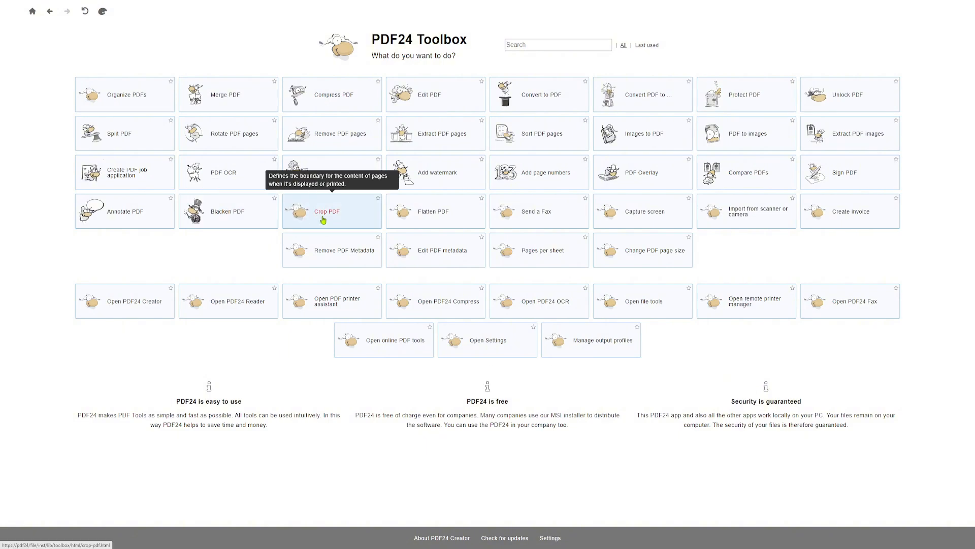
Load the PDF with the tax return love letter into the Blacken PDF tool
left_click(240, 217)
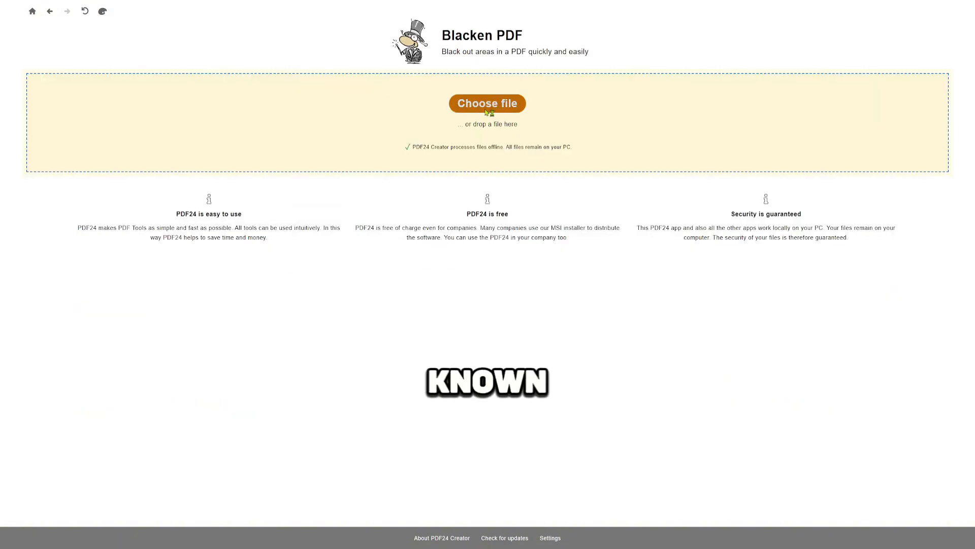
left_click(485, 109)
left_click(119, 123)
left_click(393, 274)
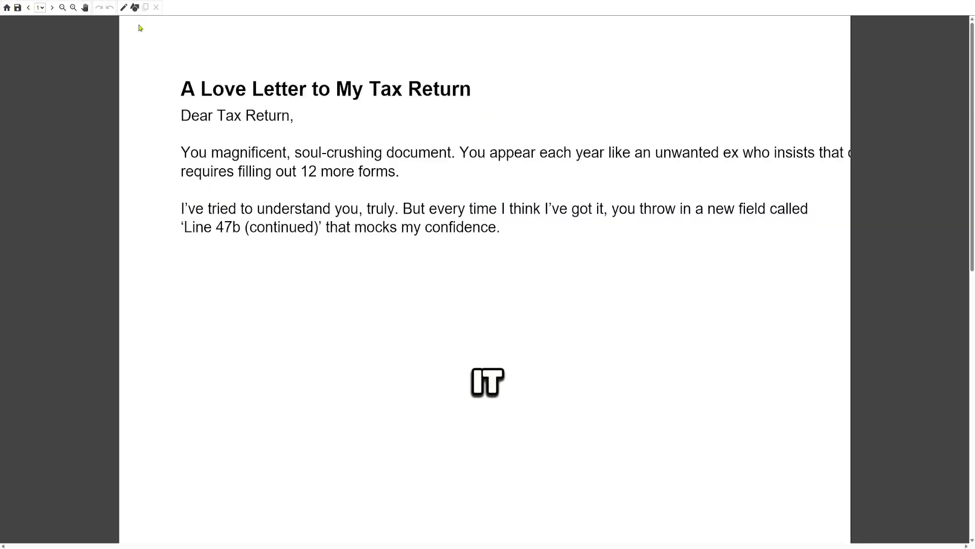
Black out the start of the title, greeting and first paragraph with an enlarged black square
left_click(134, 12)
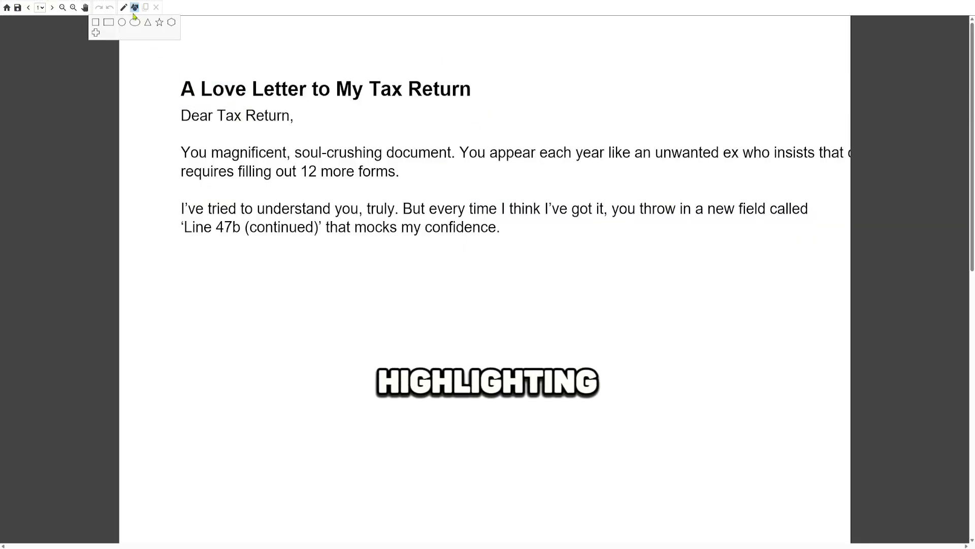
left_click(95, 24)
left_click_drag(476, 276, 306, 16)
left_click_drag(252, 49, 241, 139)
Black out the middle of the first paragraph with a wide black rectangle across both of its lines
left_click(134, 10)
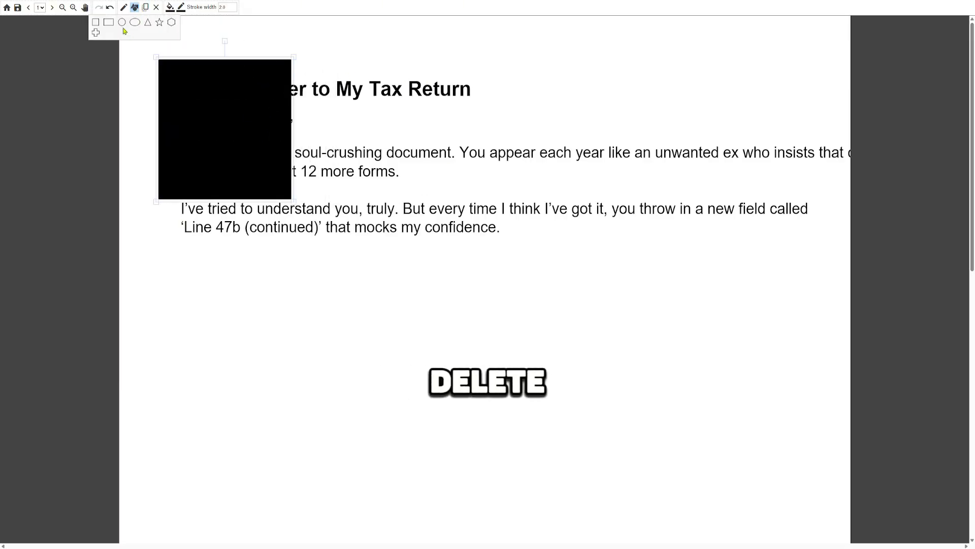
left_click(107, 22)
left_click_drag(488, 275, 693, 166)
left_click_drag(556, 172, 584, 168)
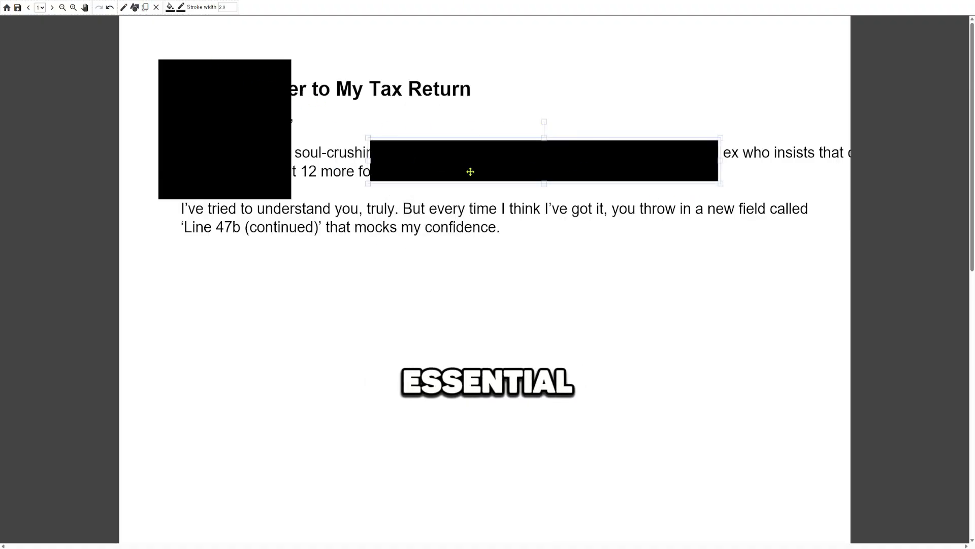
Paste four copies of the black rectangle: over the second paragraph's end, over the title's end, and two in the blank area below the text
key("ctrl+v")
left_click_drag(506, 172, 472, 246)
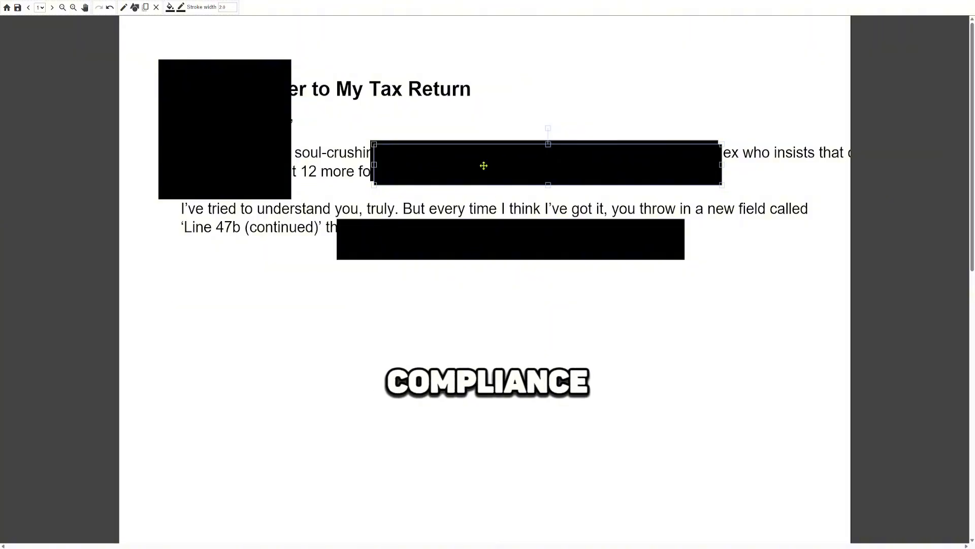
key("ctrl+v")
left_click_drag(396, 305, 388, 315)
left_click(440, 172)
key("ctrl+v")
left_click_drag(503, 142, 525, 94)
left_click(481, 158)
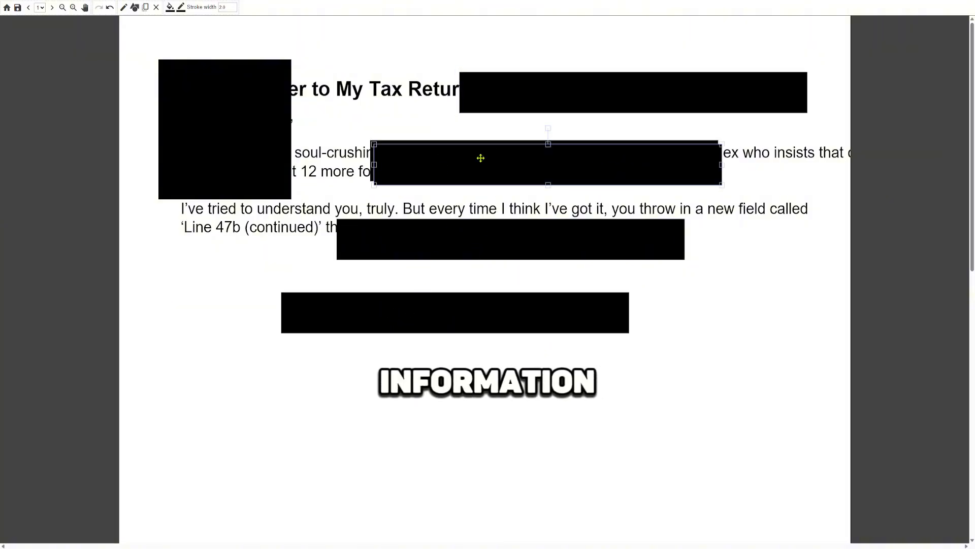
left_click_drag(481, 158, 292, 356)
Add a black star over the middle of the title
left_click(136, 8)
left_click(160, 23)
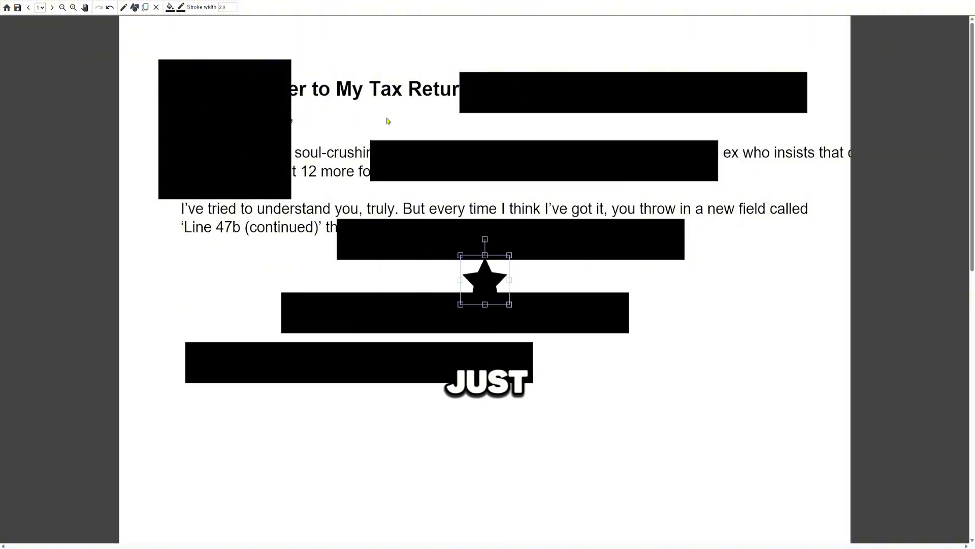
left_click_drag(474, 275, 332, 81)
Place another copy of the black rectangle in the blank area below the other bars, and return to the toolbox without saving
left_click(497, 172)
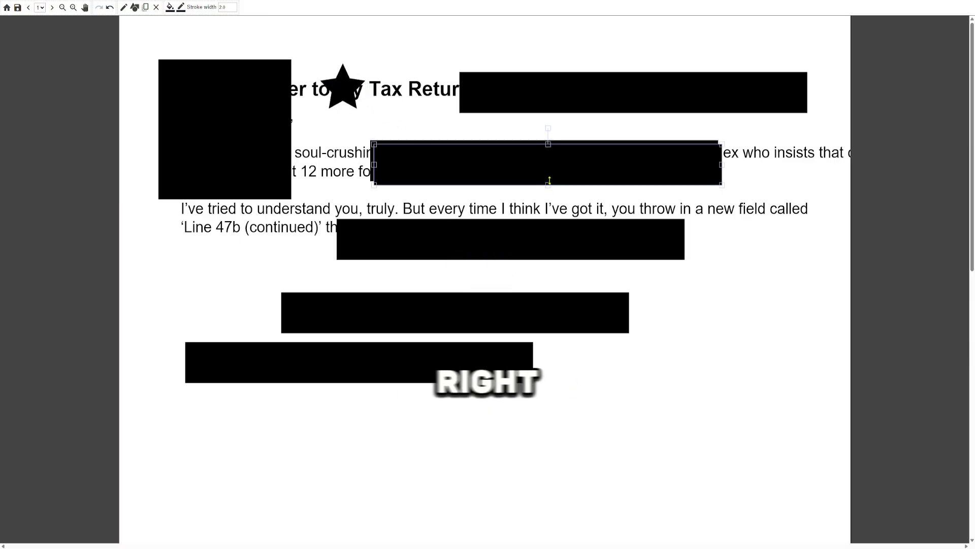
left_click_drag(496, 172, 586, 443)
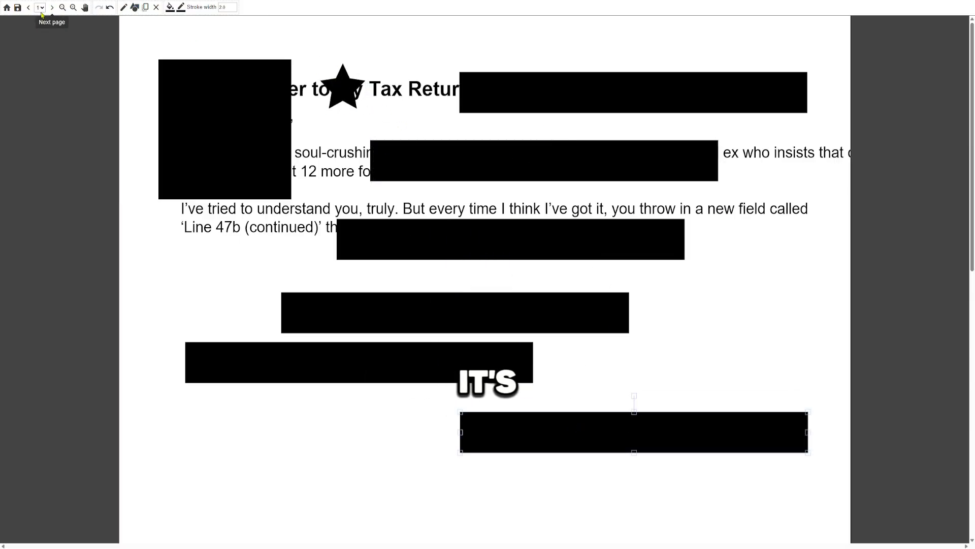
left_click(9, 8)
Enter "Than" in the toolbox's tool search
left_click(526, 41)
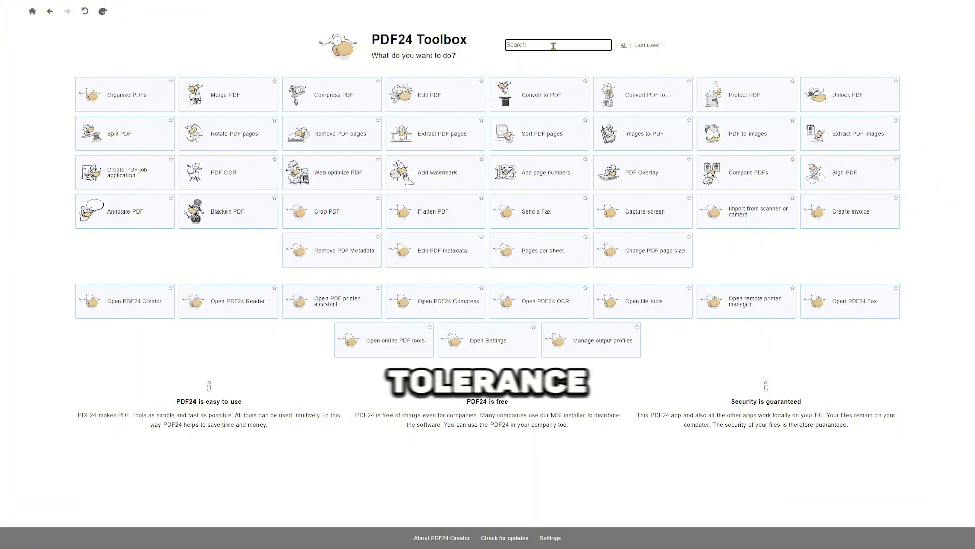
type("Than")
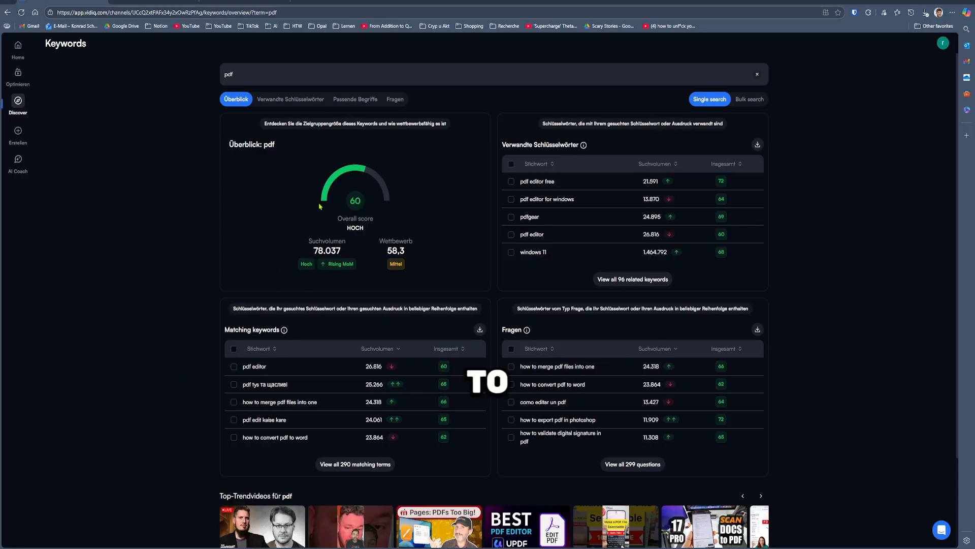
Switch to the browser and view the YouTube search results for pdf alongside their vidIQ keyword data
left_click(138, 4)
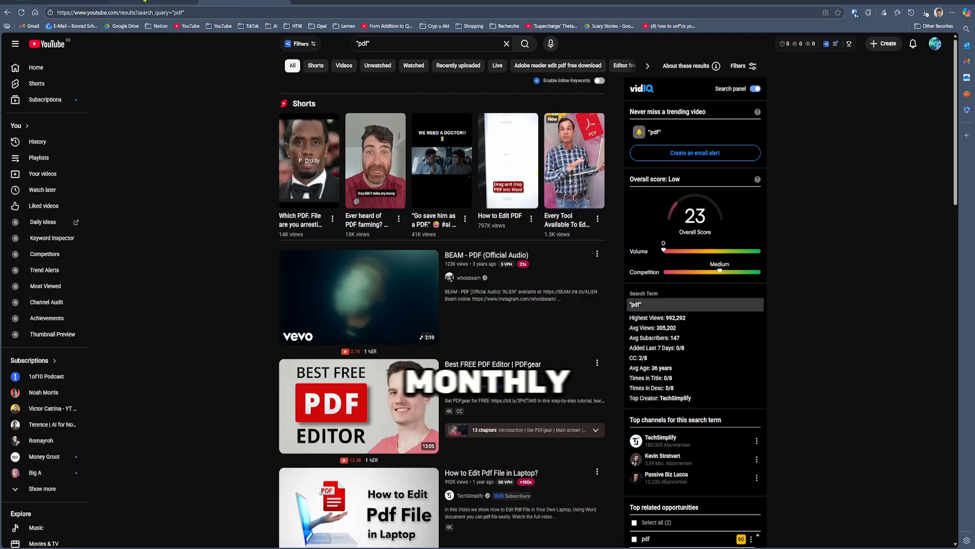
left_click(144, 1)
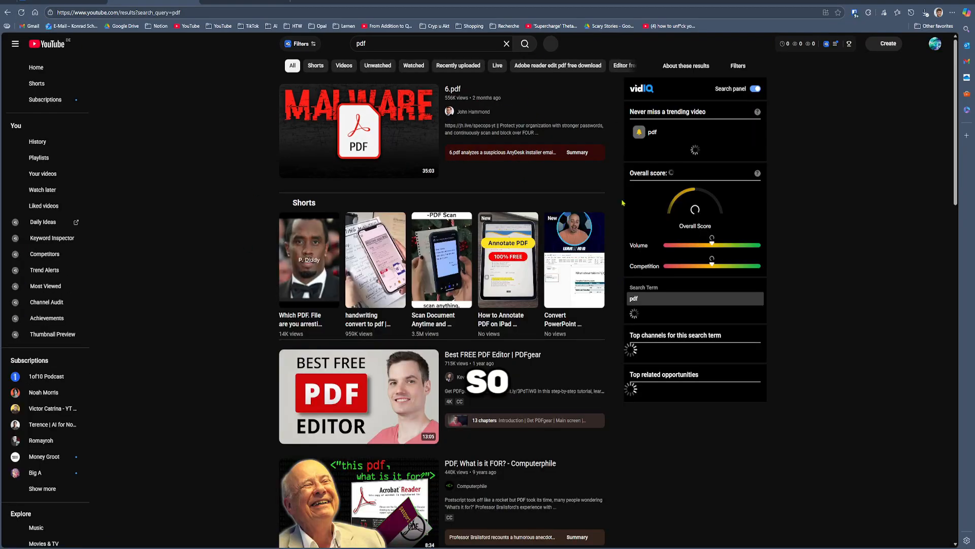
left_click(400, 50)
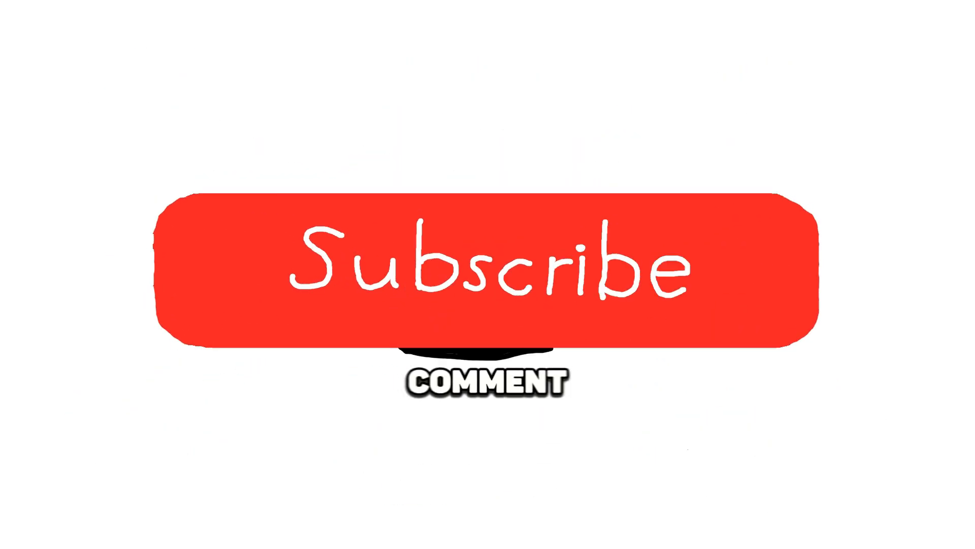